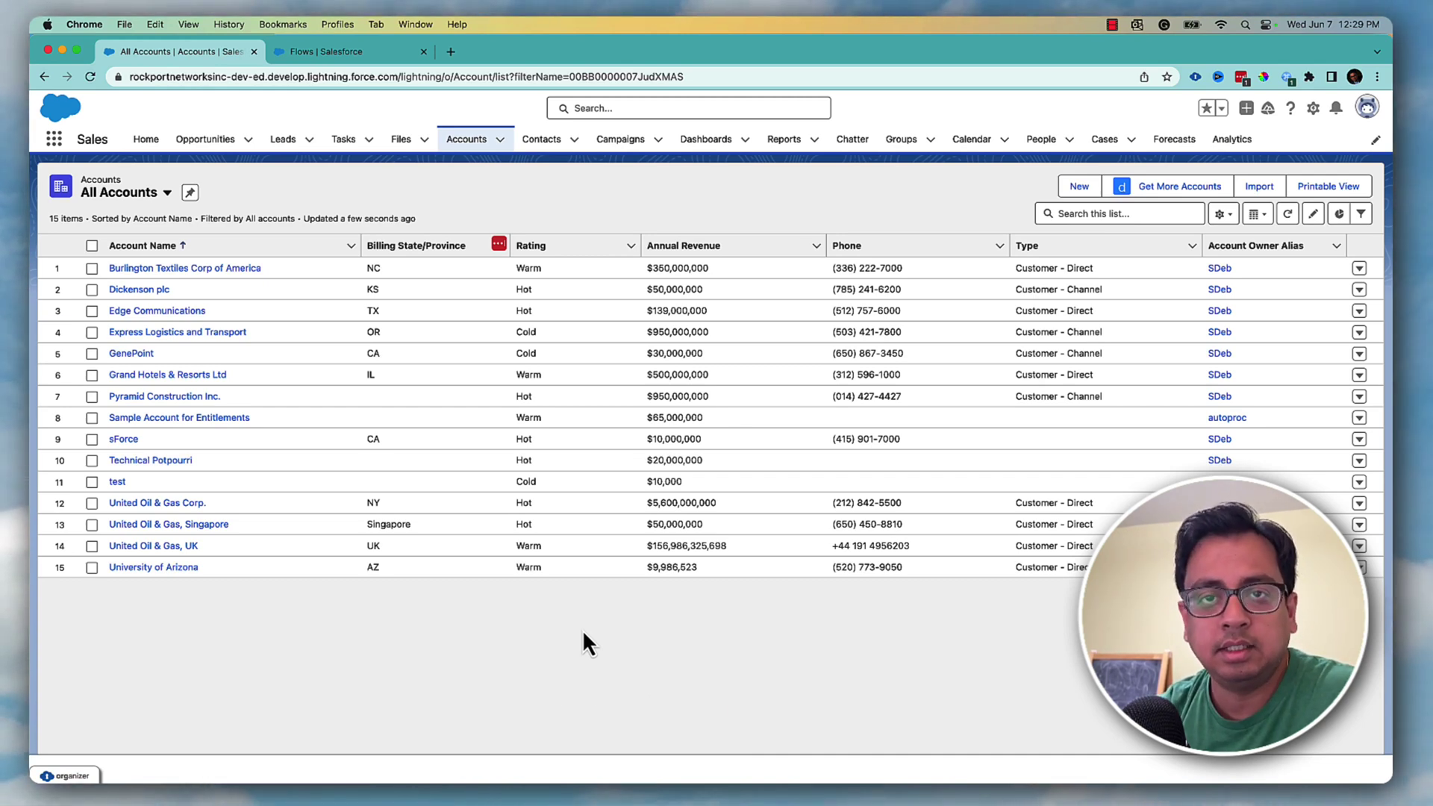
From the Setup flows list, create a new Screen Flow.
click(342, 54)
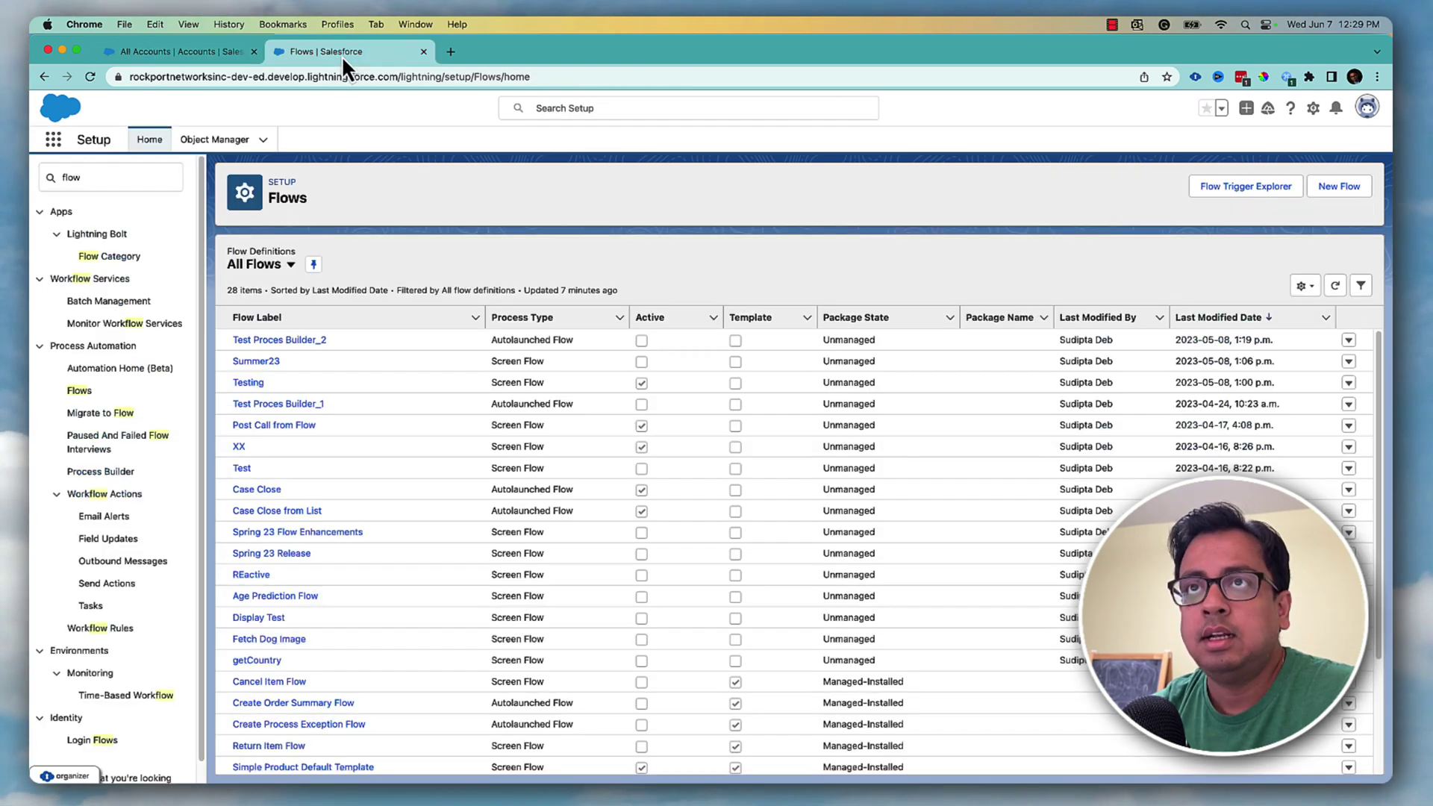
click(1350, 188)
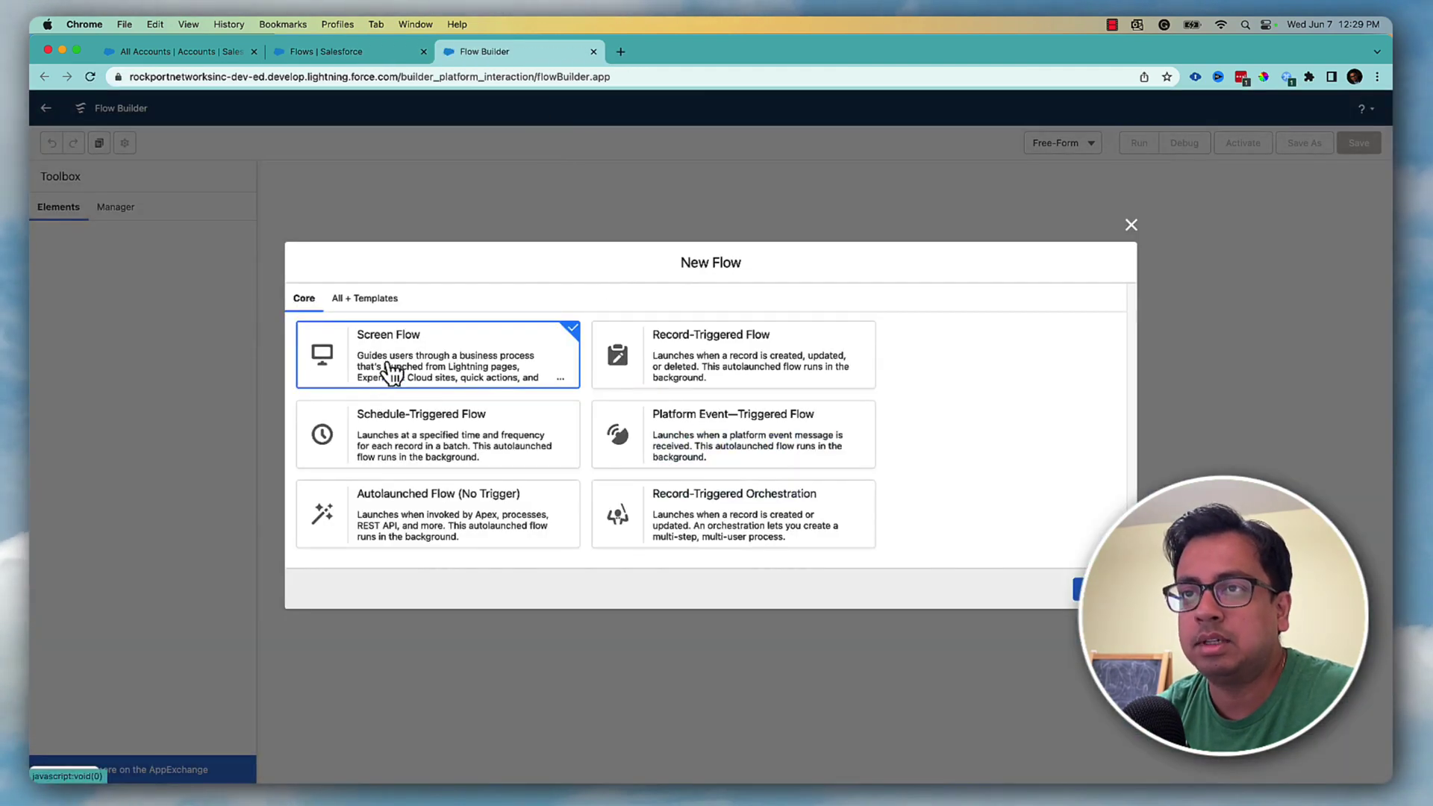
click(1091, 590)
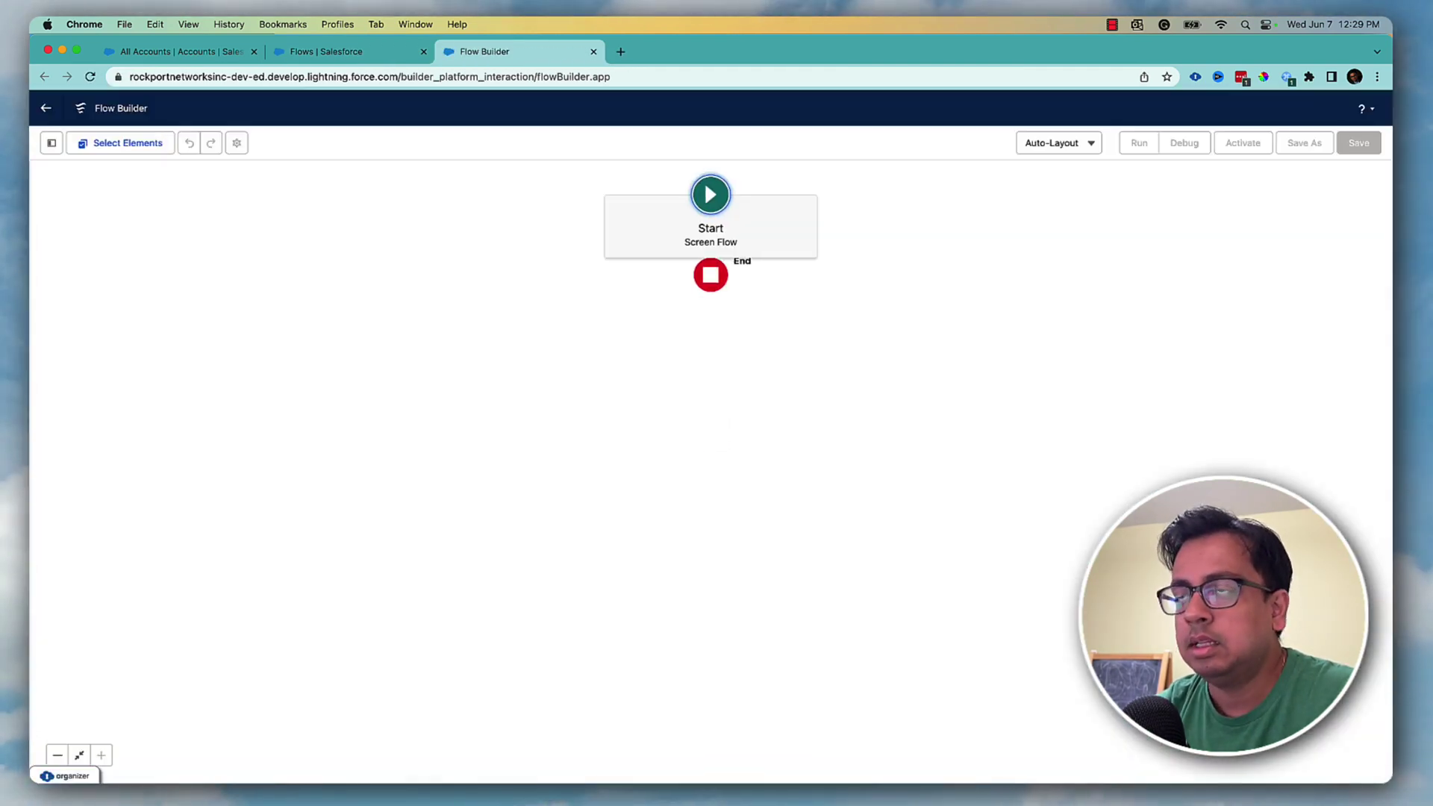
Add a 'Get All Accounts' Get Records step on Account with no conditions, storing all records.
click(712, 275)
scroll(743, 388, down, 5)
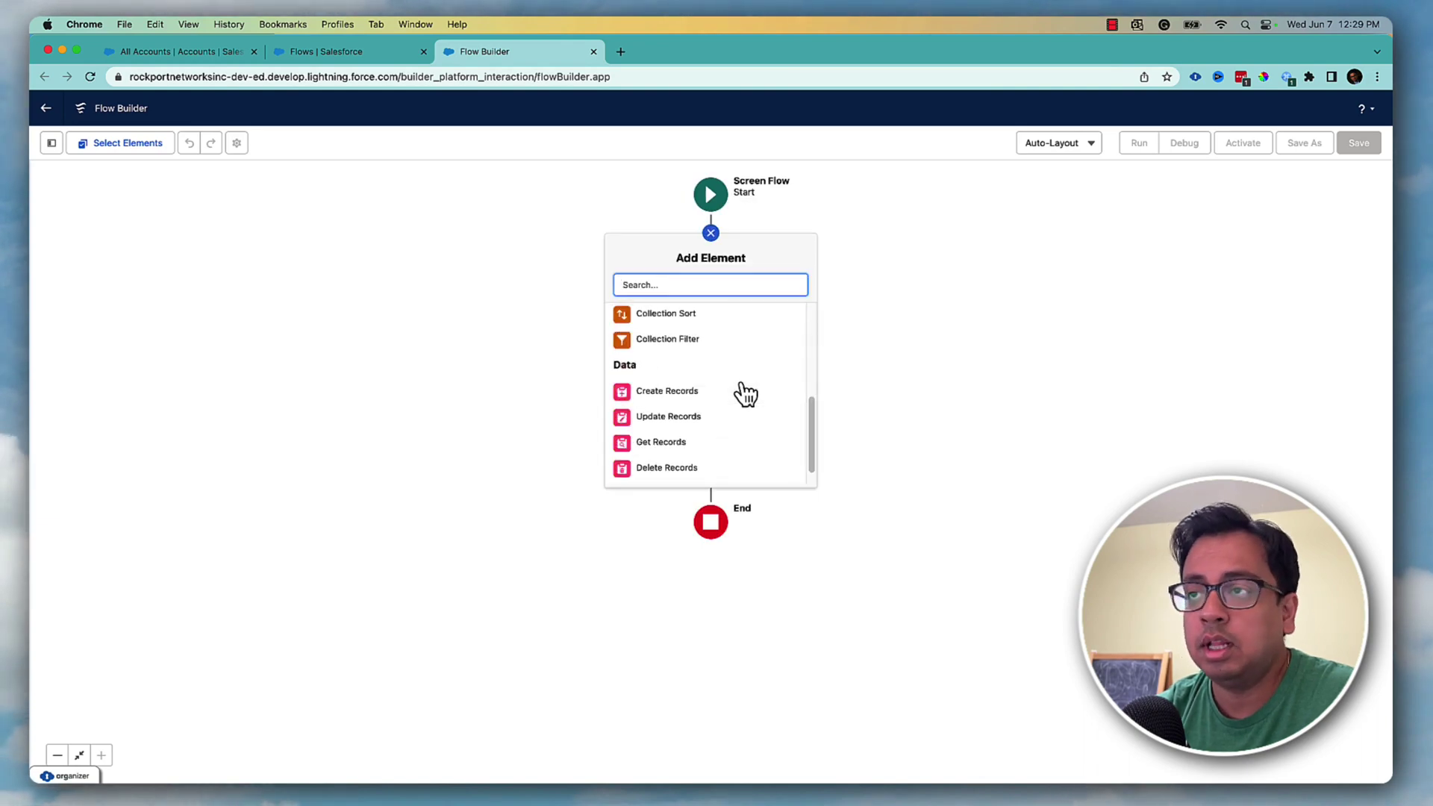
click(662, 422)
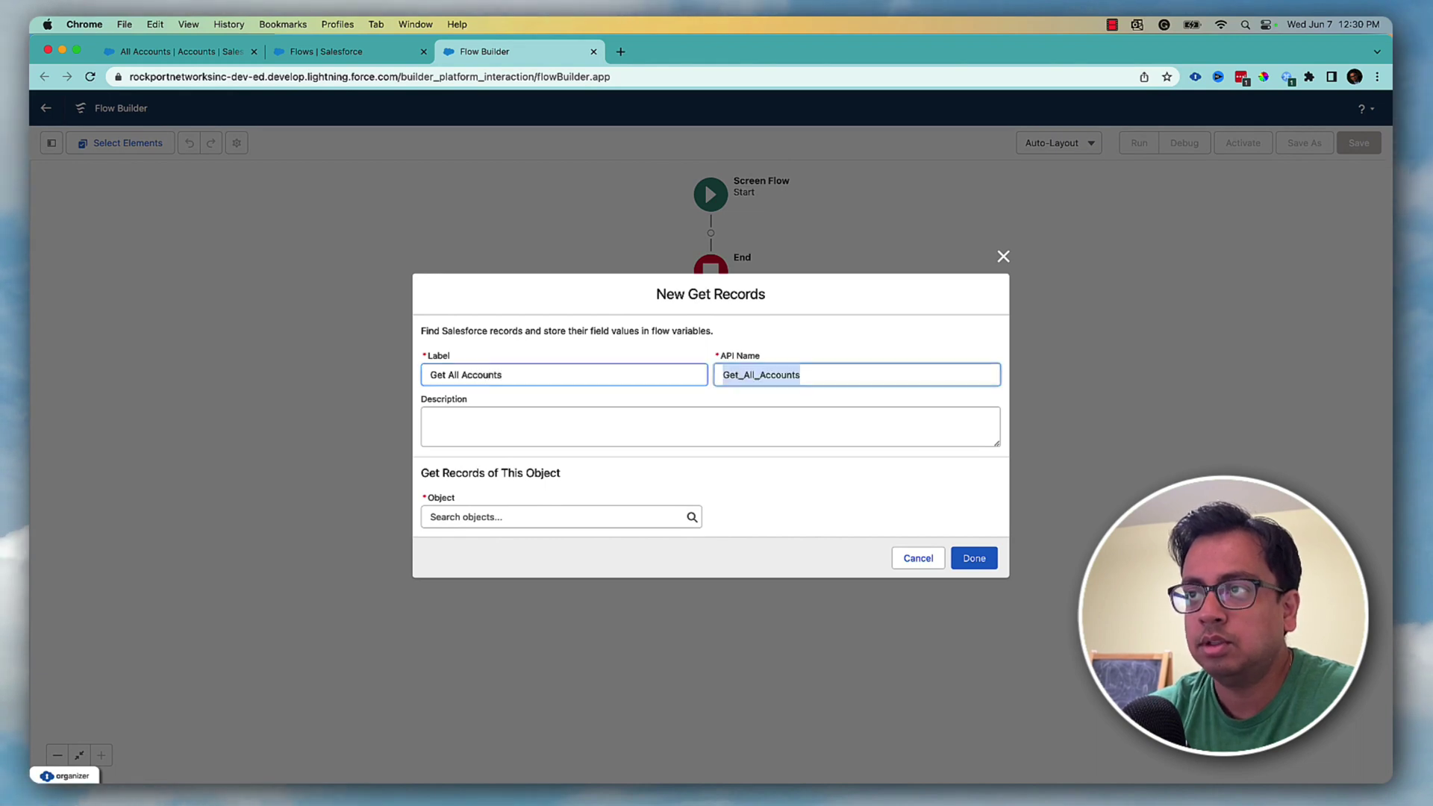
key(Tab)
click(518, 513)
text(a)
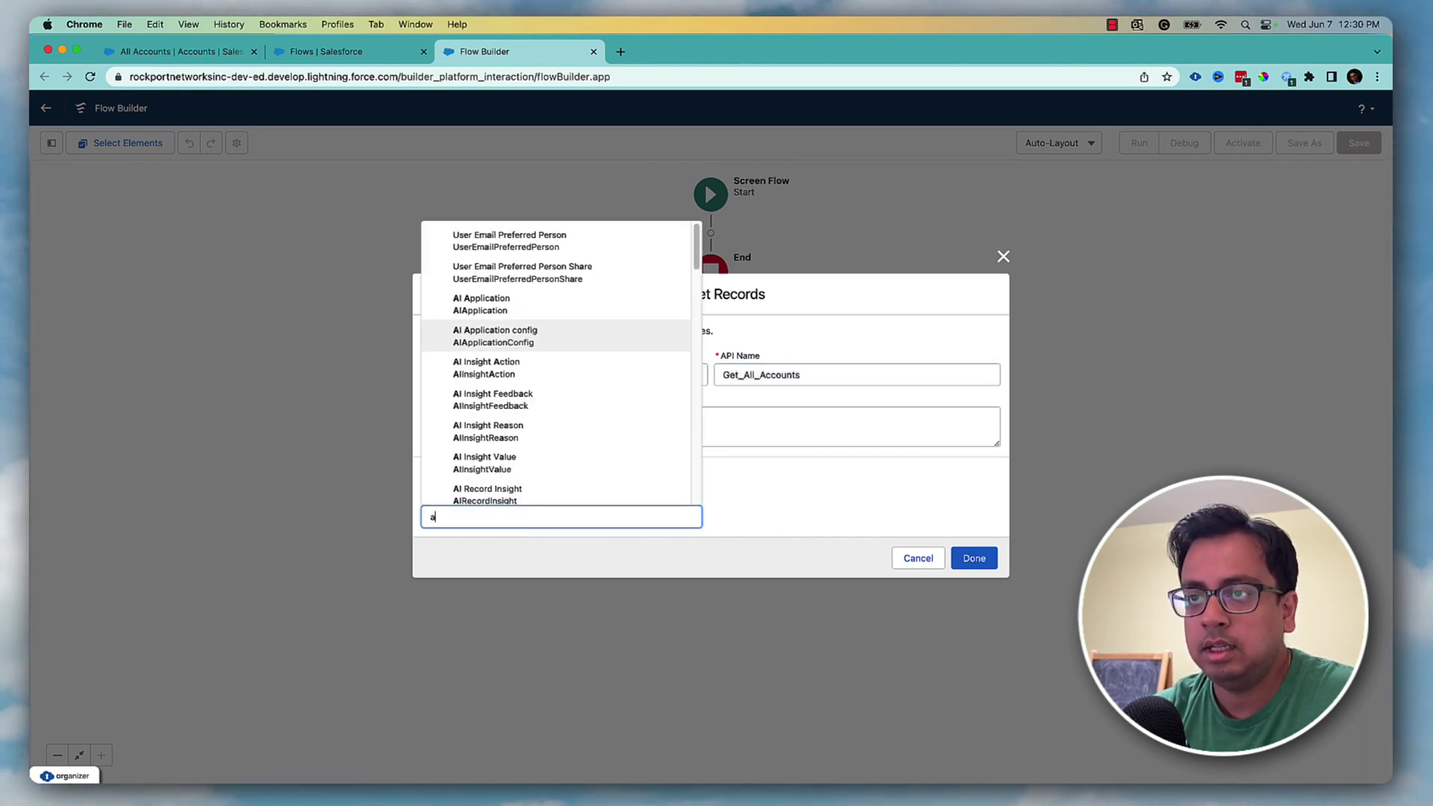
text(cc)
click(490, 332)
scroll(614, 430, down, 2)
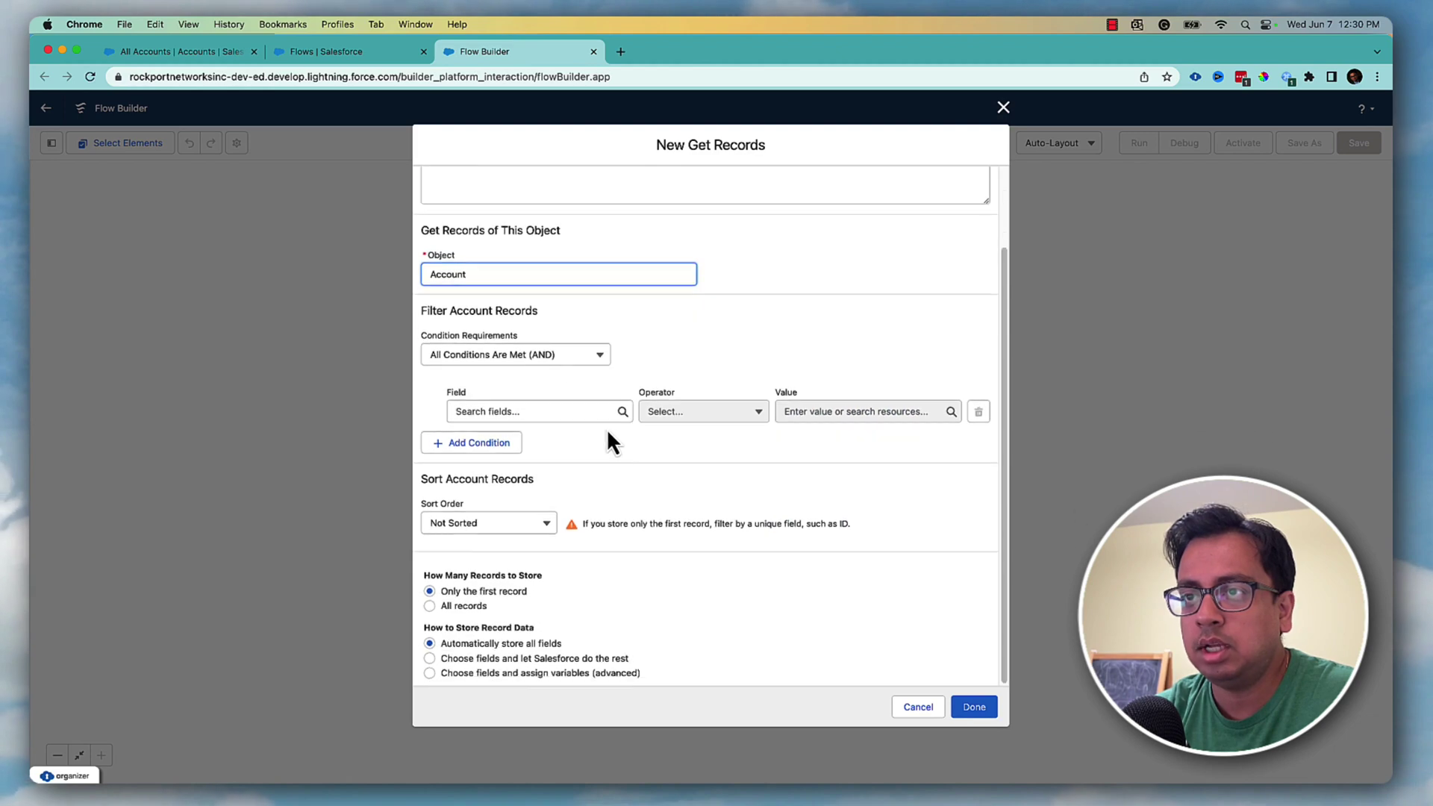
click(533, 358)
click(528, 378)
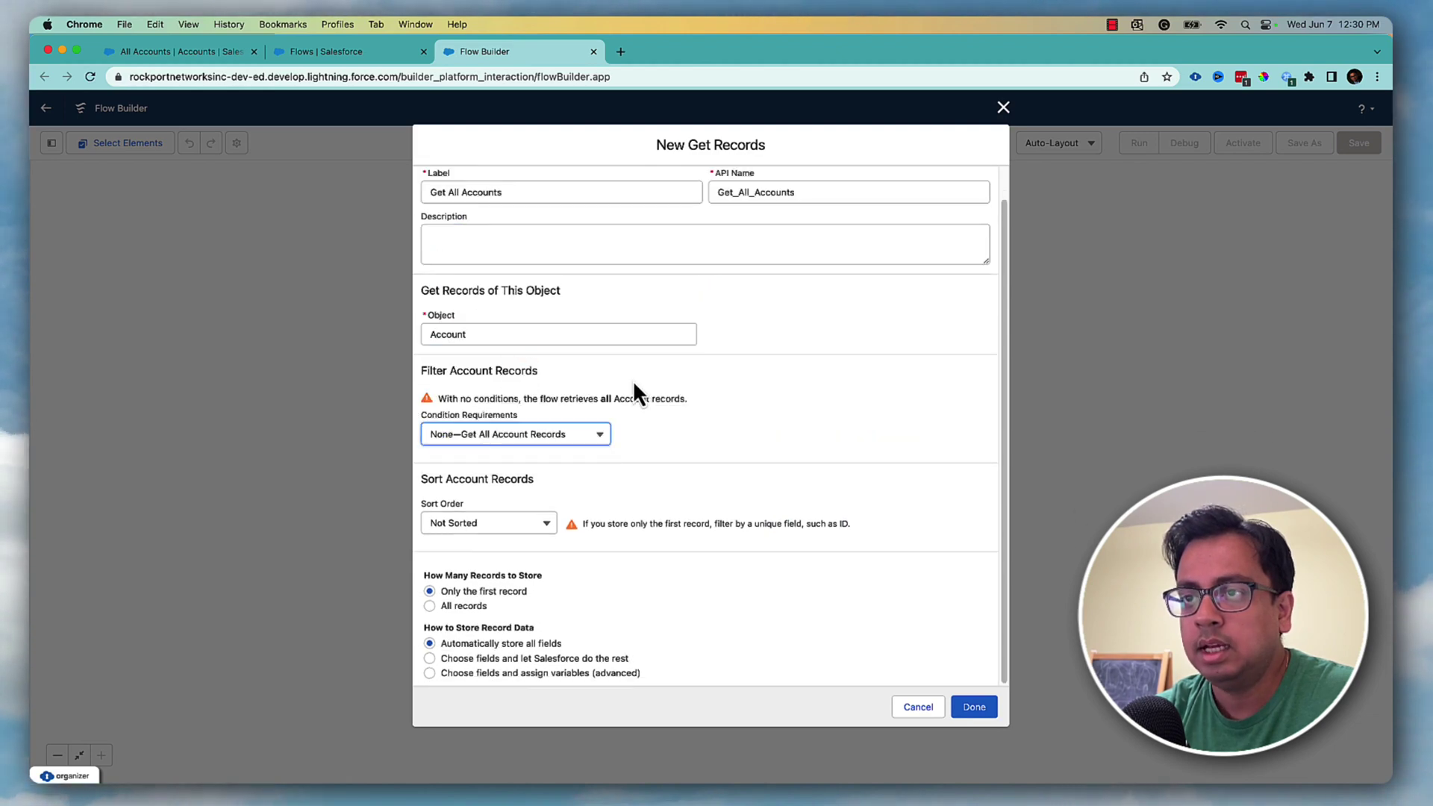
click(429, 606)
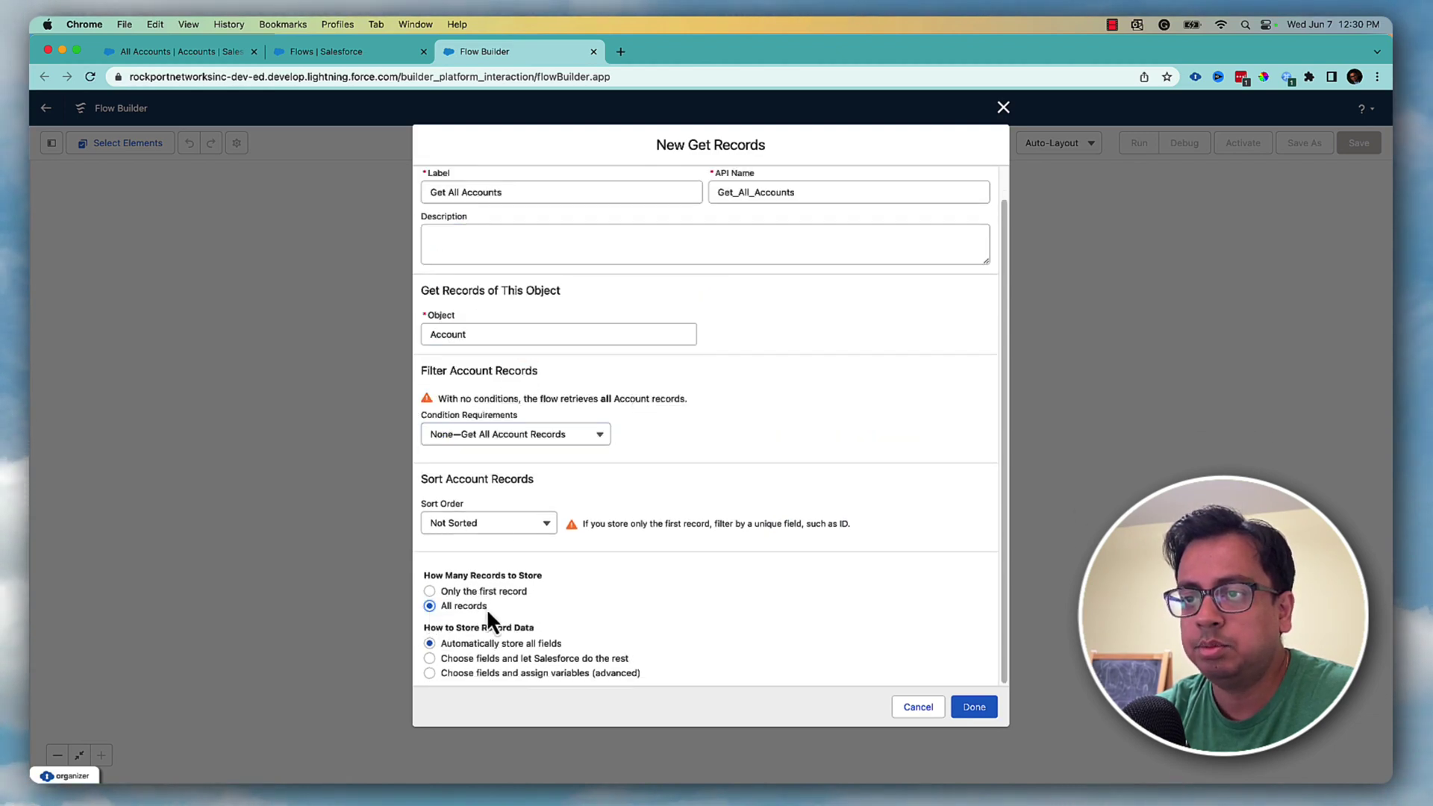
click(996, 712)
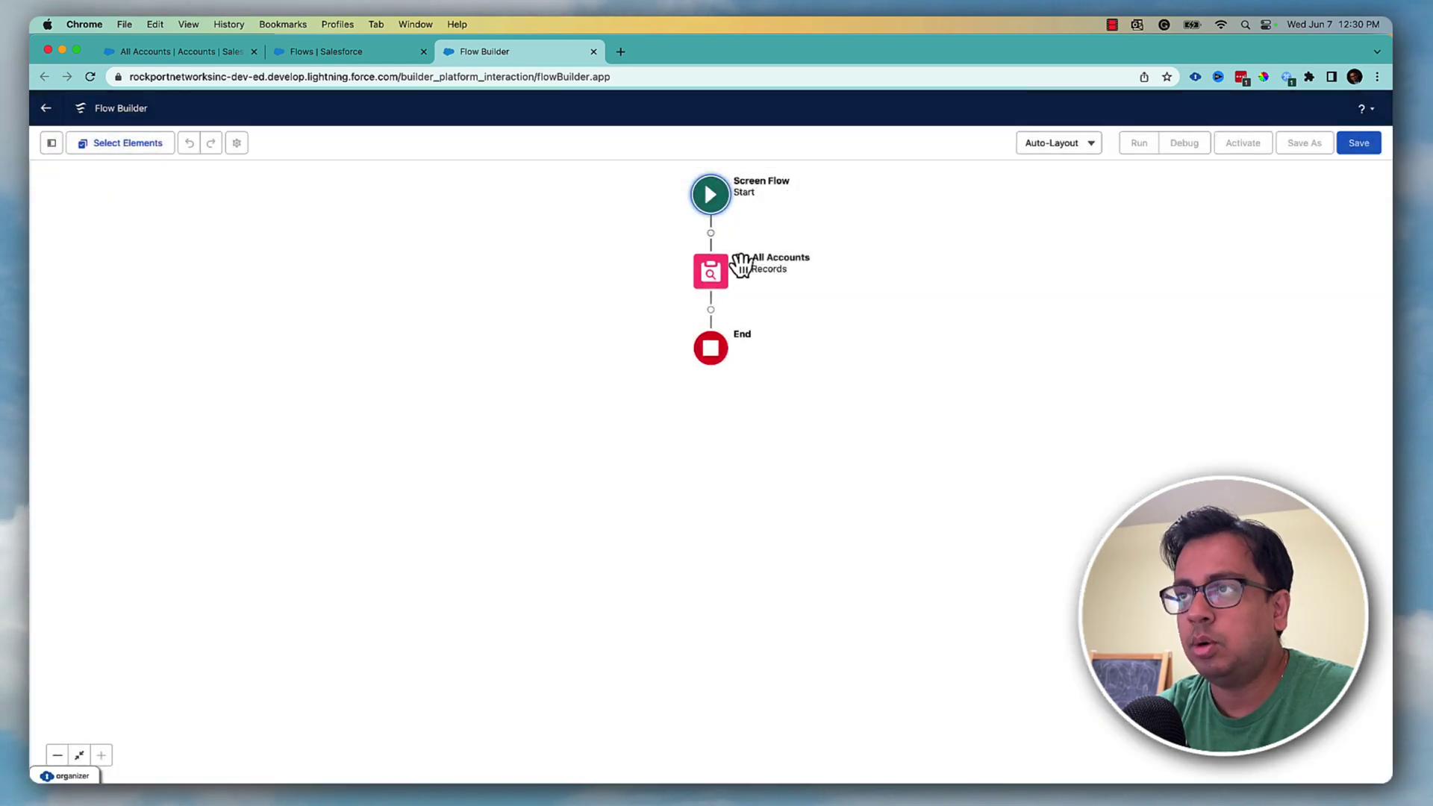
After Get All Accounts, search 'coll' and choose Collection Filter as the next element.
click(179, 51)
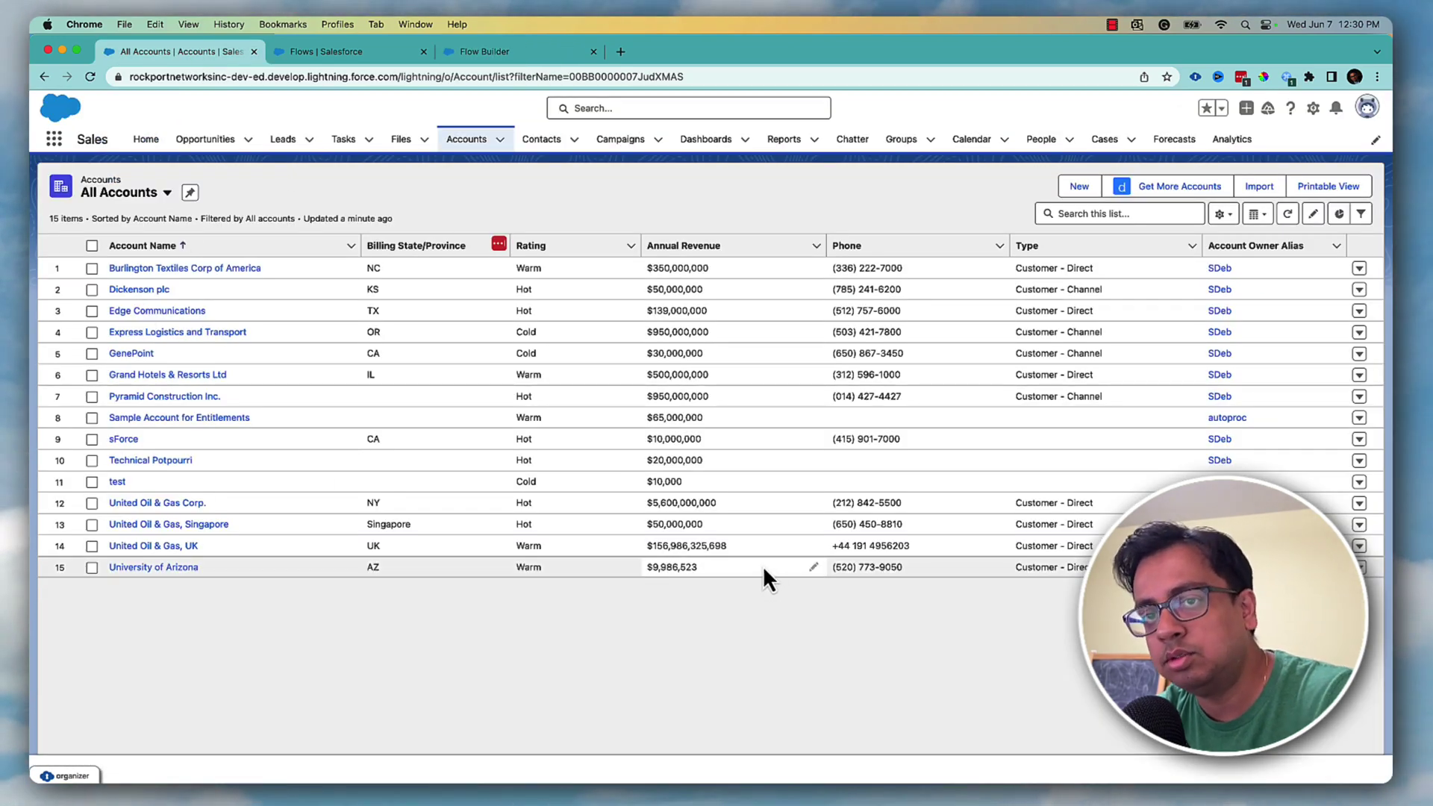
click(523, 54)
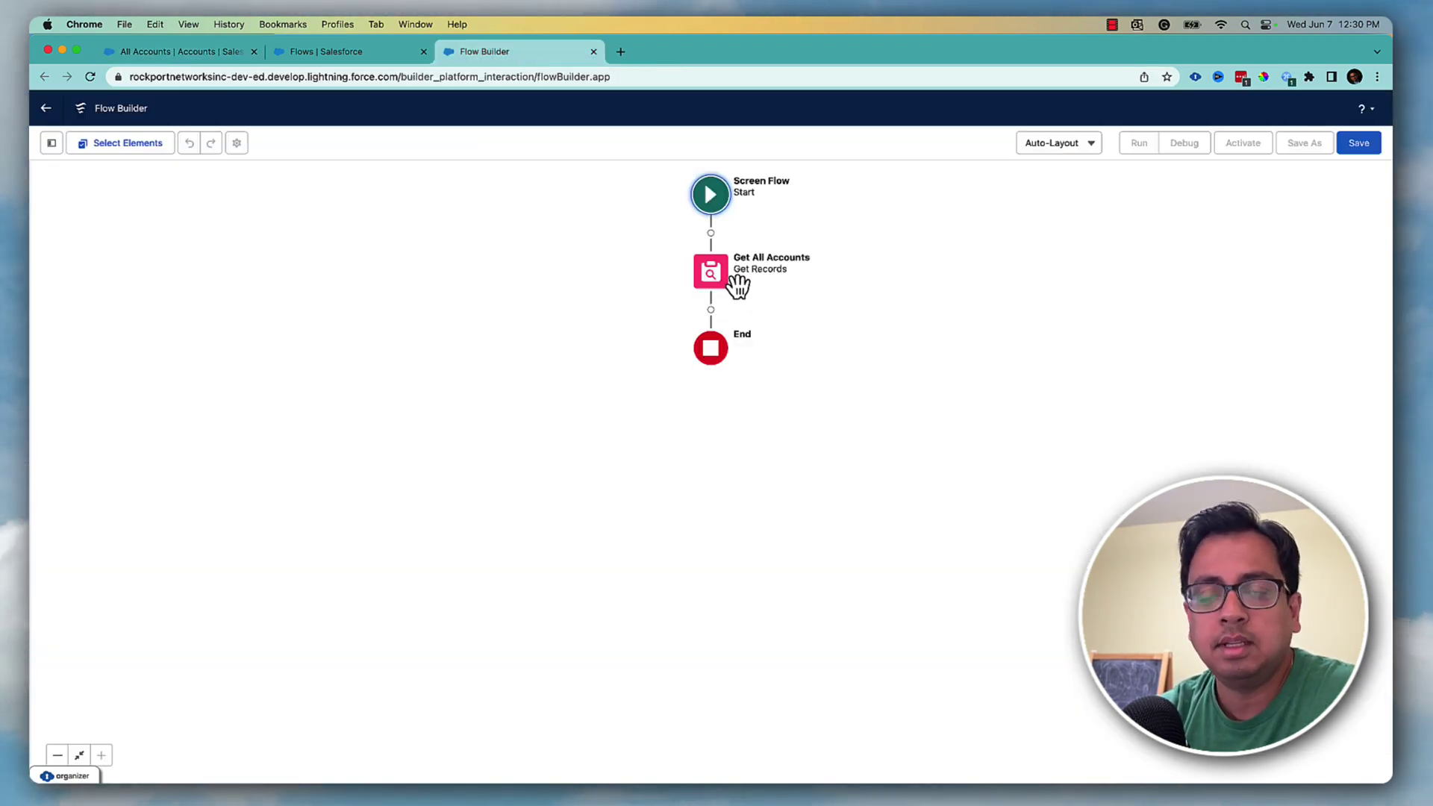
click(710, 310)
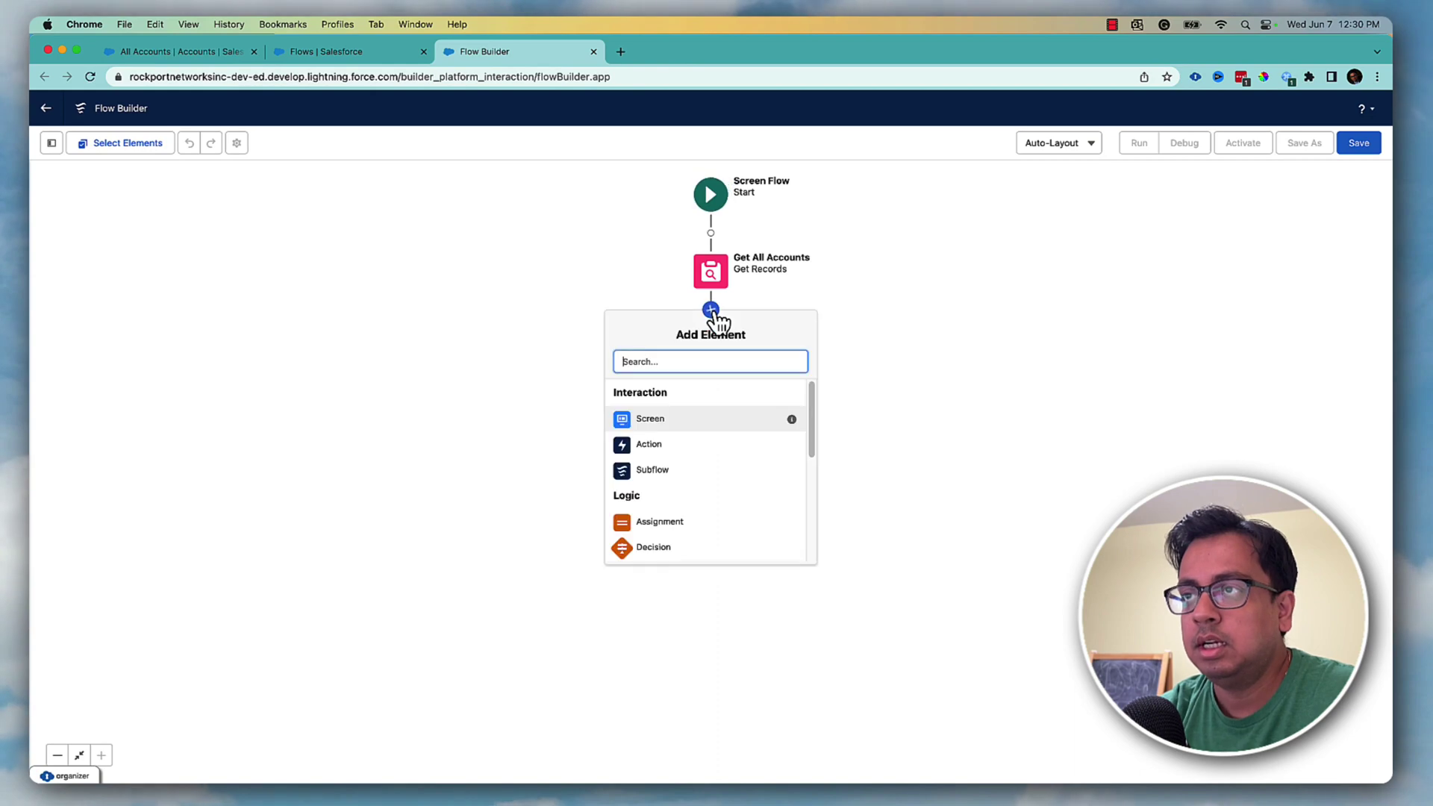
text(coll)
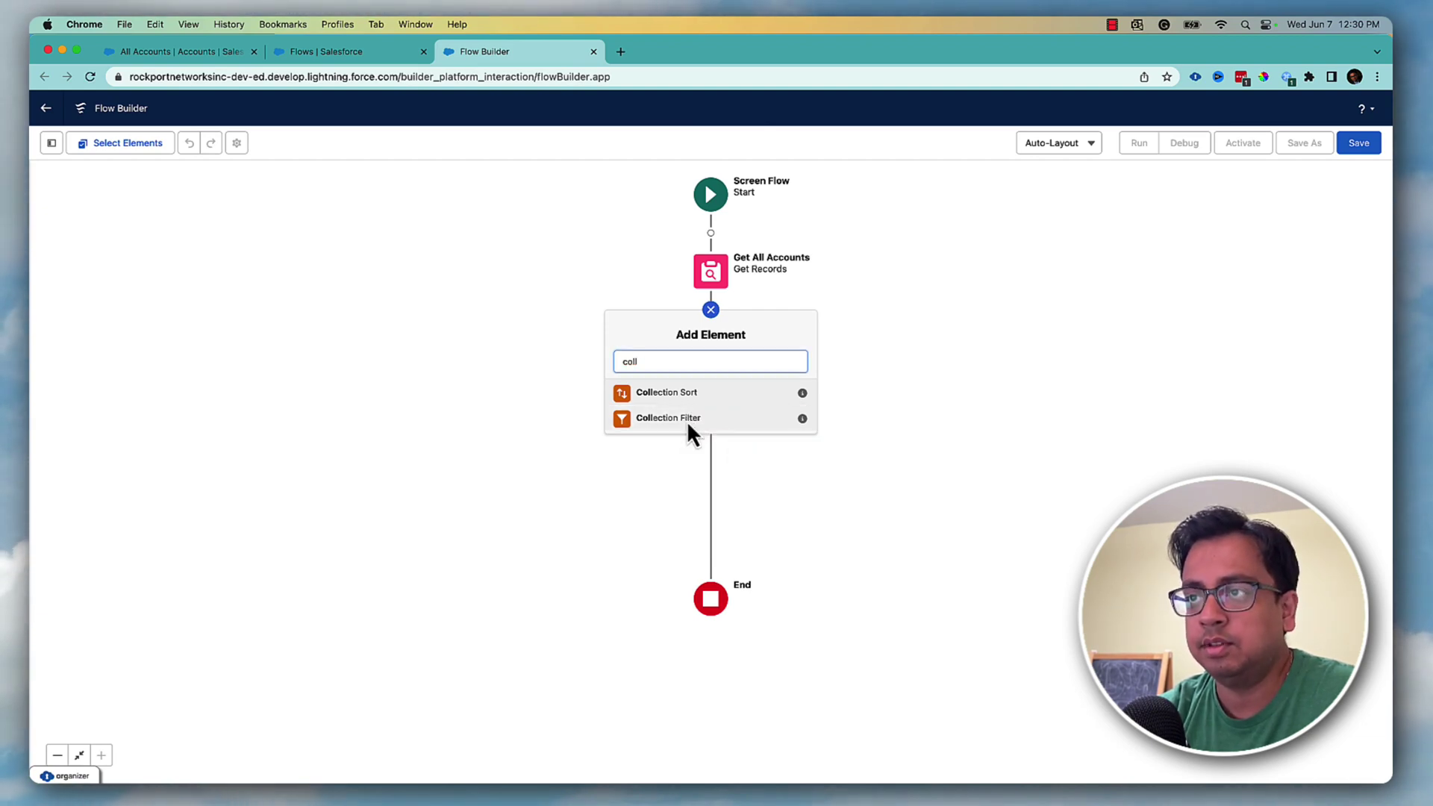
click(687, 418)
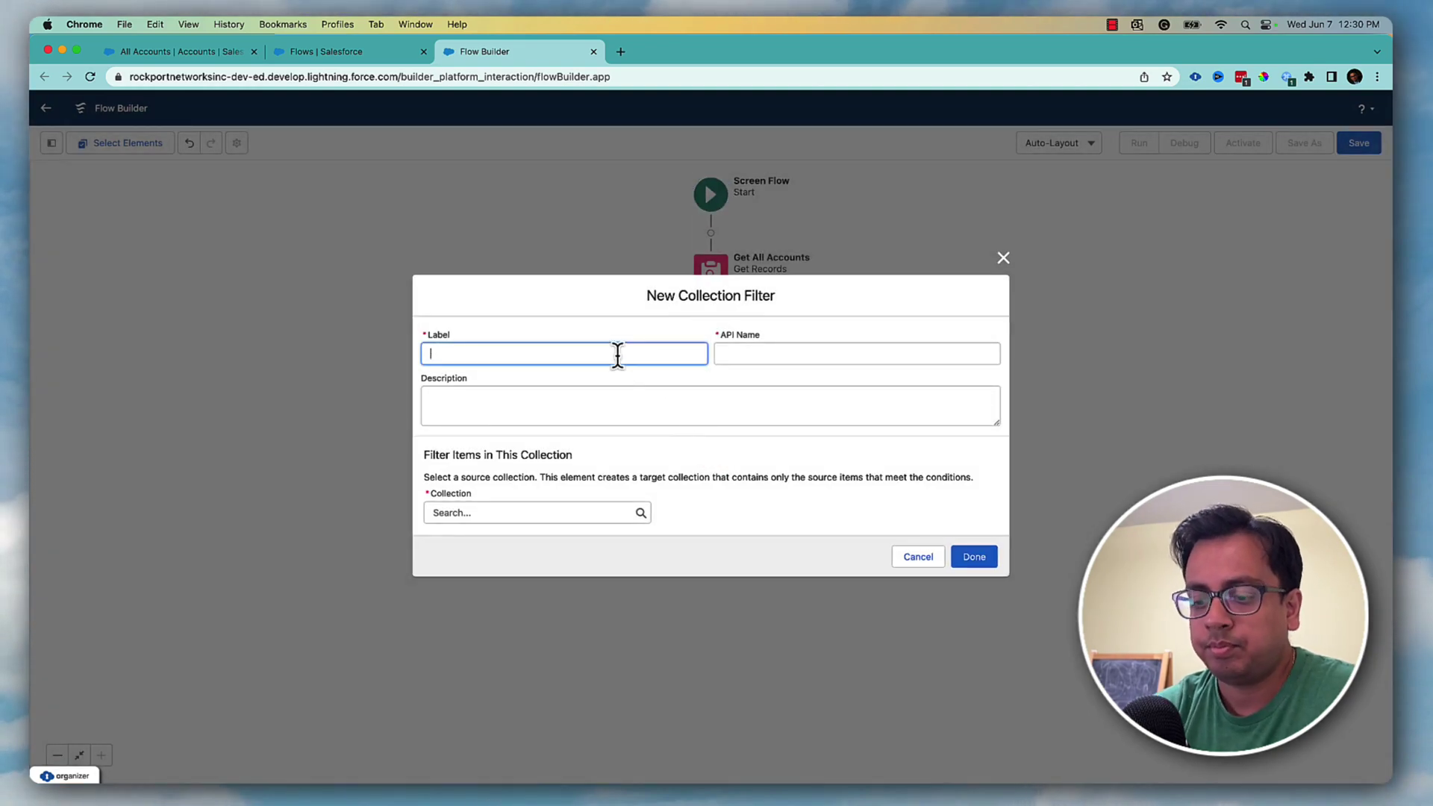
Label the filter step 'Filter All Hot Accounts' and let its API name regenerate from the label.
text(Filter)
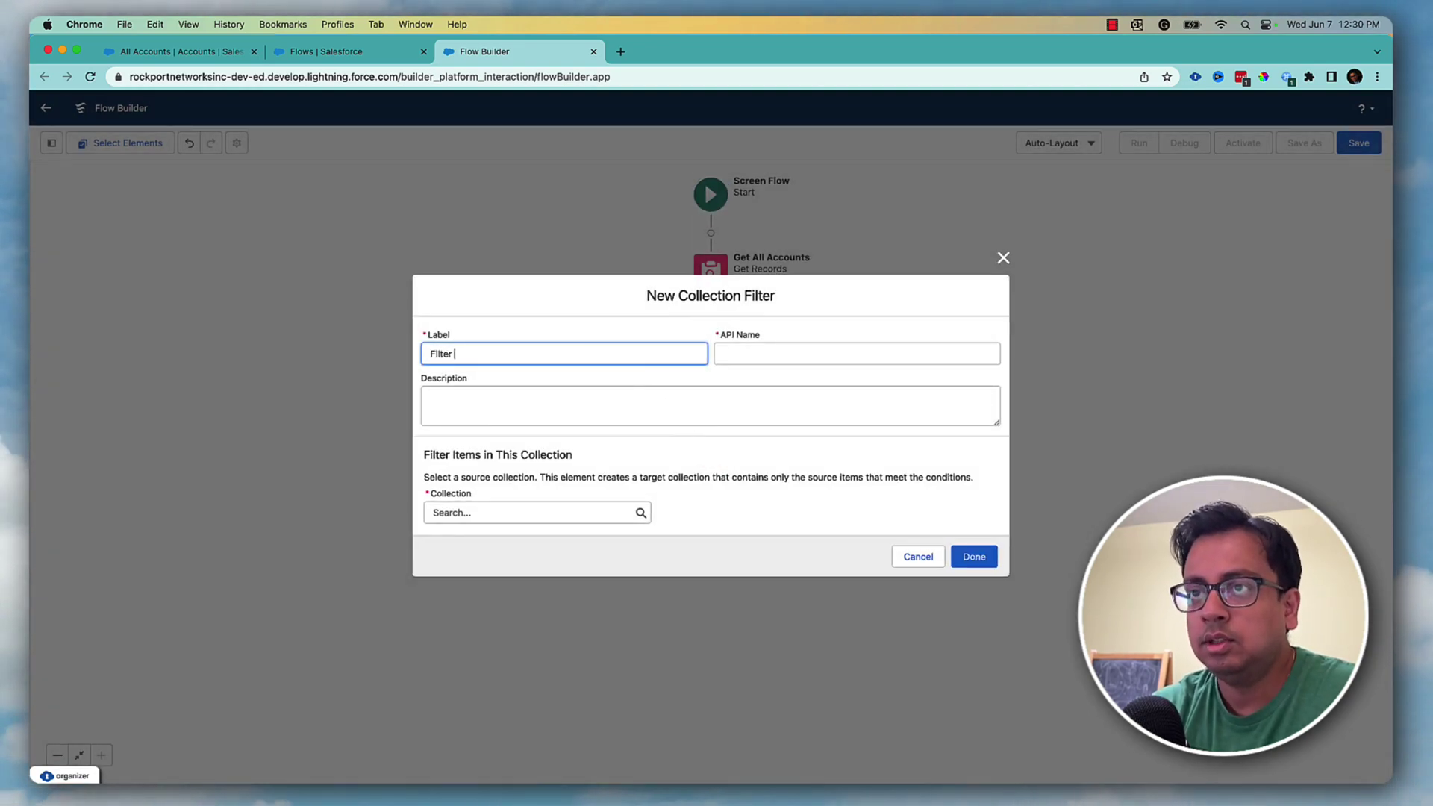
click(226, 49)
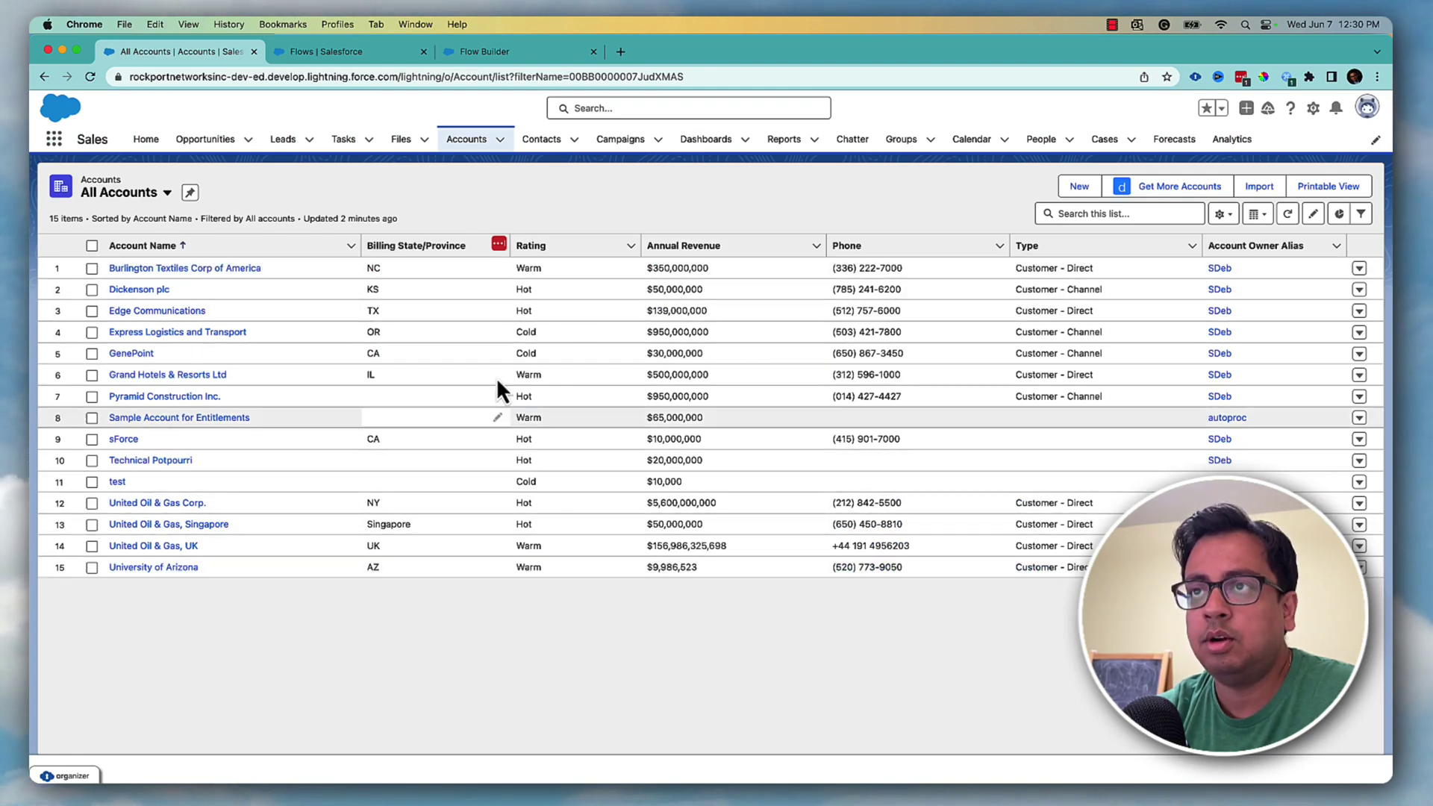
click(564, 52)
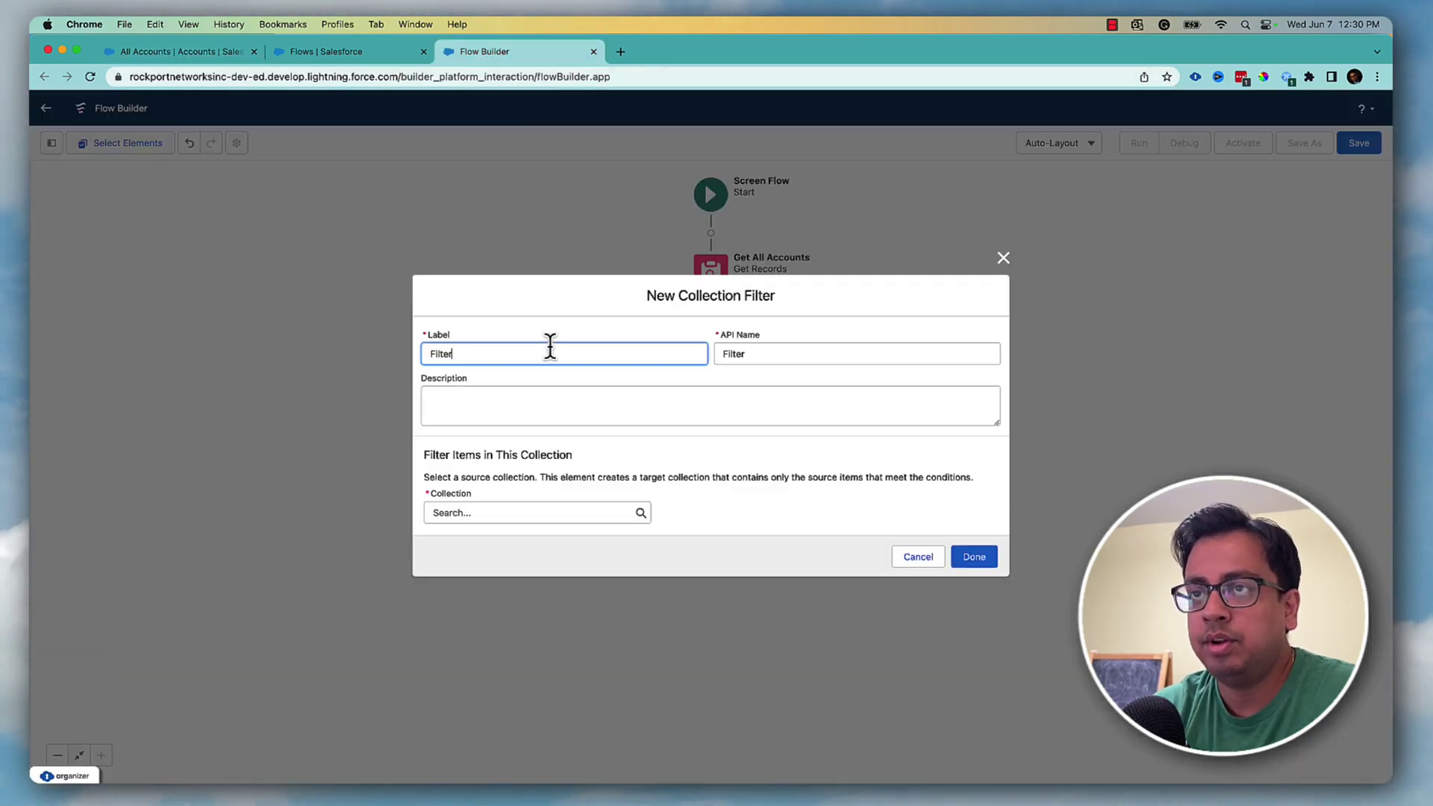
text(All Hot )
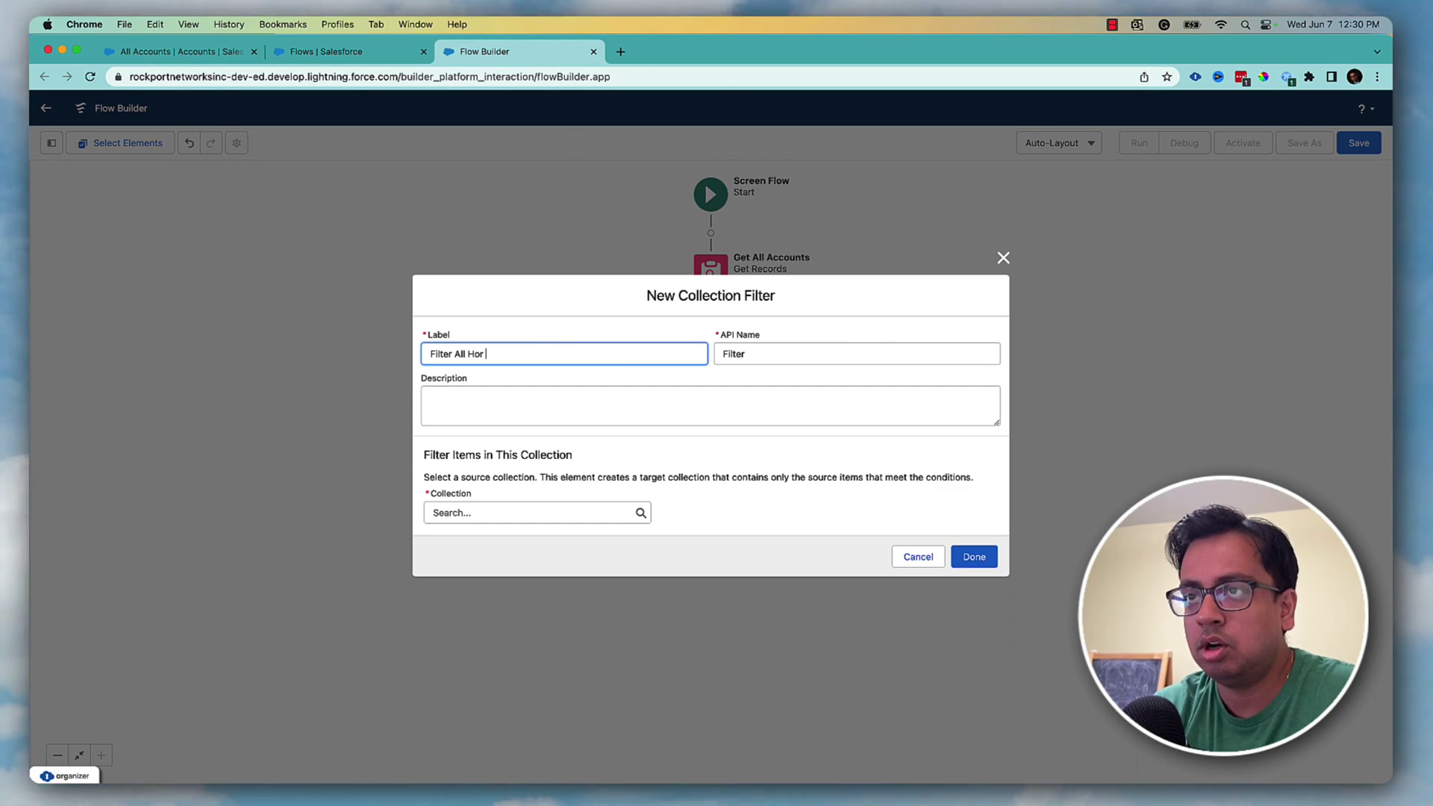
text(Accounts)
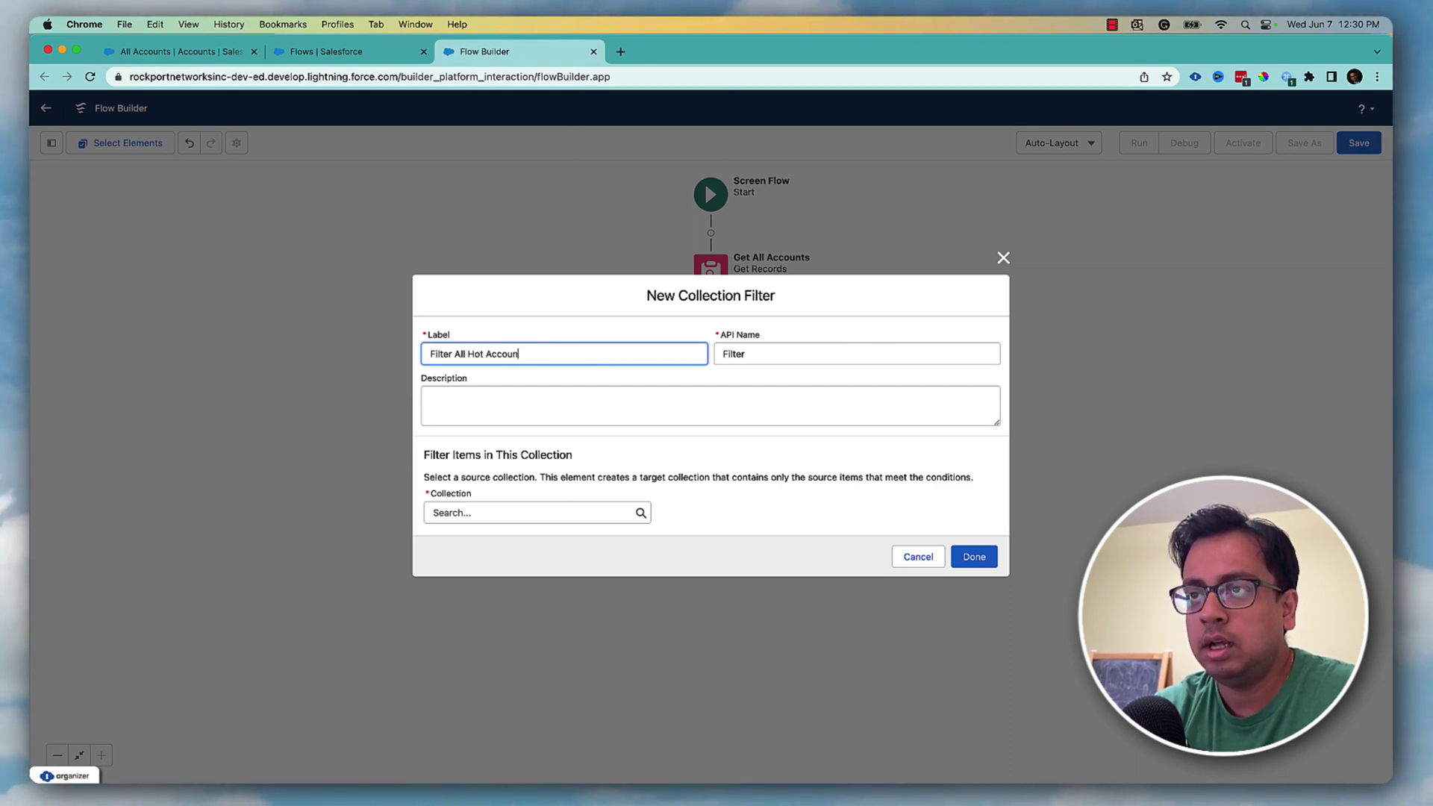
key(Tab)
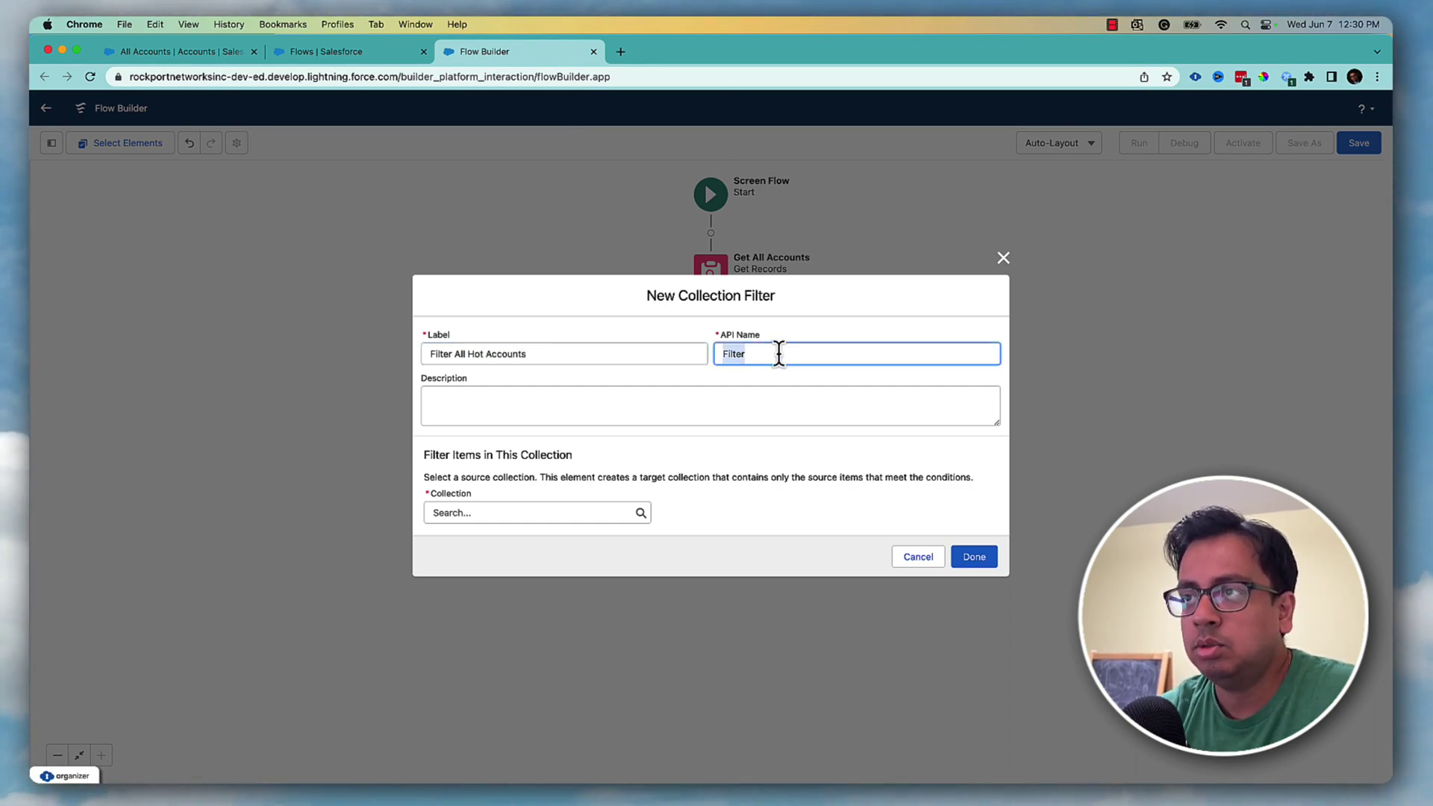
key(BackSpace)
click(591, 356)
key(Tab)
Filter the Get_All_Accounts collection where Rating Equals Hot and confirm the step.
click(556, 513)
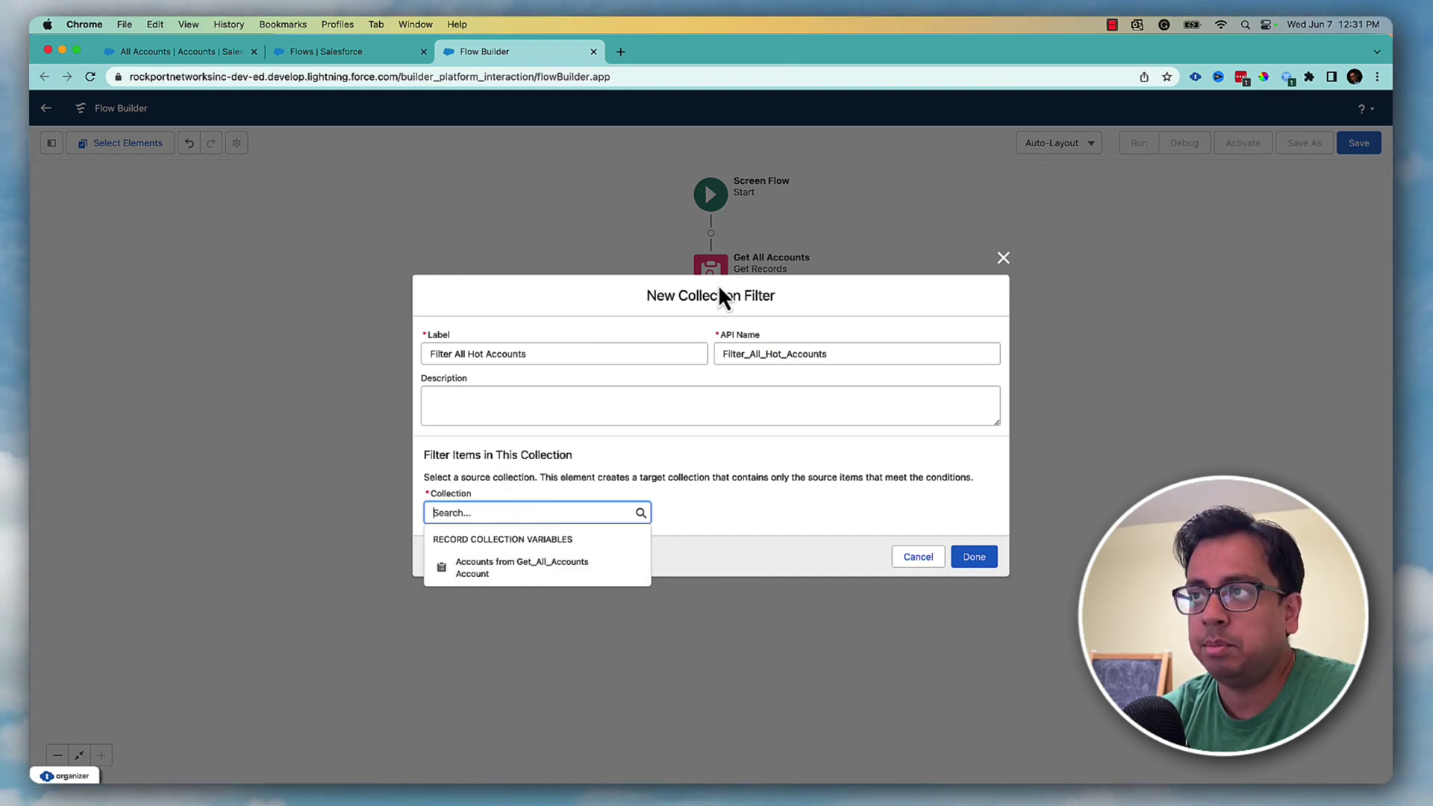
click(530, 568)
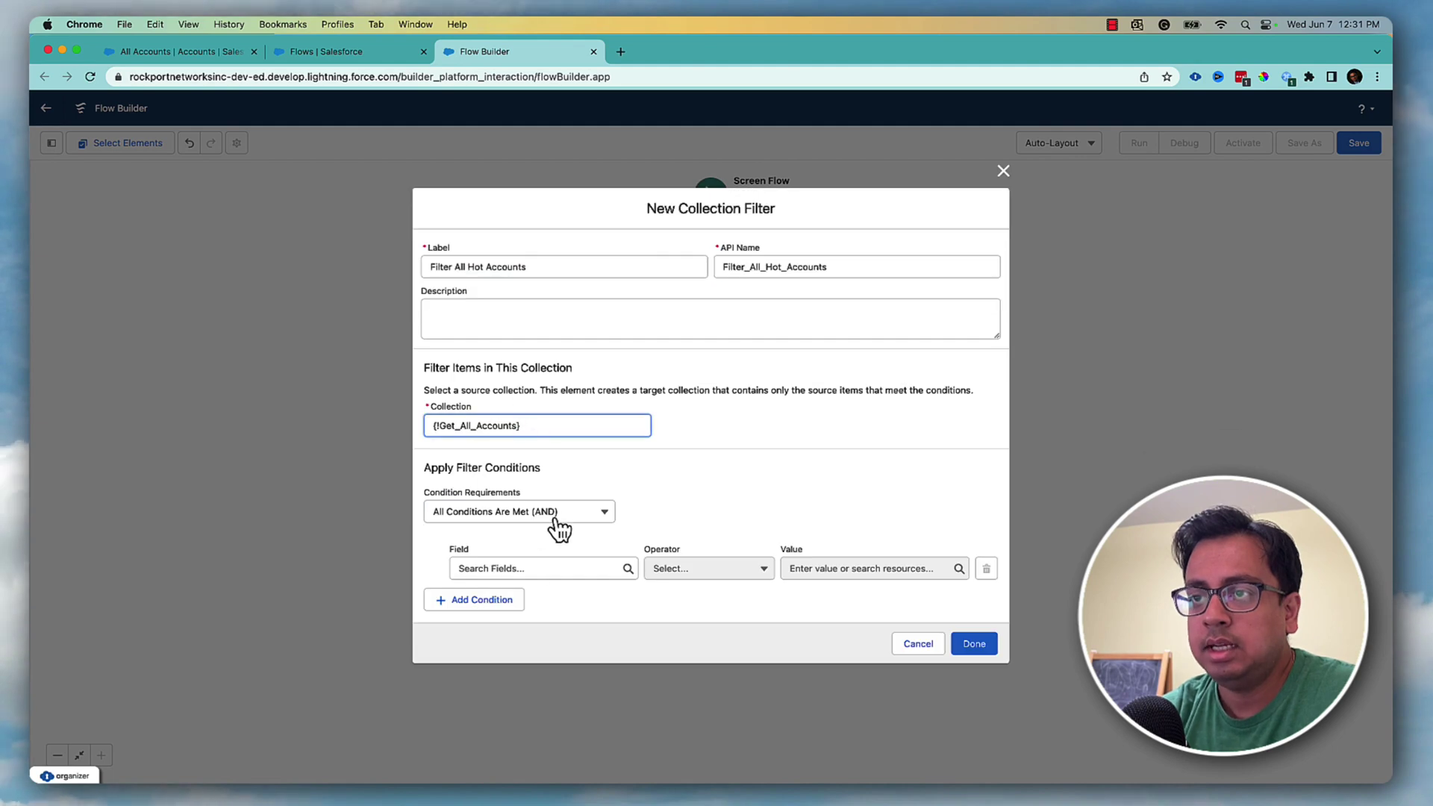
click(553, 568)
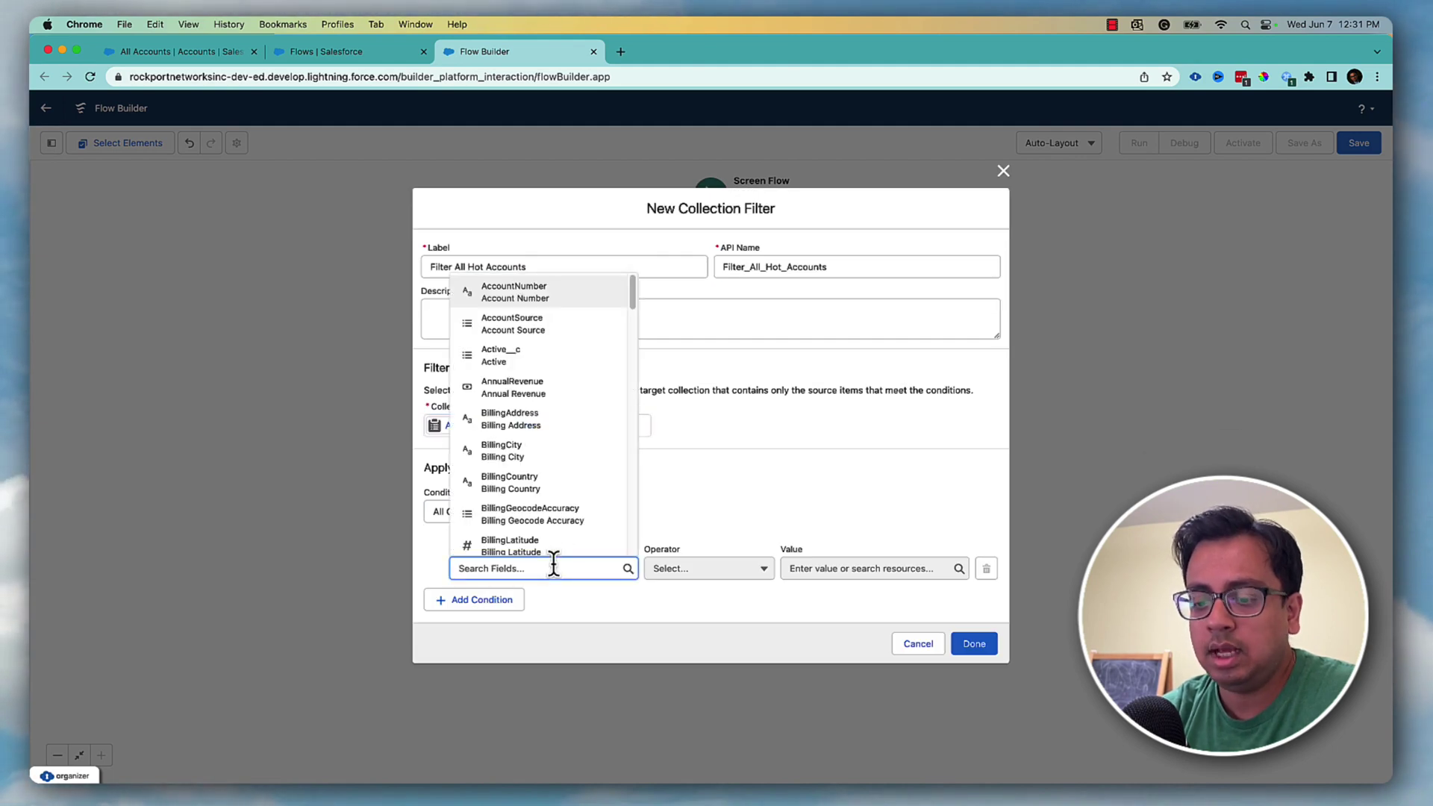
text(rat)
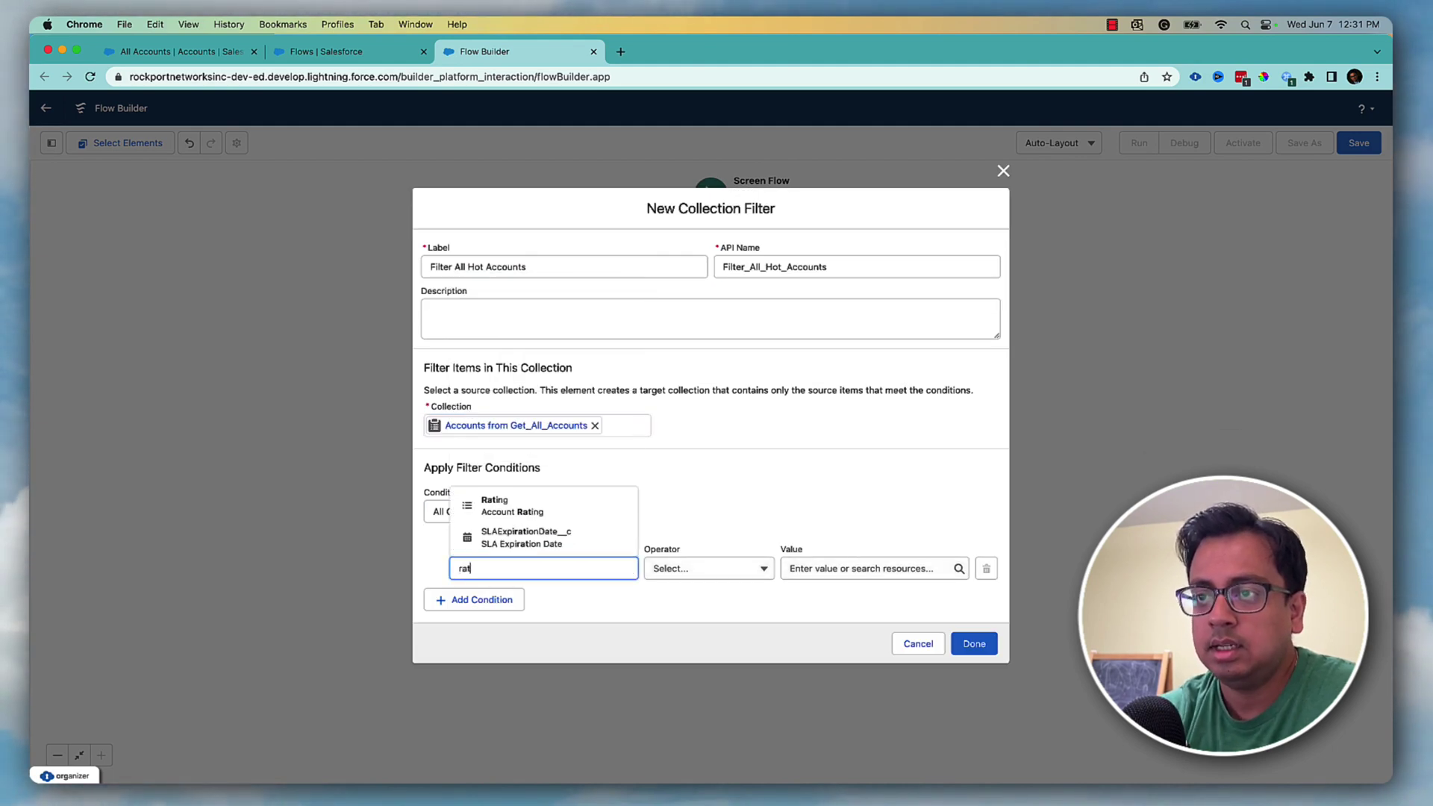
click(556, 509)
click(740, 573)
click(732, 597)
click(836, 570)
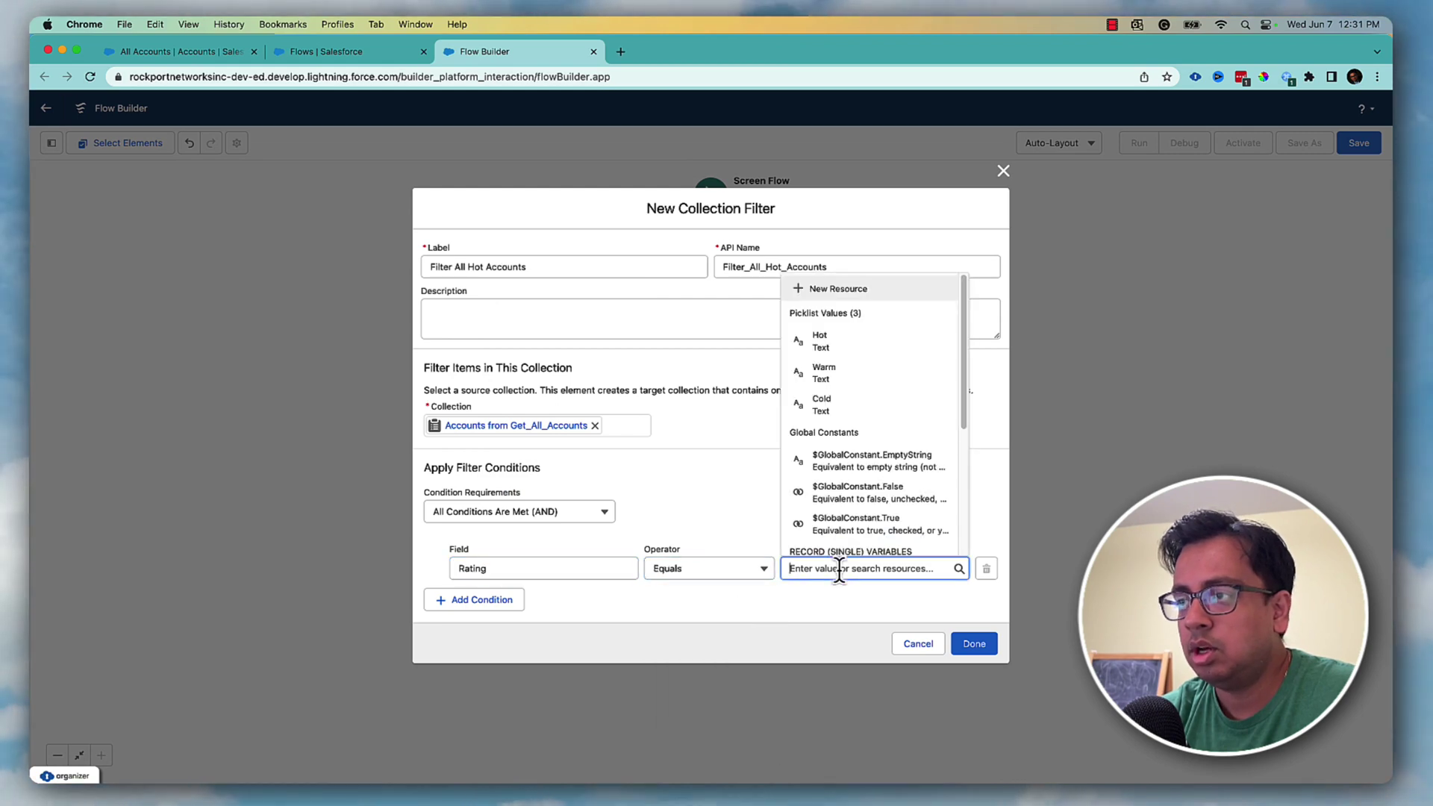
click(852, 350)
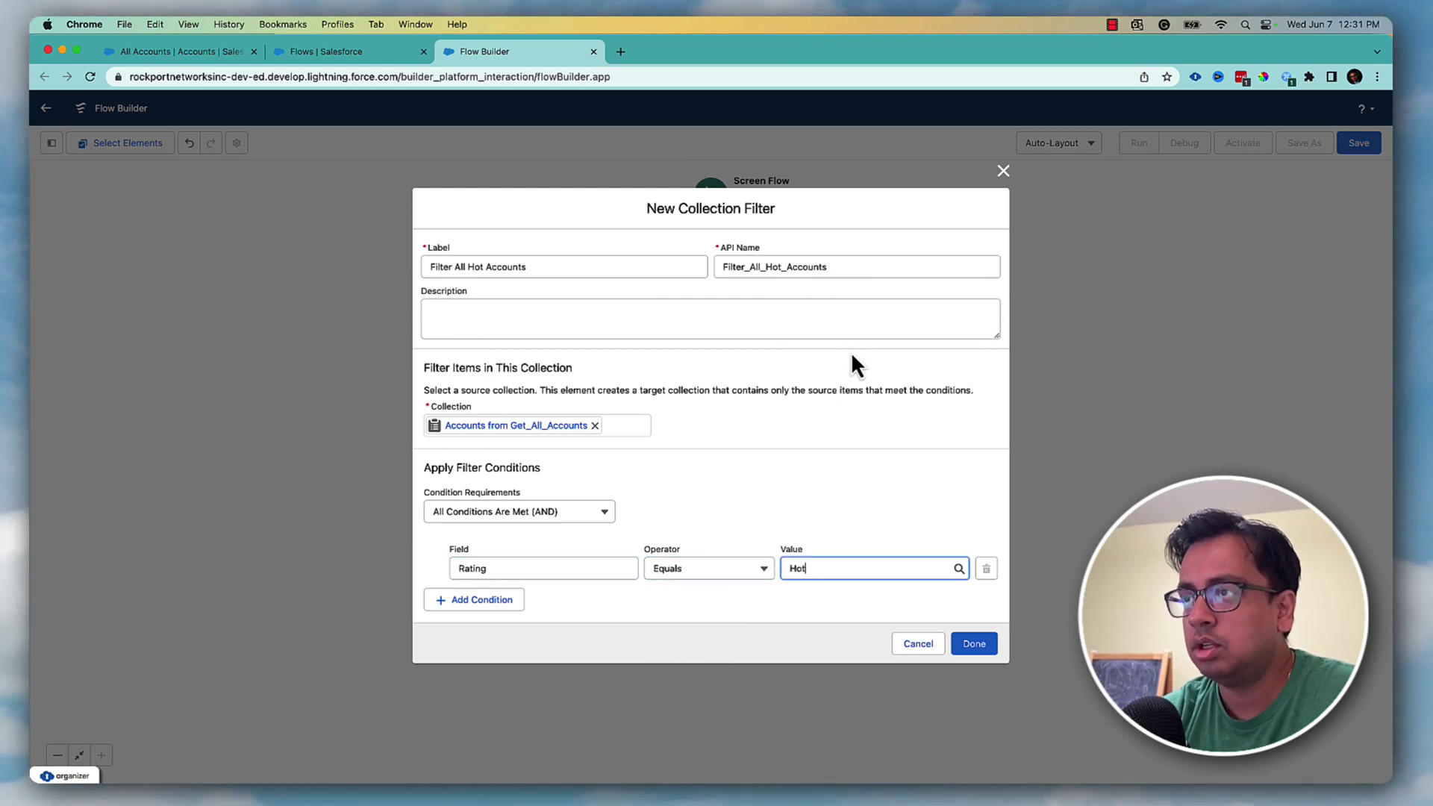
click(976, 646)
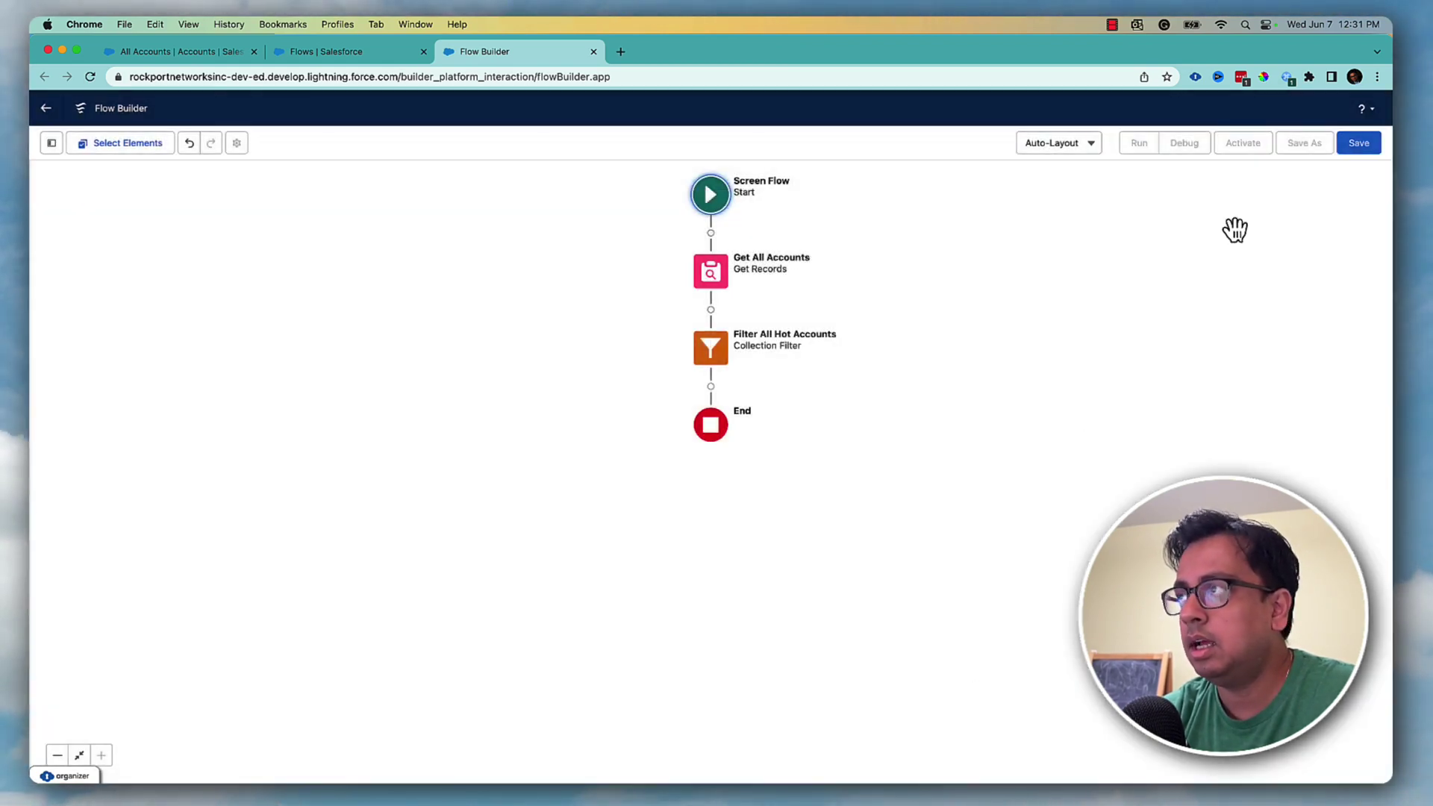
Save the flow with the label 'Test Flow' and bring up its Debug dialog.
click(1357, 144)
click(474, 383)
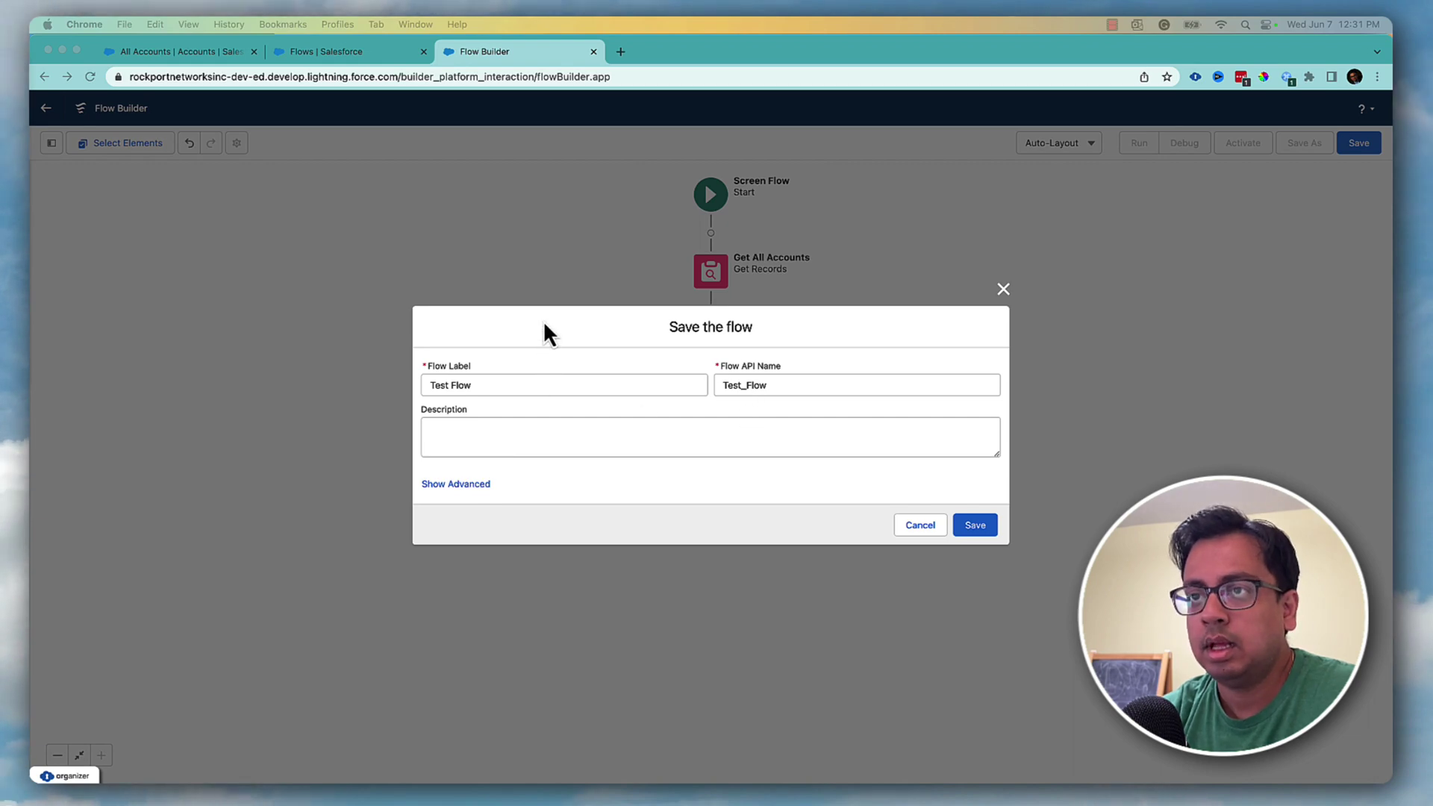
click(973, 525)
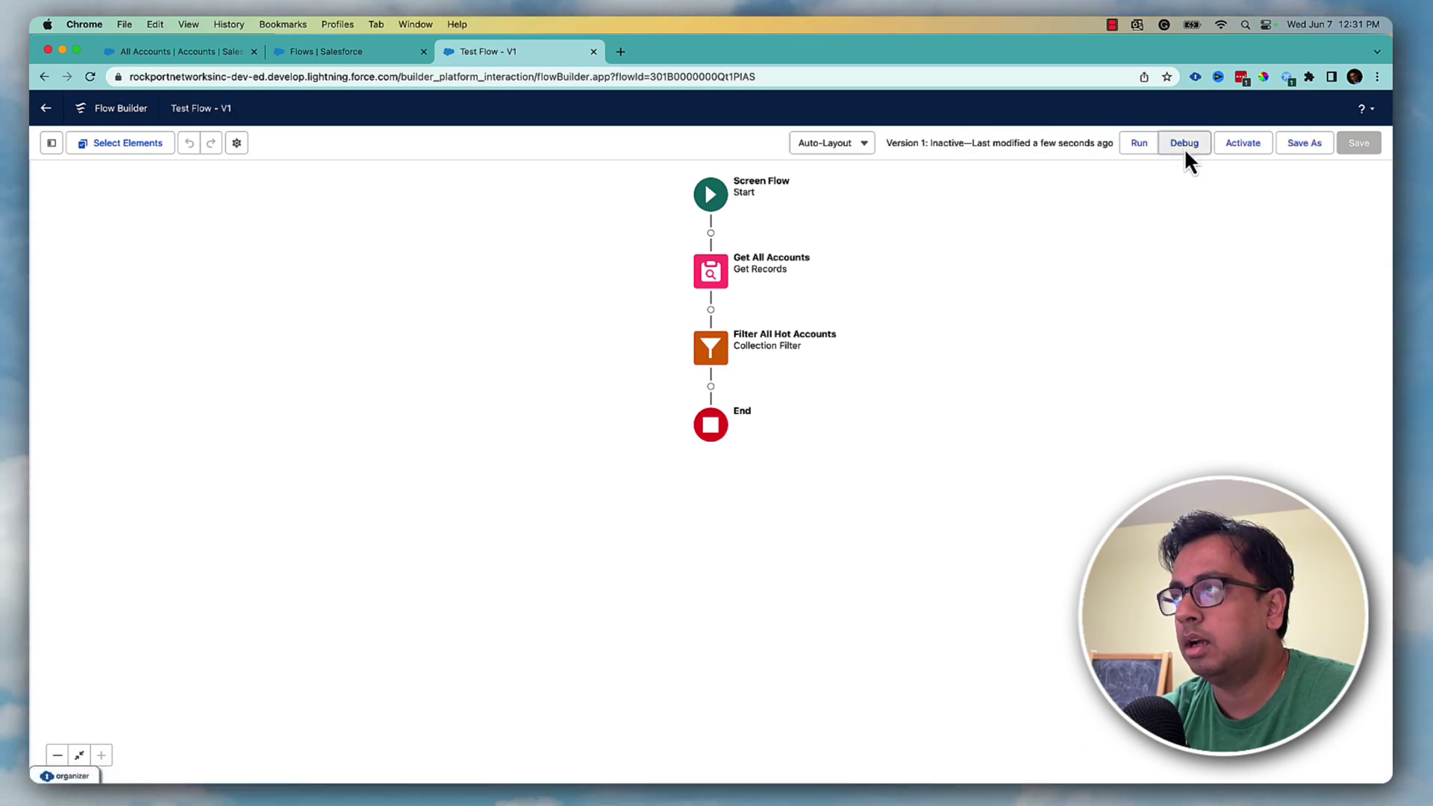
click(1183, 145)
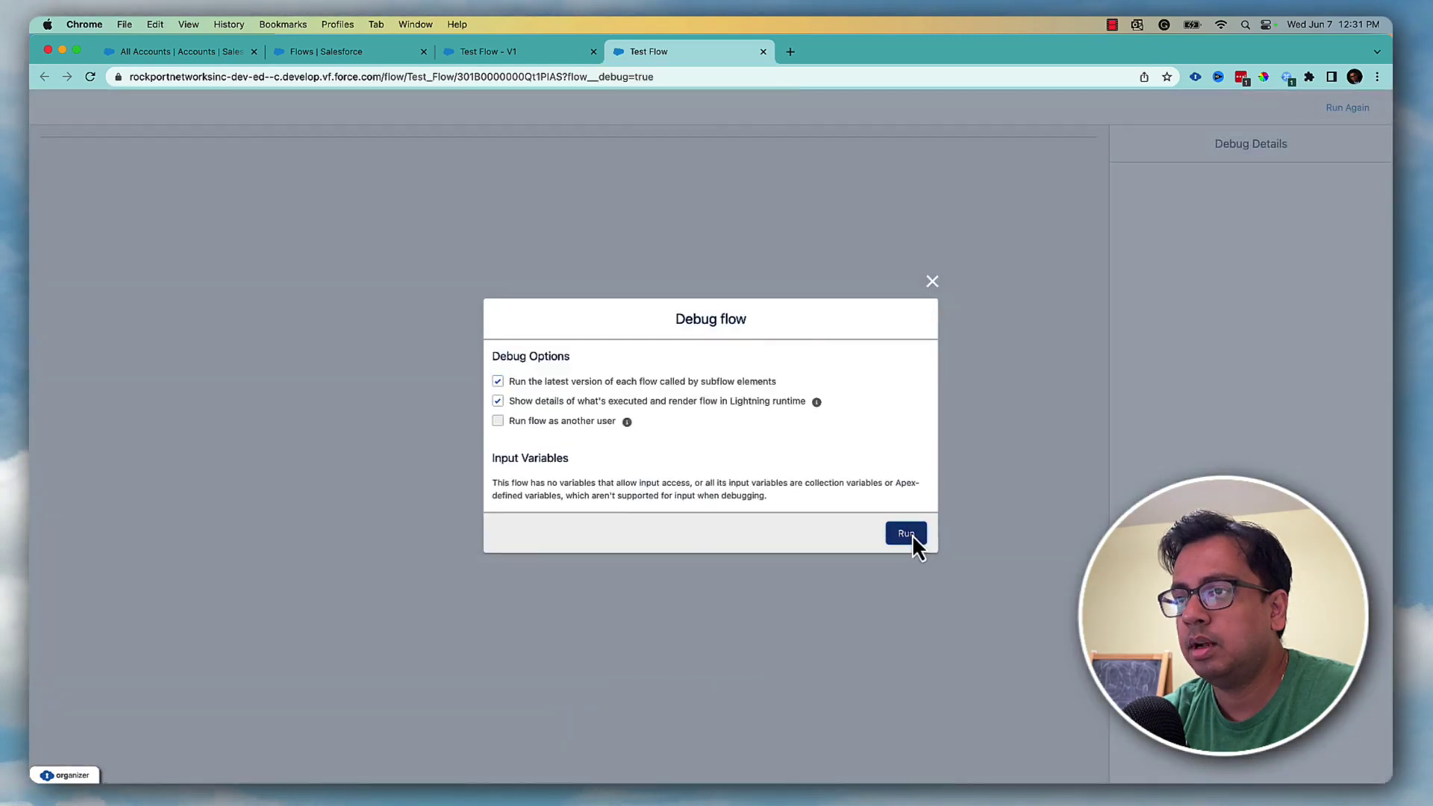
Run the Test Flow debug, then close the debug results tab.
click(906, 533)
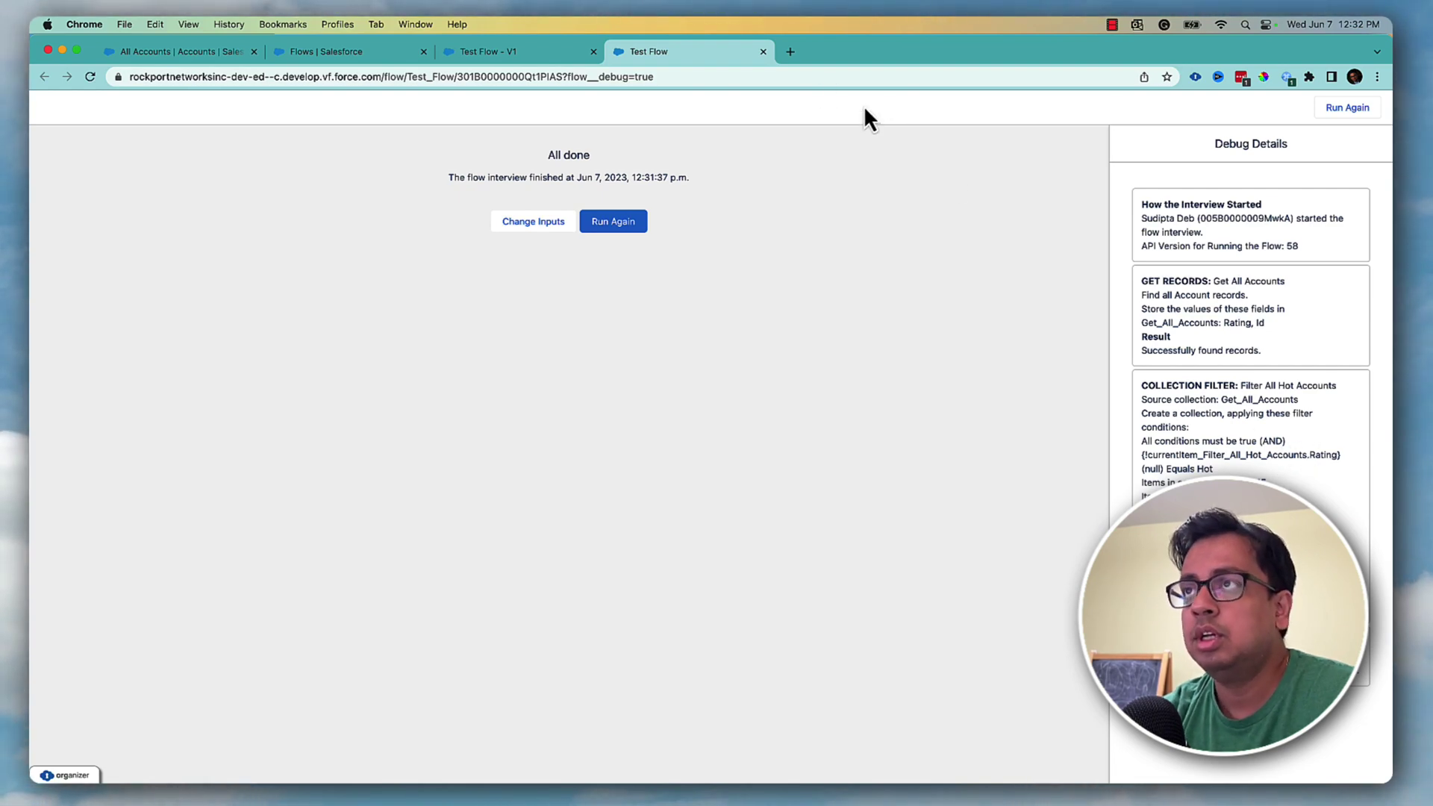
click(763, 52)
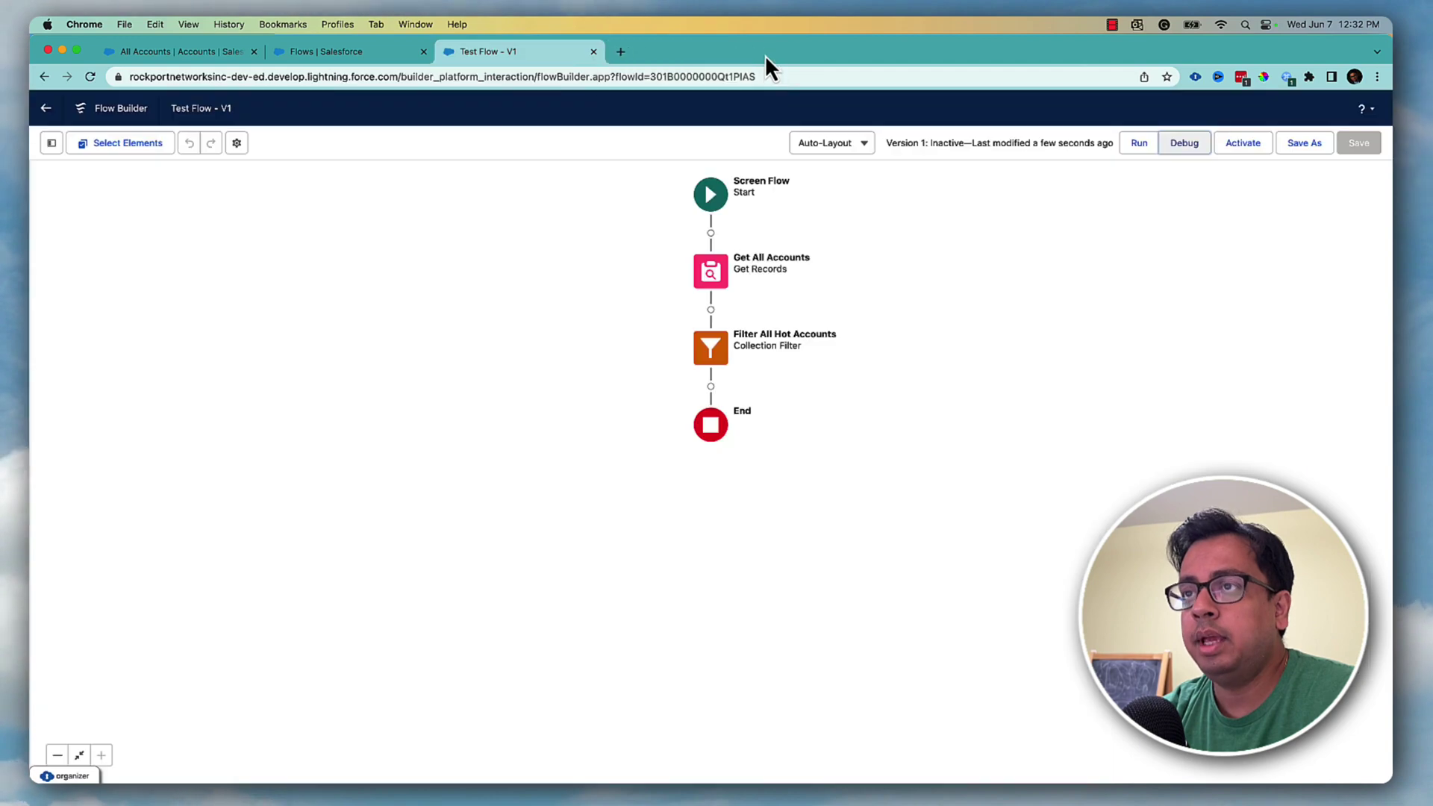
Change the filter's Rating value from Hot to Warm.
double_click(718, 363)
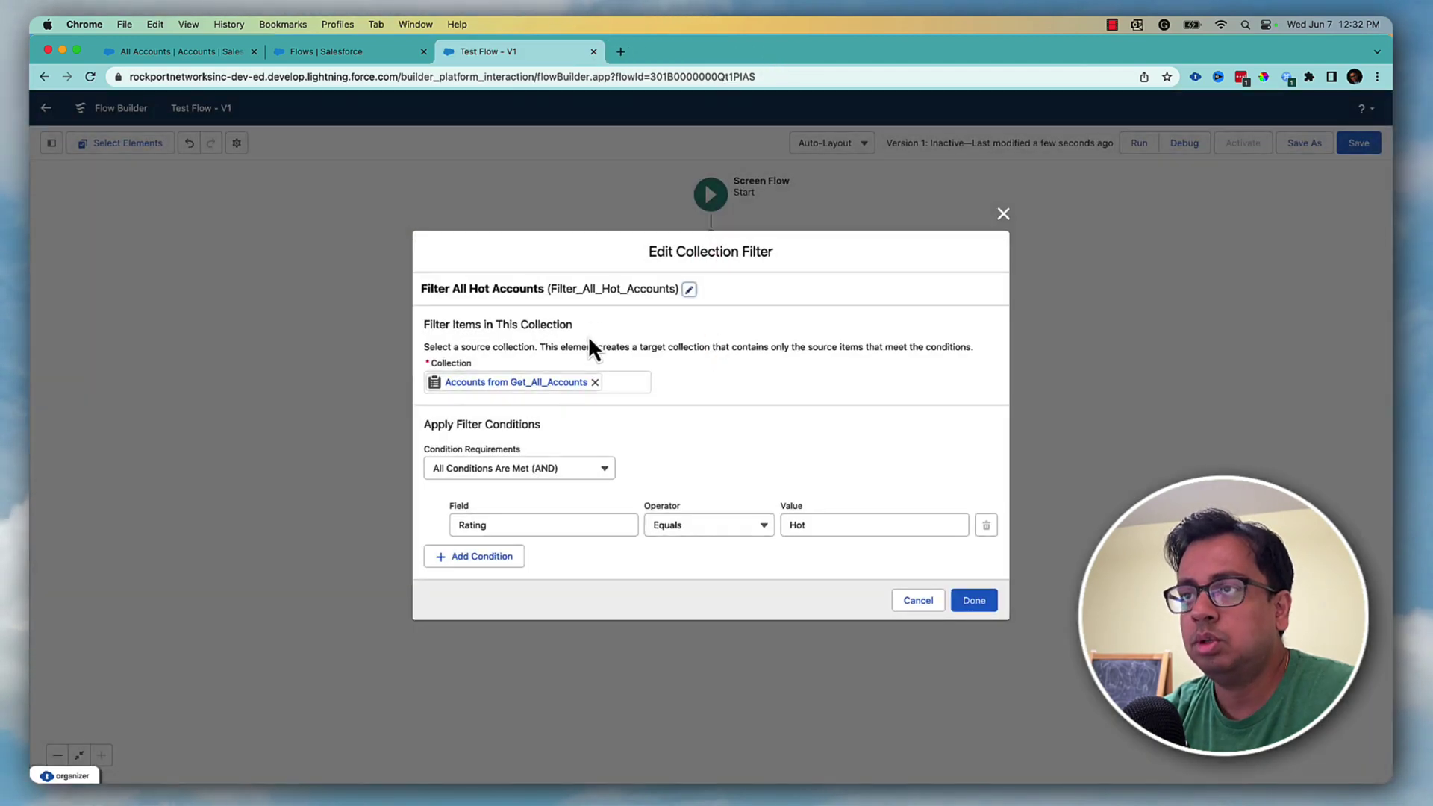
drag(831, 532, 780, 523)
text(Wa)
click(825, 578)
click(974, 602)
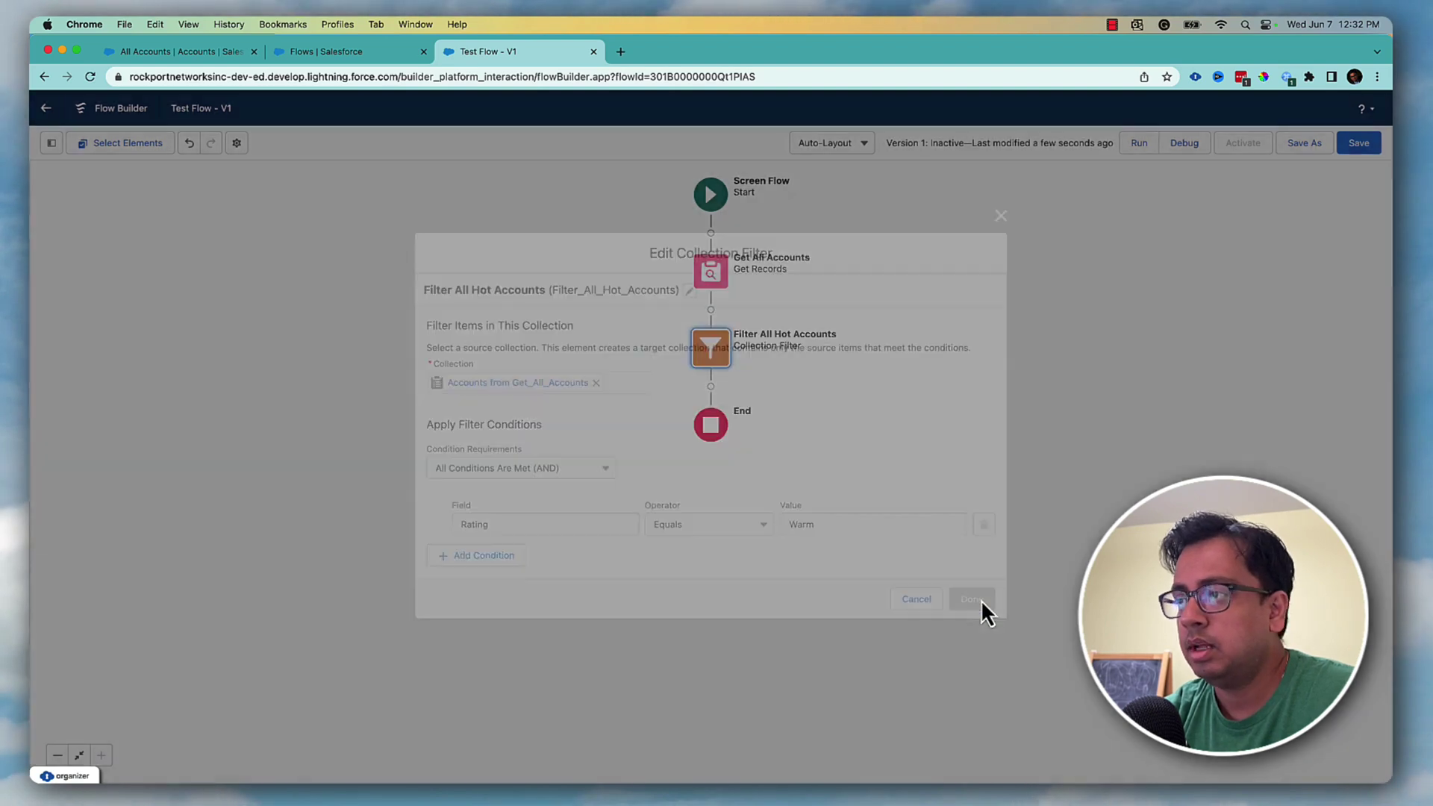
Save the flow, run a debug, and close the debug results.
click(1350, 145)
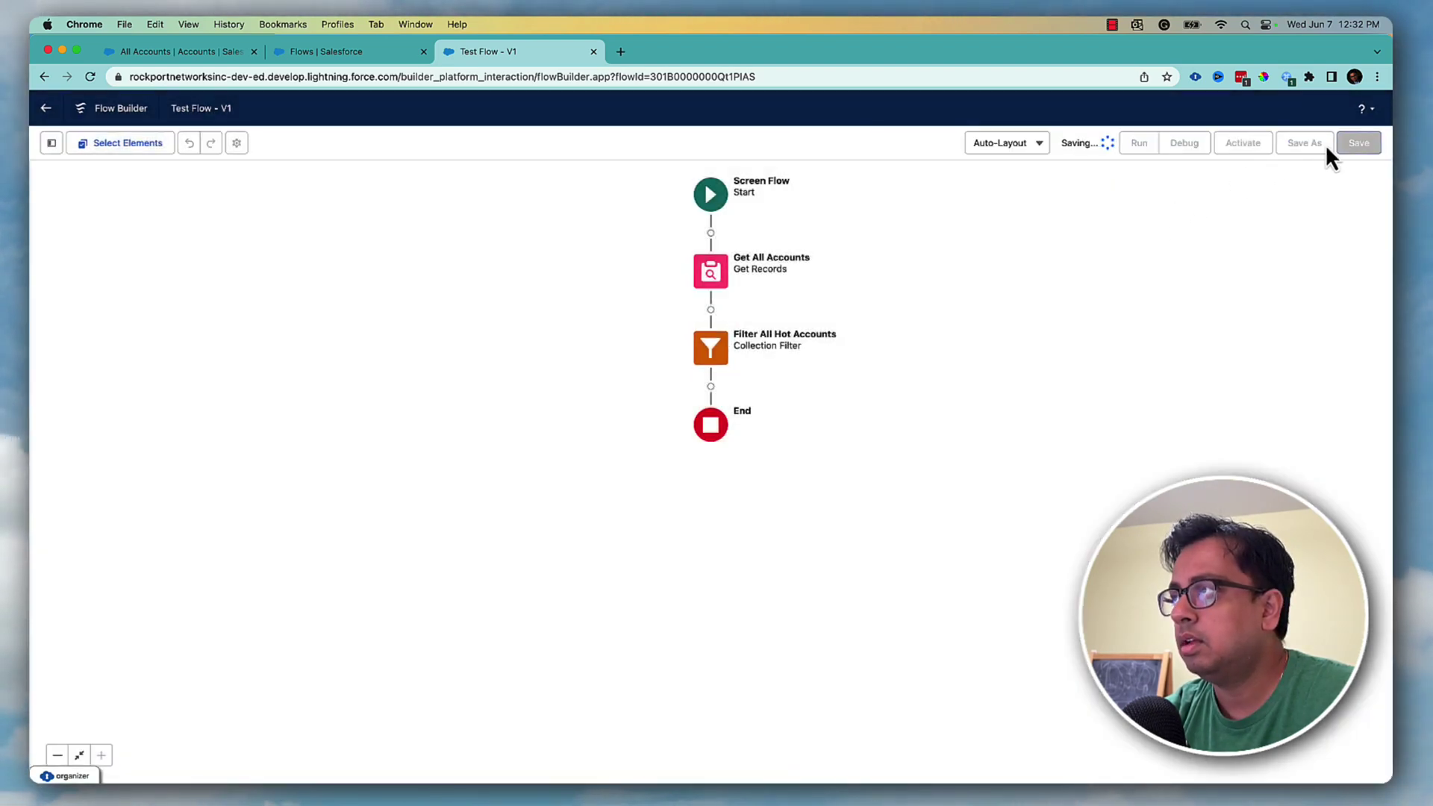
click(1186, 145)
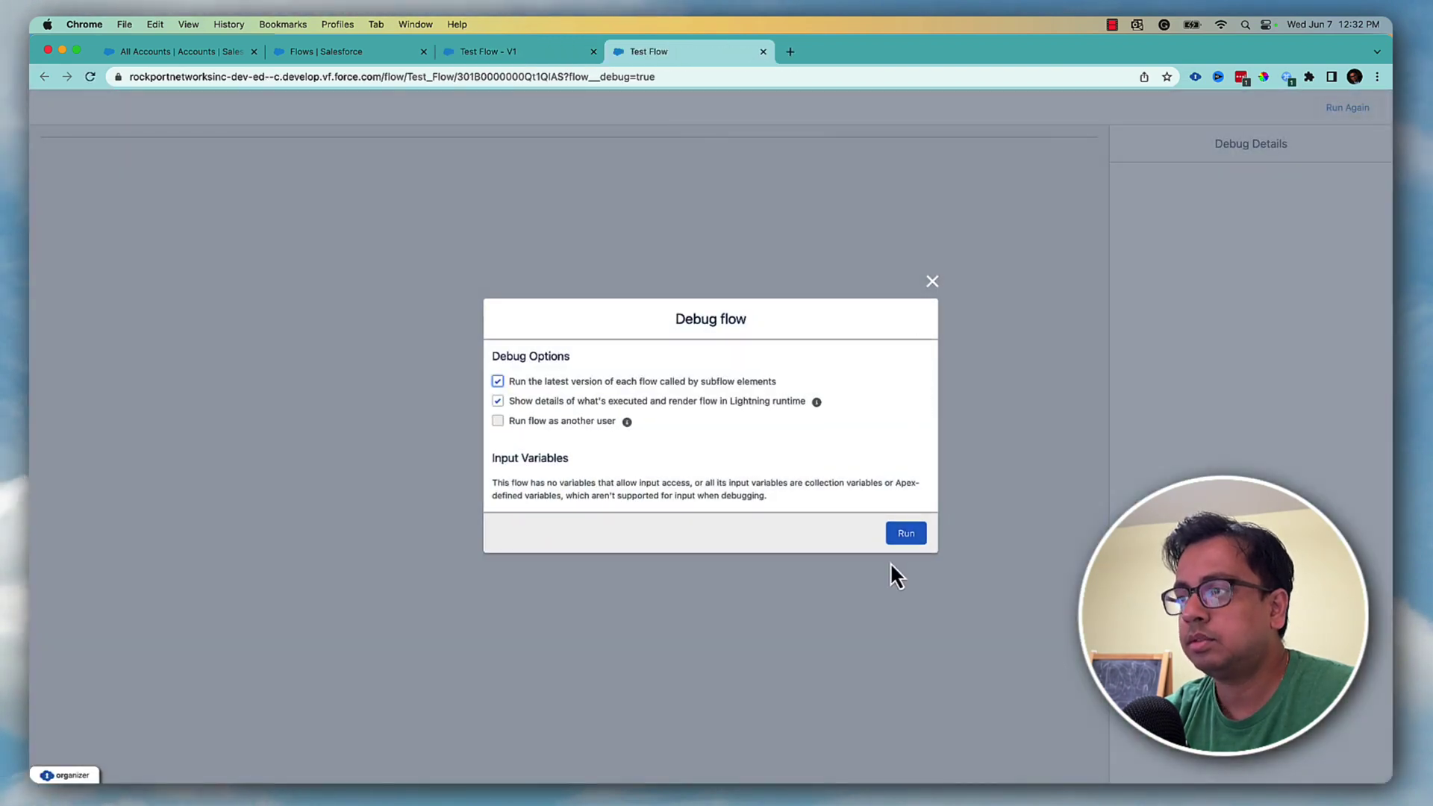
click(905, 534)
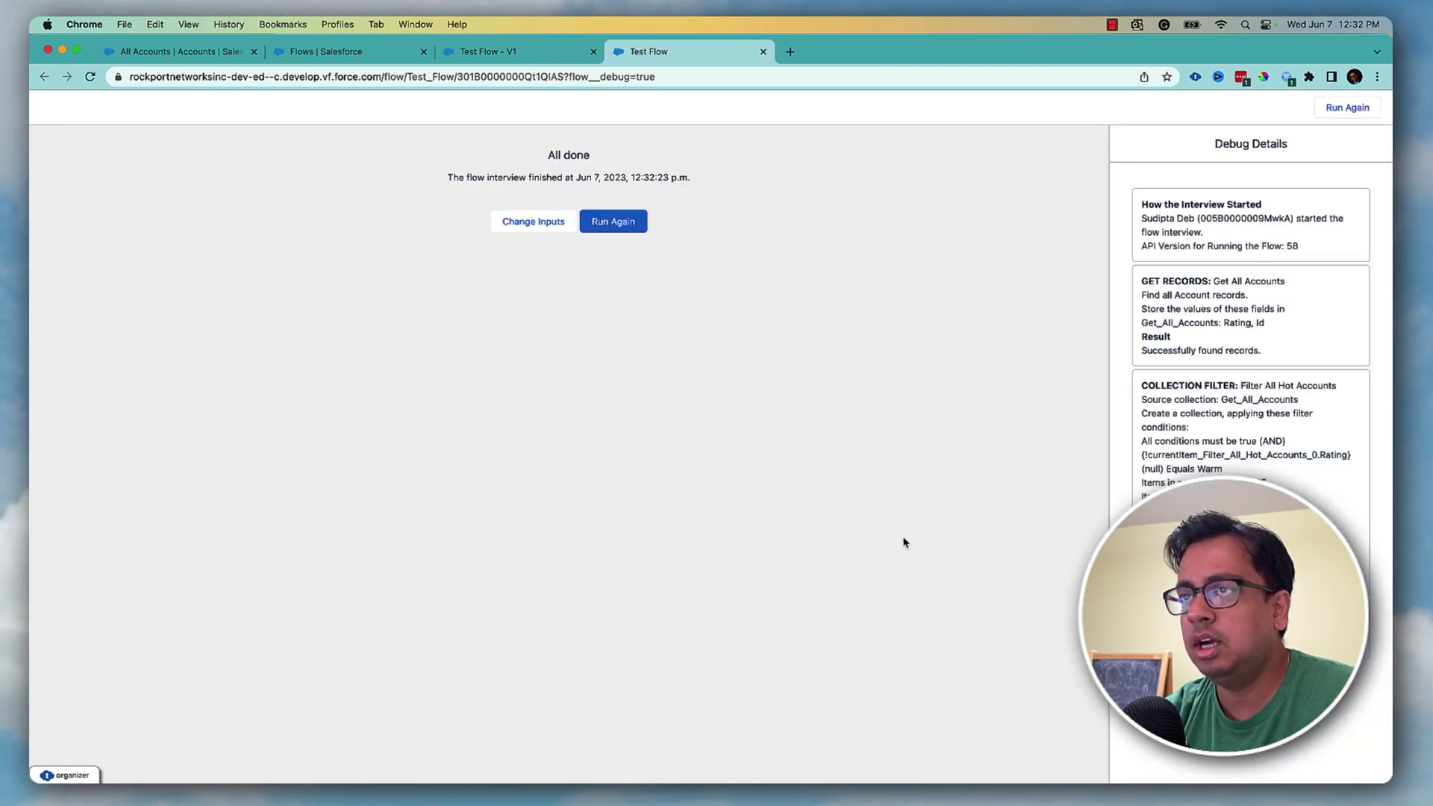
click(764, 52)
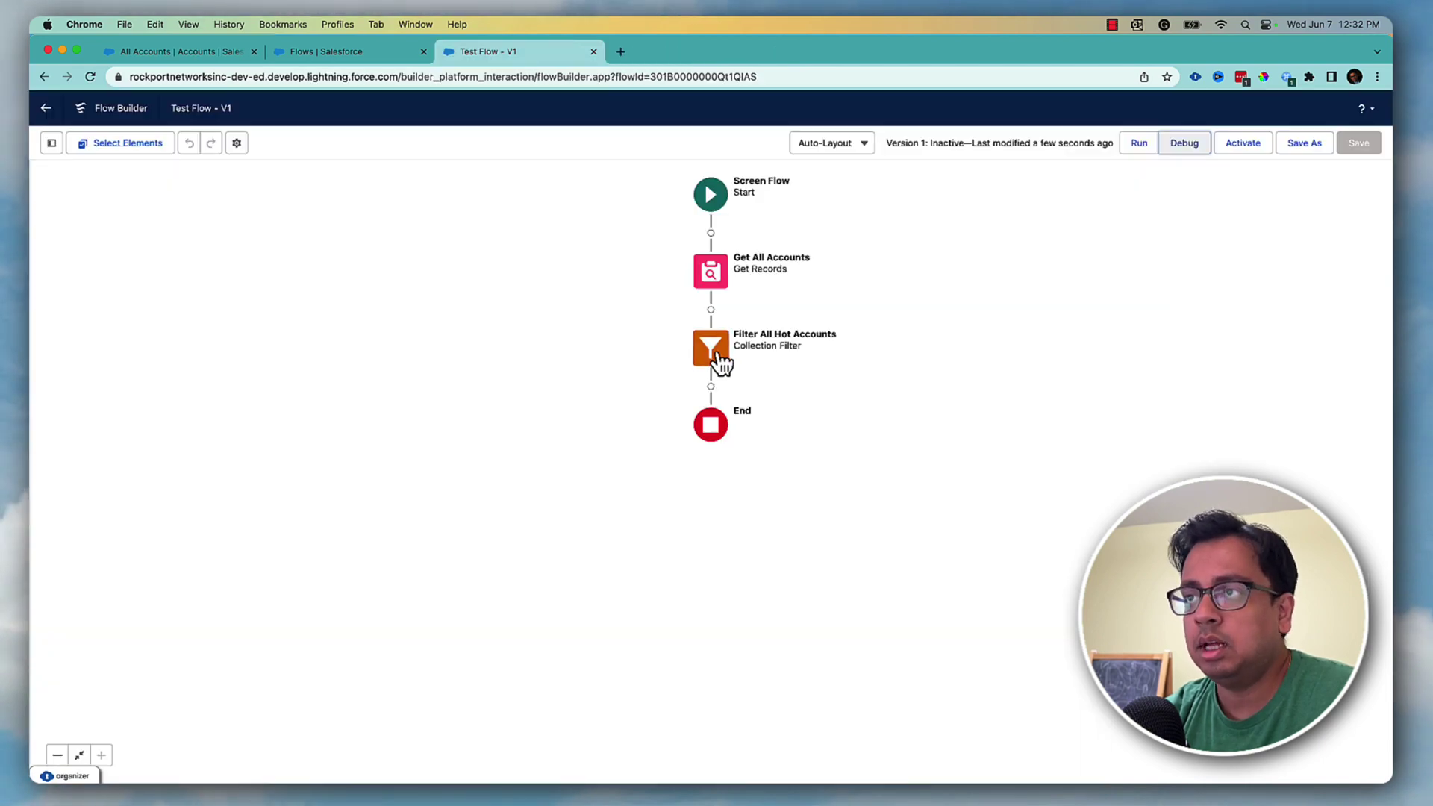
Add a second condition Rating Equals Cold and set requirements to Any Condition Is Met (OR).
double_click(715, 355)
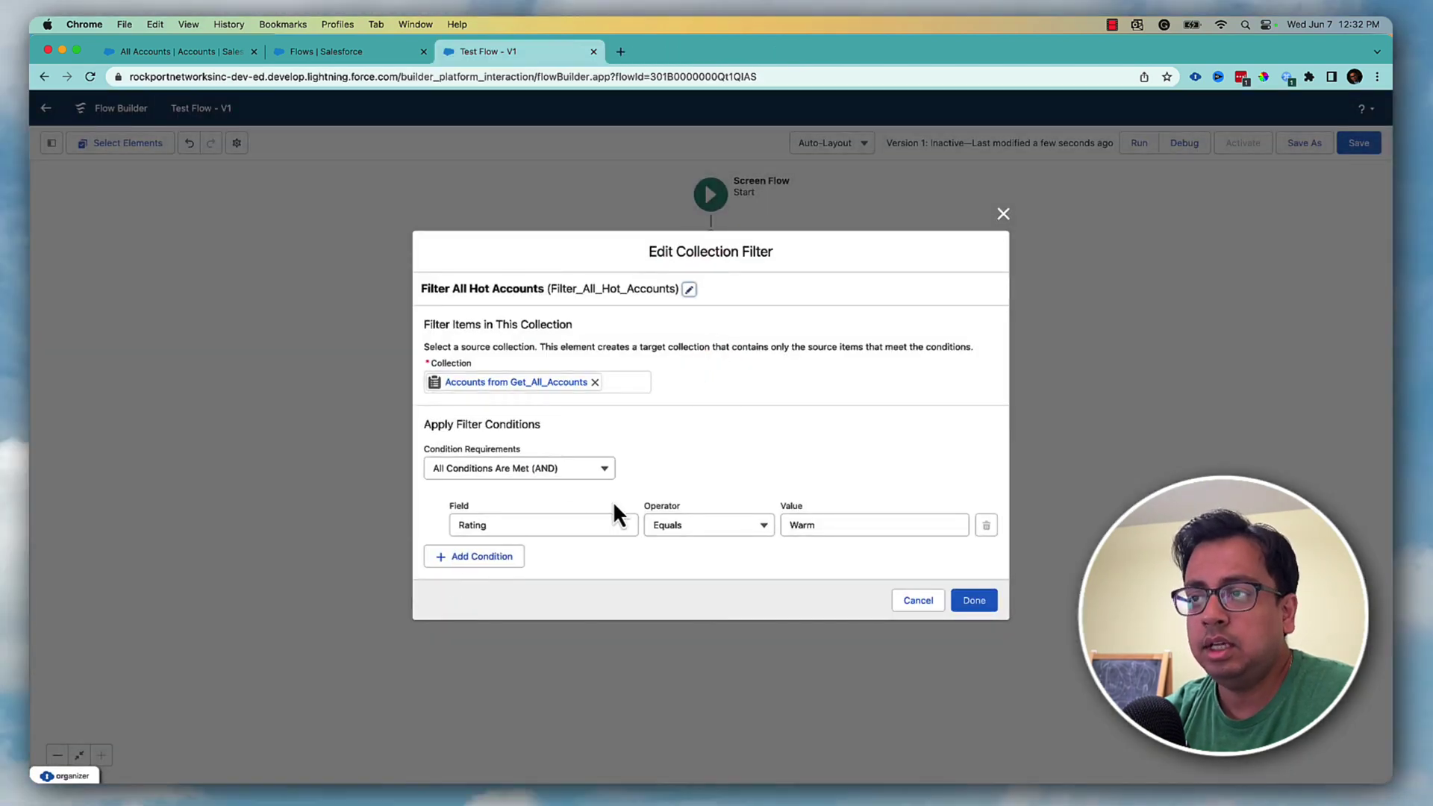
click(512, 556)
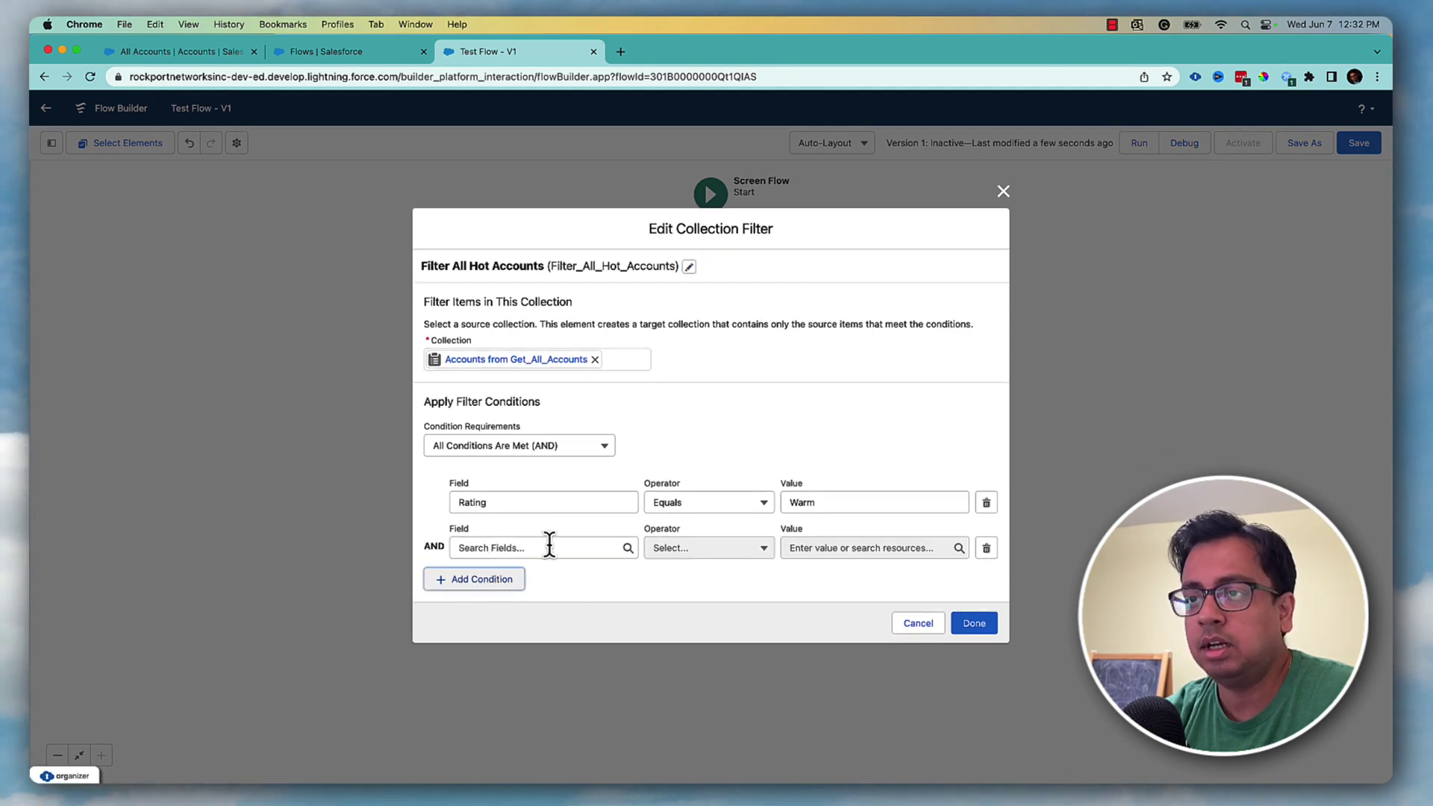
click(549, 548)
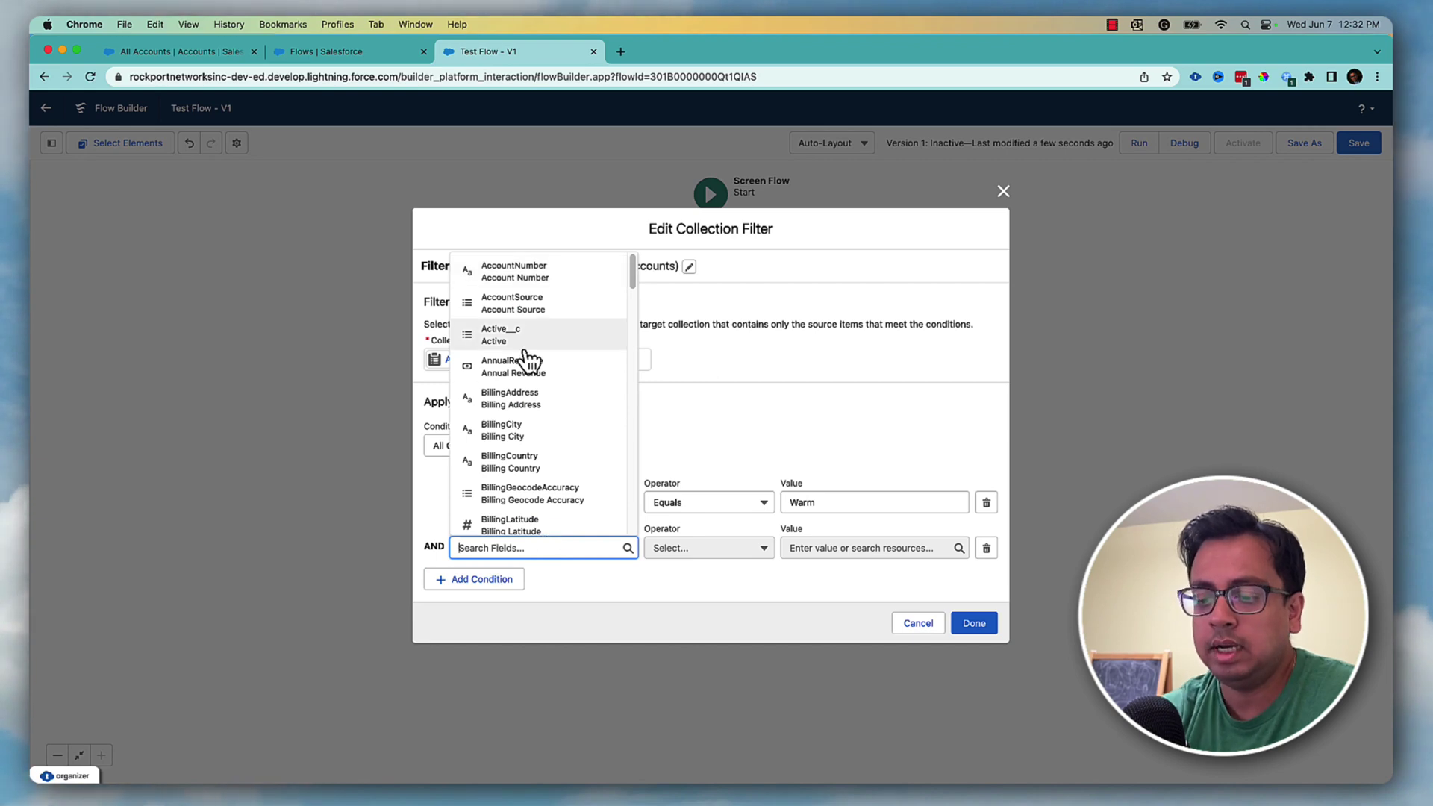
text(Rat)
click(494, 485)
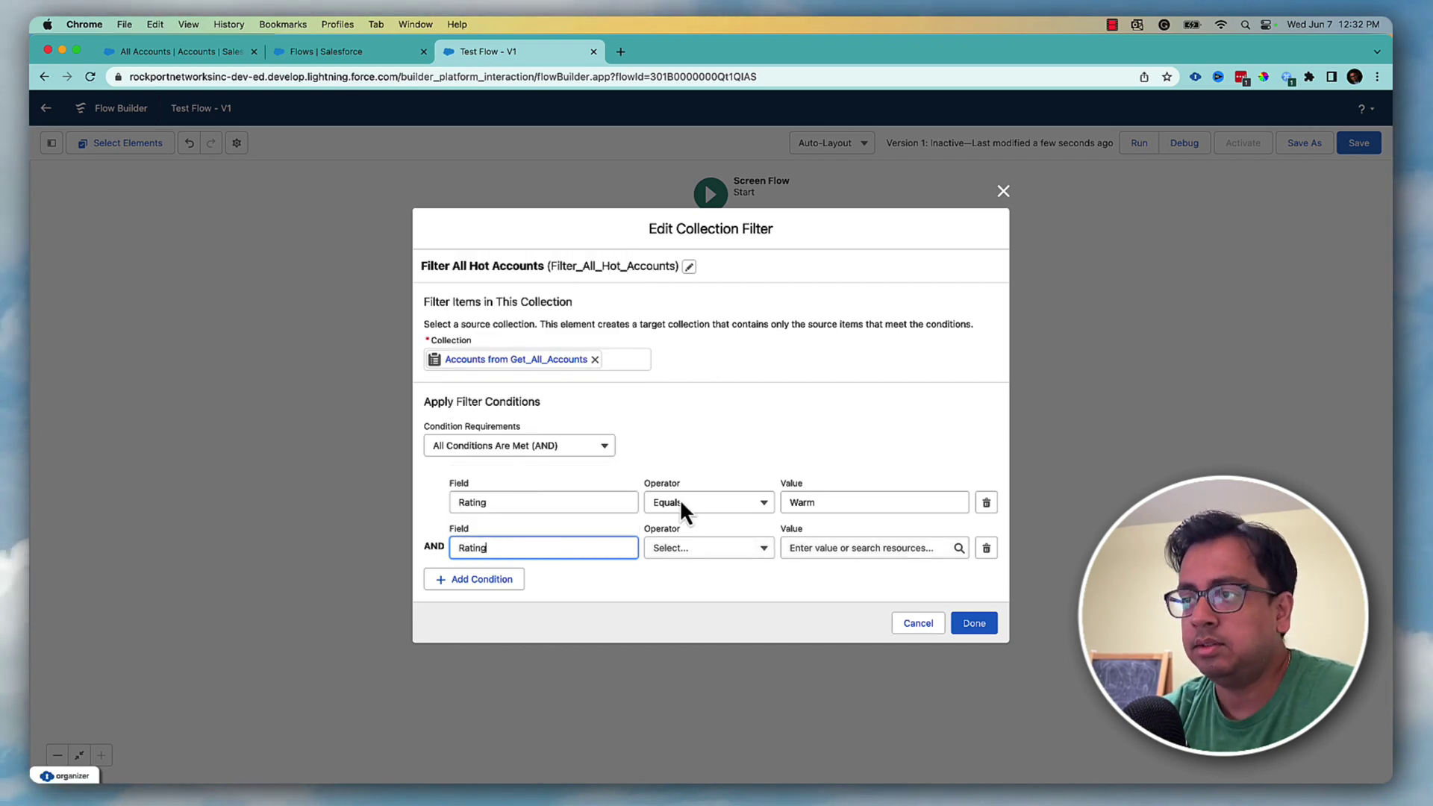
click(745, 551)
click(728, 581)
click(836, 548)
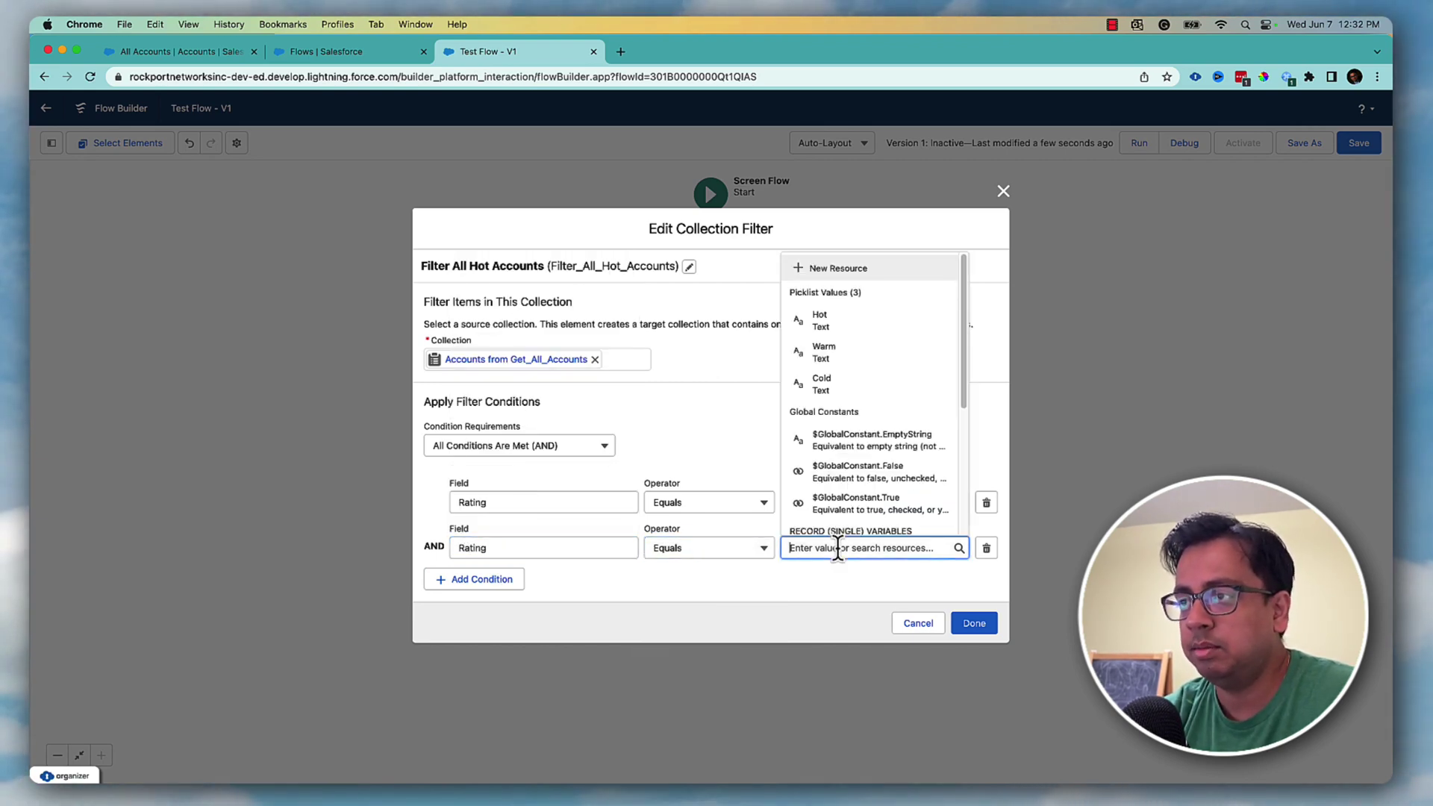
click(849, 382)
click(717, 464)
click(503, 451)
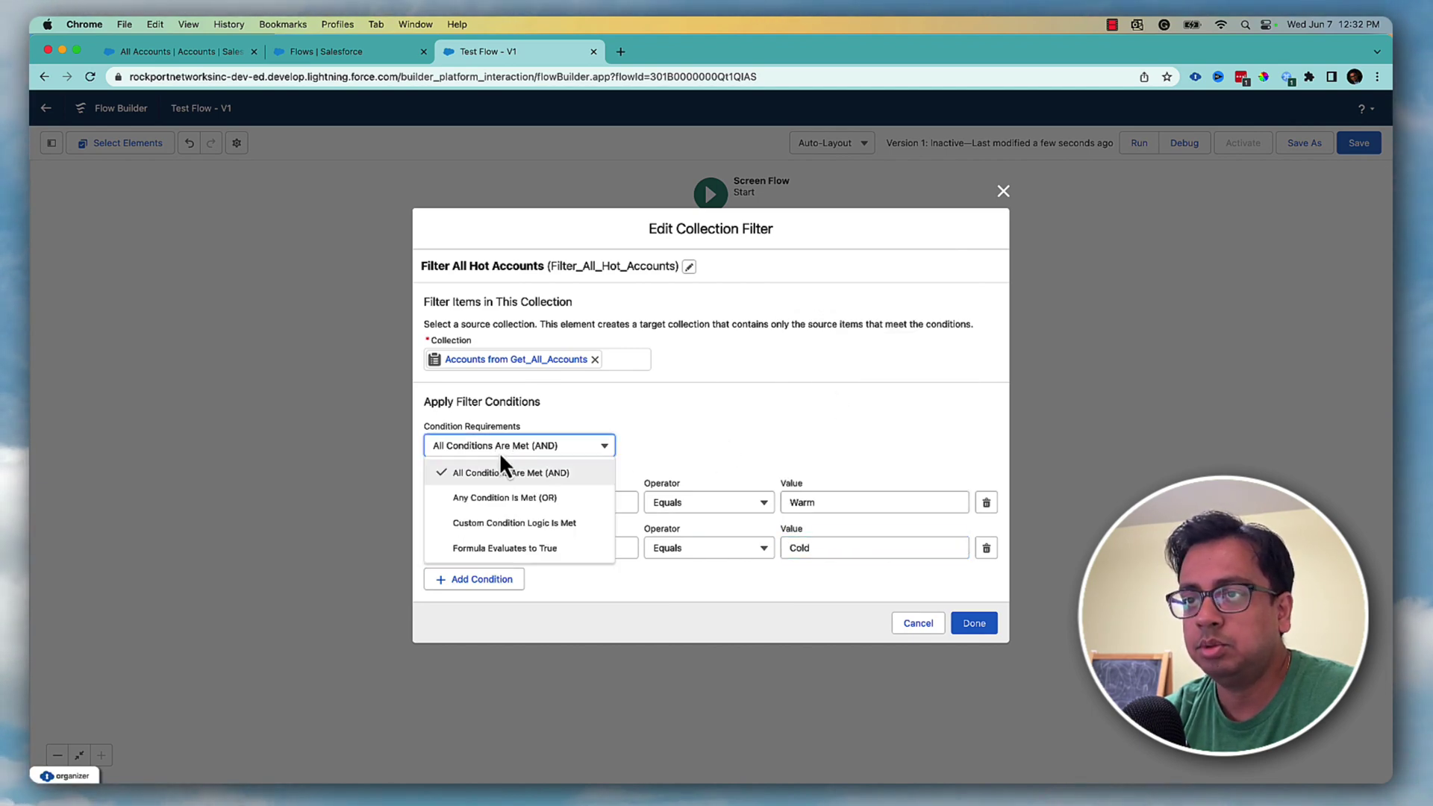
click(504, 500)
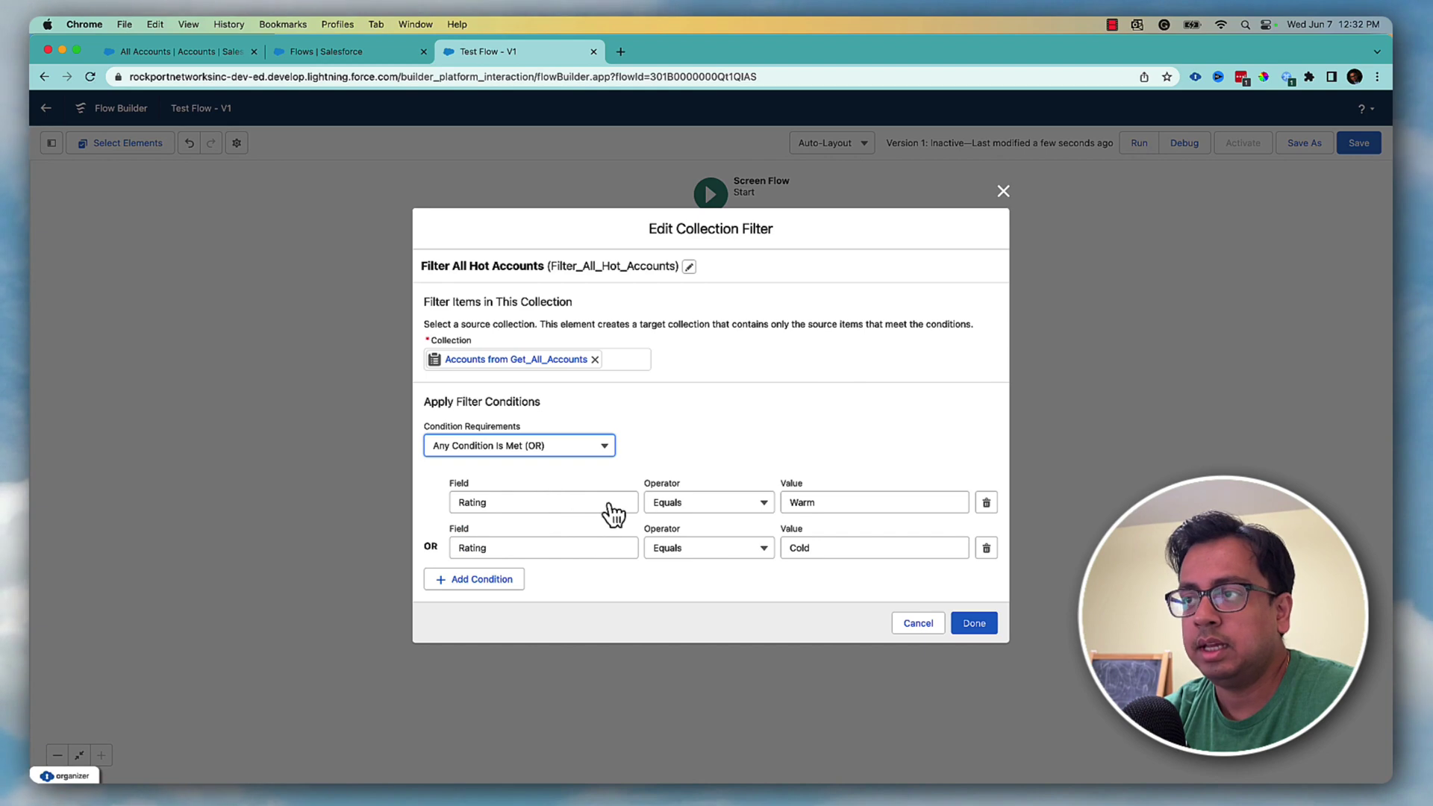
Confirm the Warm-or-Cold filter, save, debug-run the flow, and return to the canvas.
click(985, 627)
click(1354, 143)
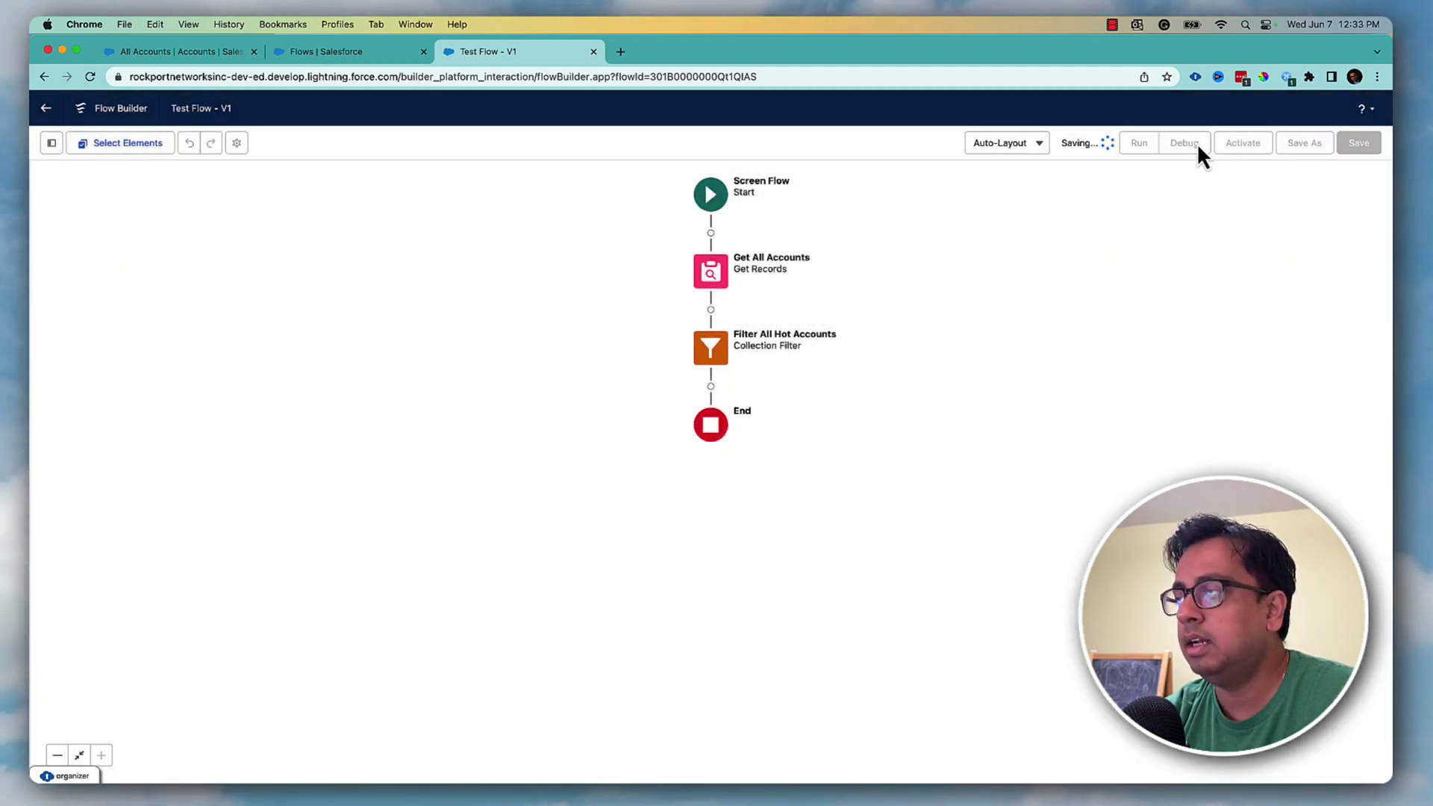
click(1187, 144)
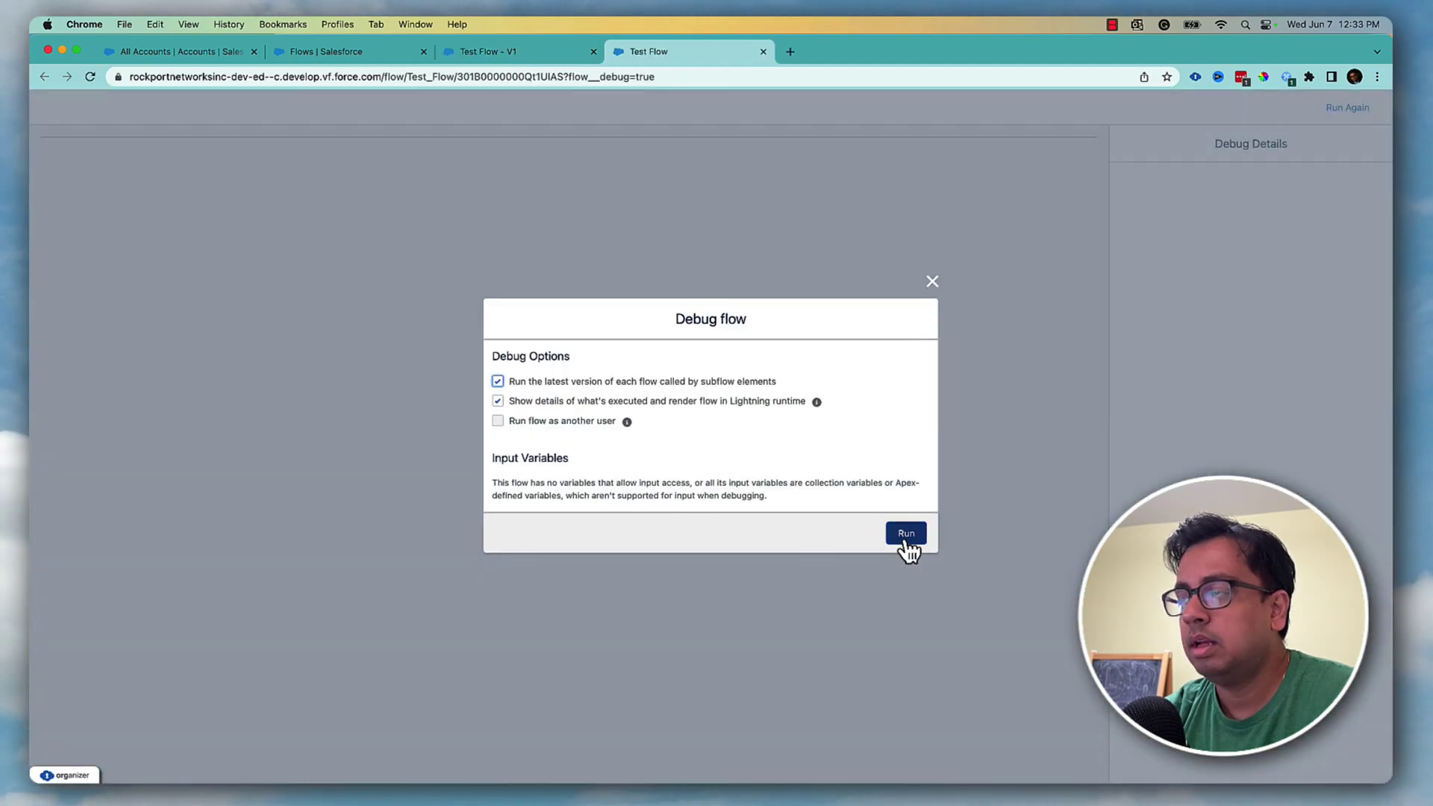
click(904, 537)
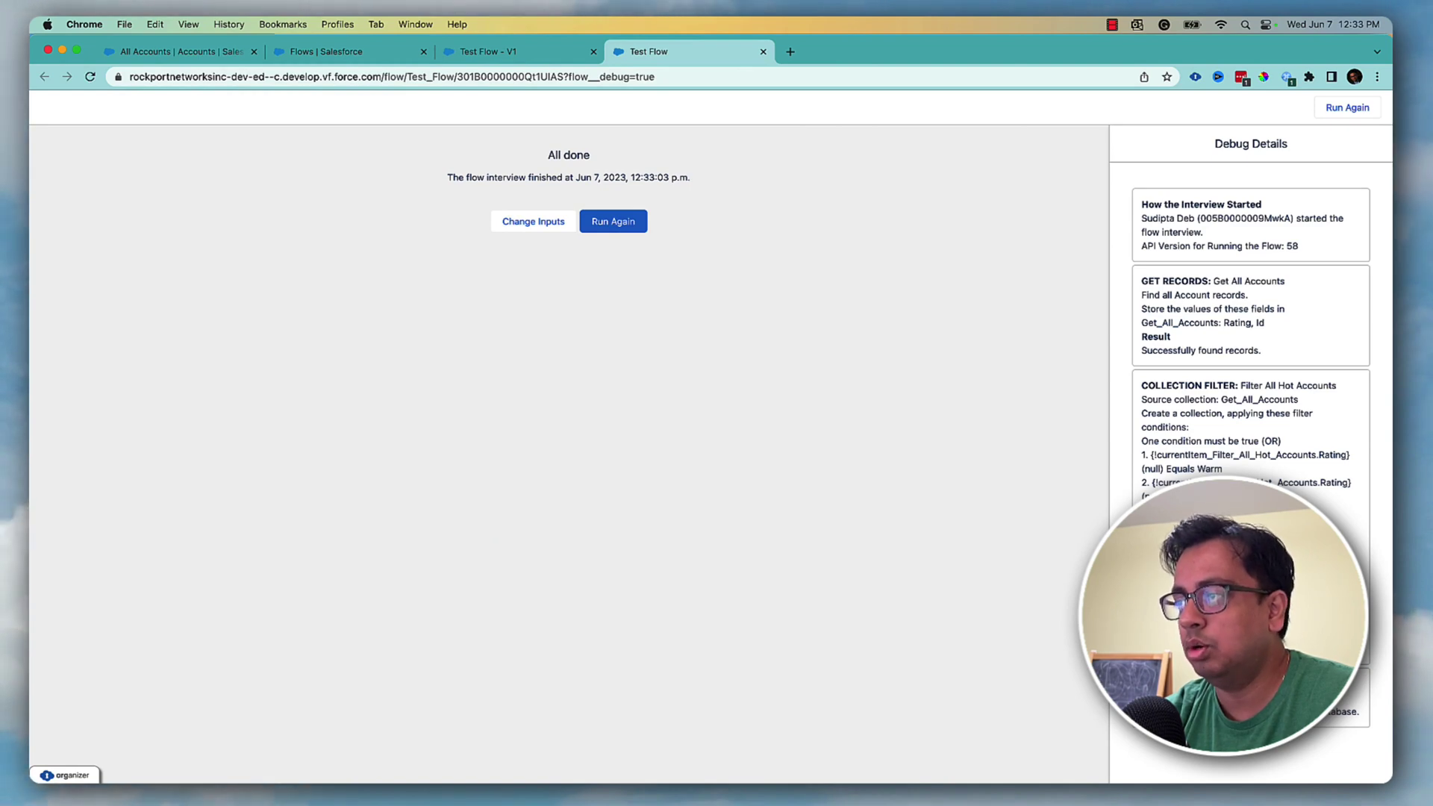
click(763, 51)
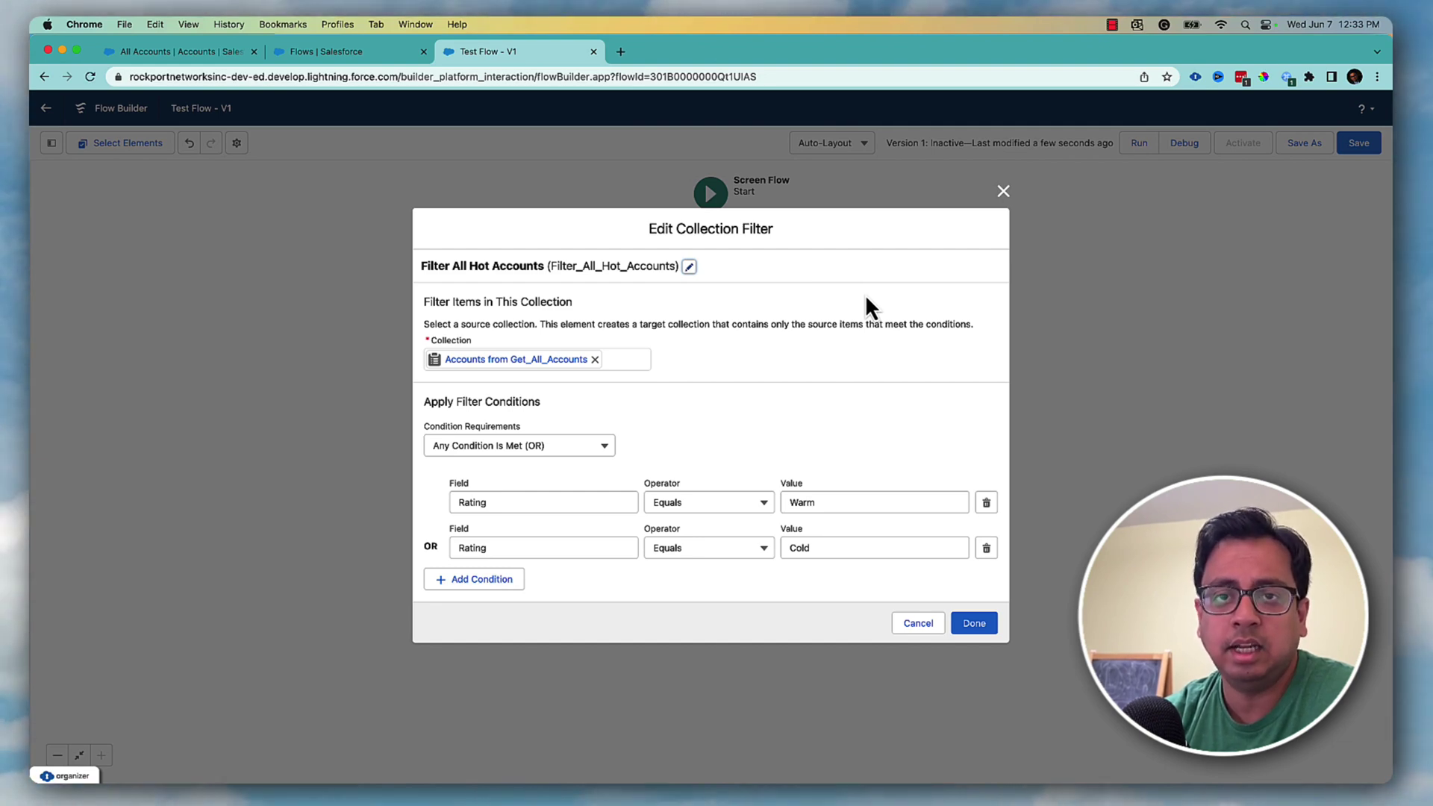
click(920, 627)
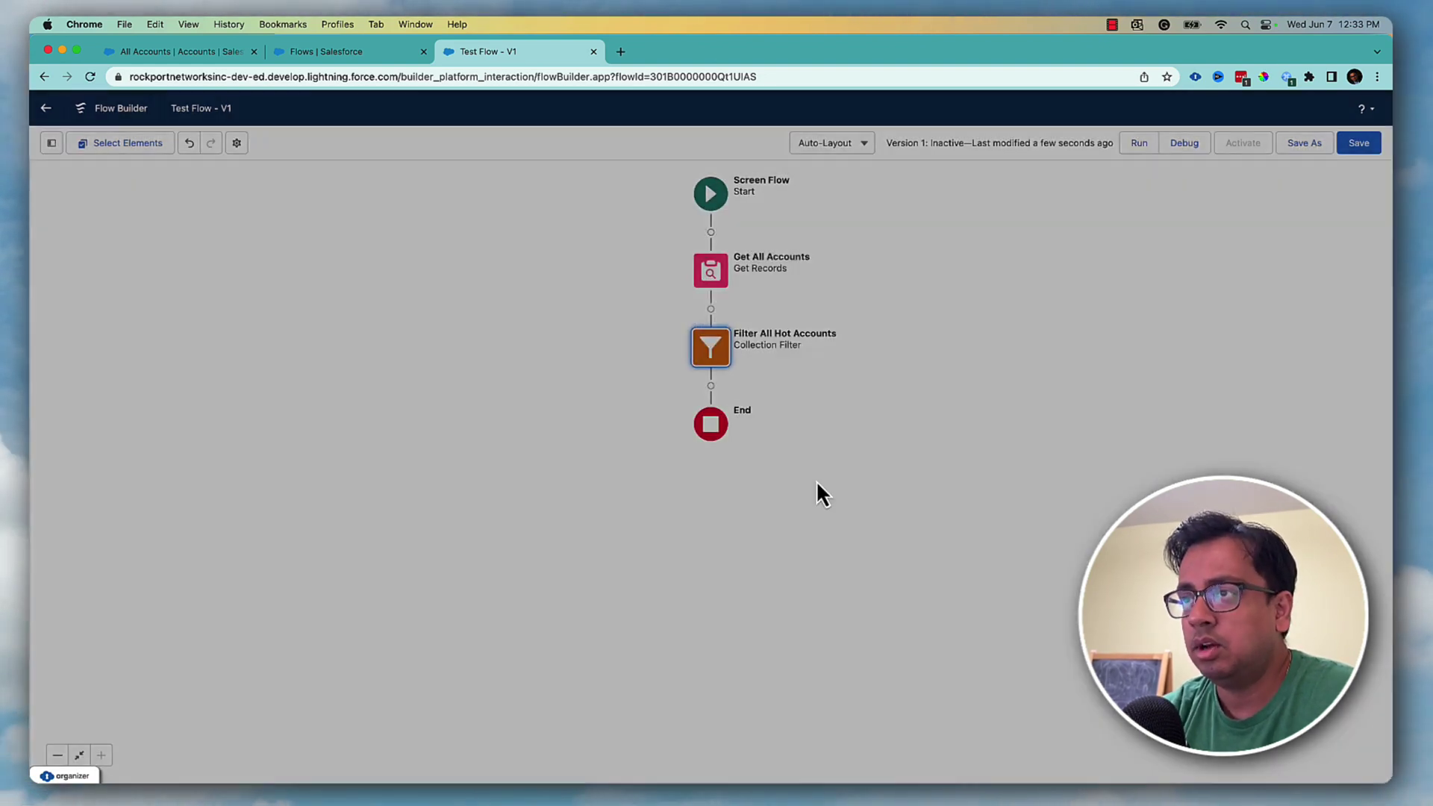
Delete the Collection Filter element and add a Collection Sort after Get All Accounts.
click(723, 361)
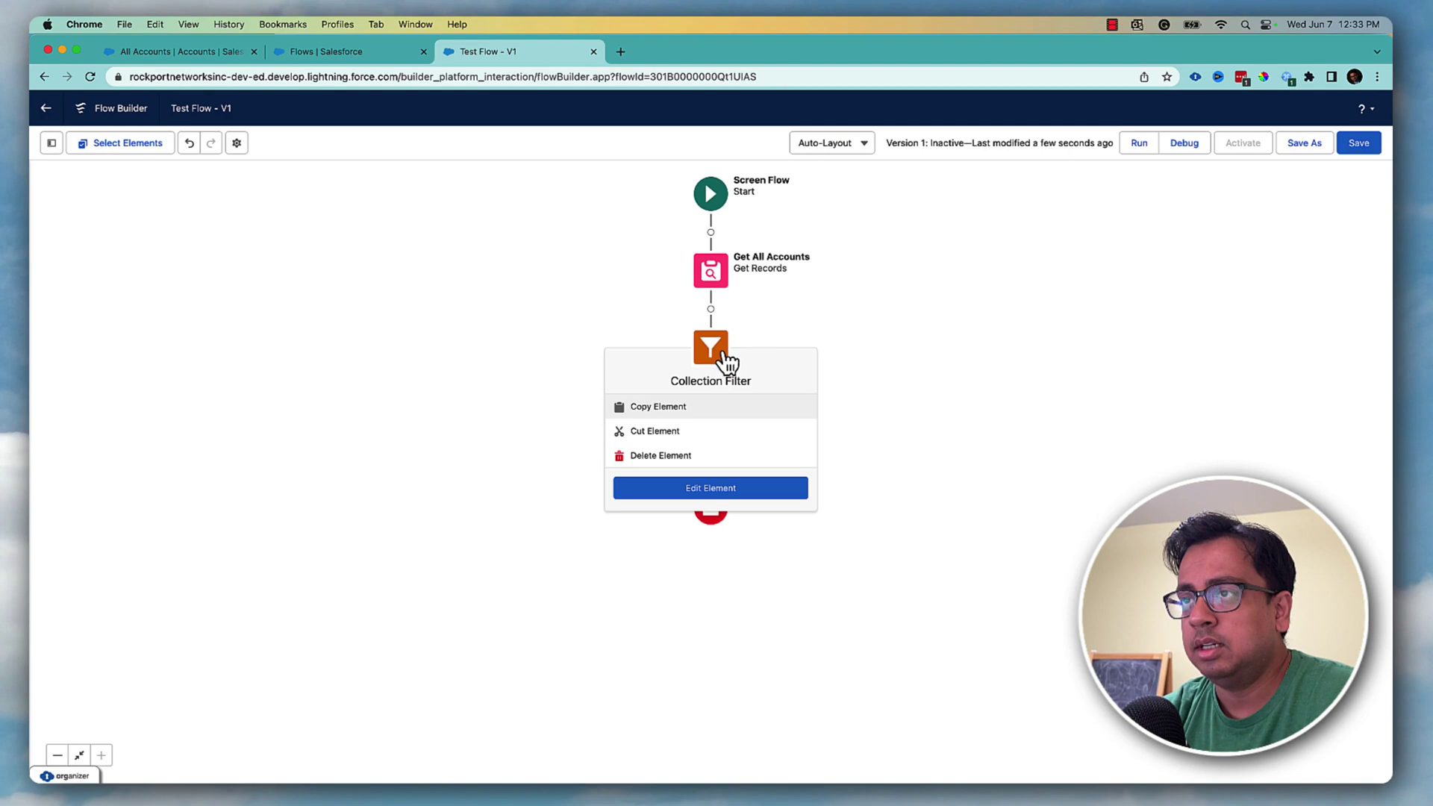
click(686, 457)
click(712, 309)
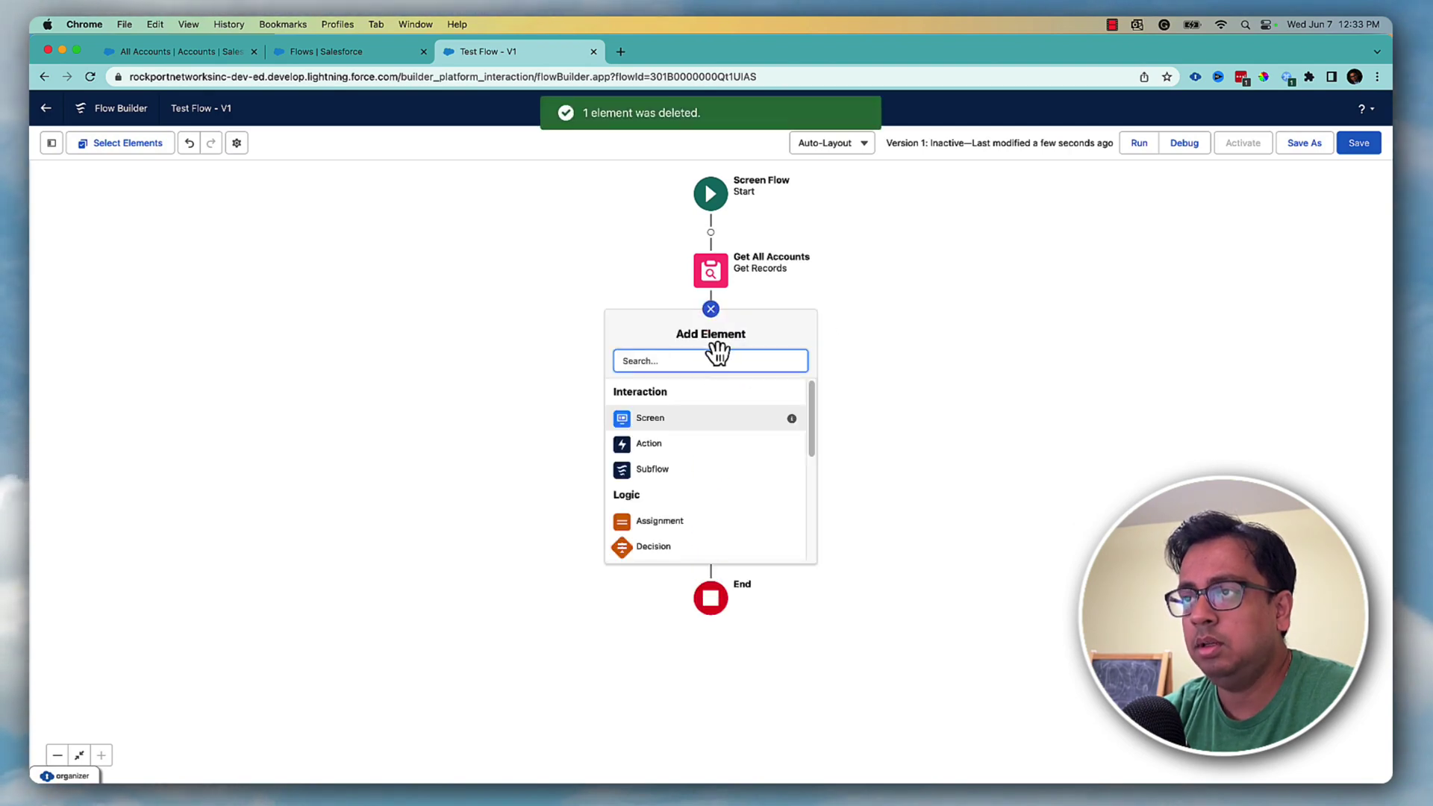
text(cool)
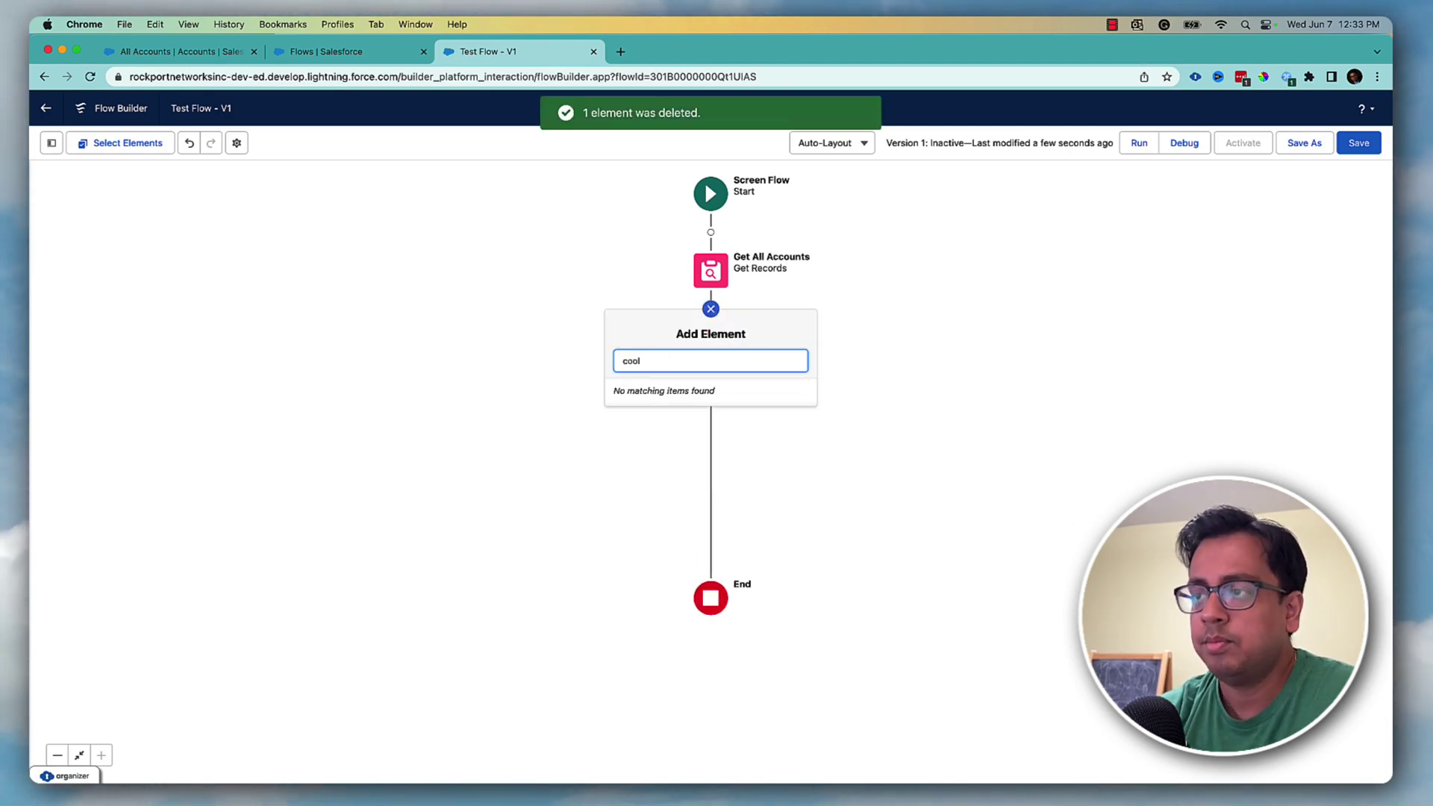
key(BackSpace)
text(ll)
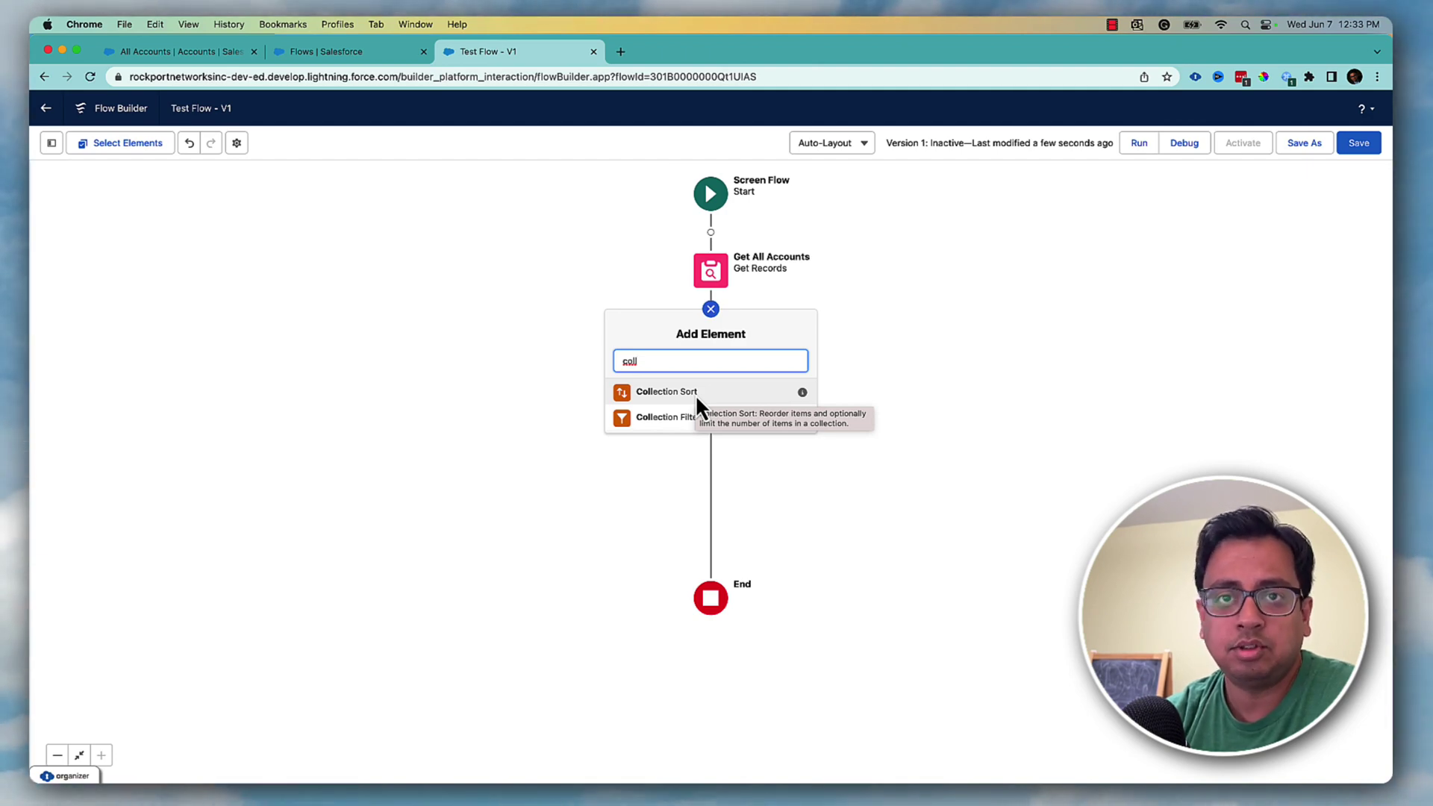
click(696, 393)
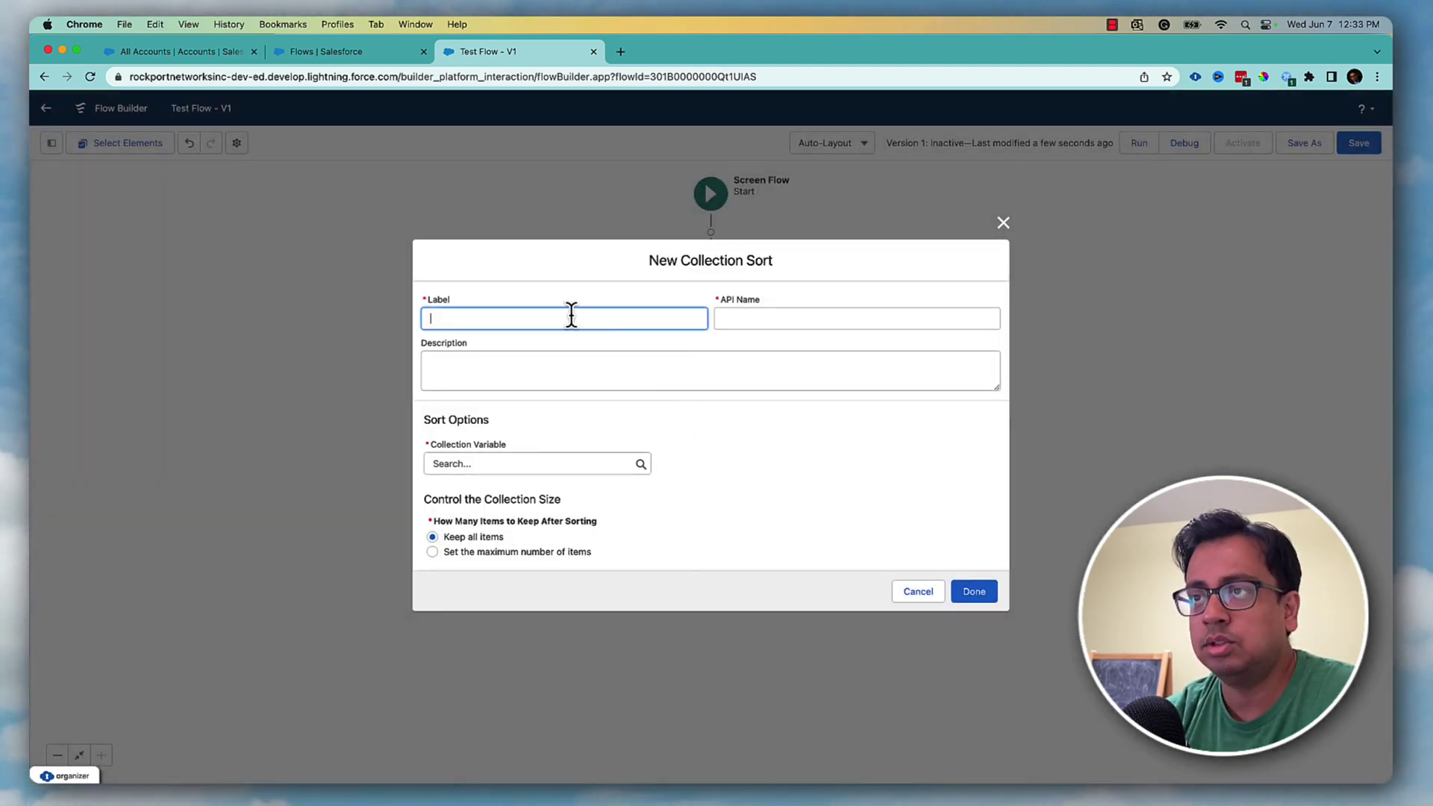
Name the sort 'Do Sort' and sort Get_All_Accounts by AnnualRevenue.
click(151, 53)
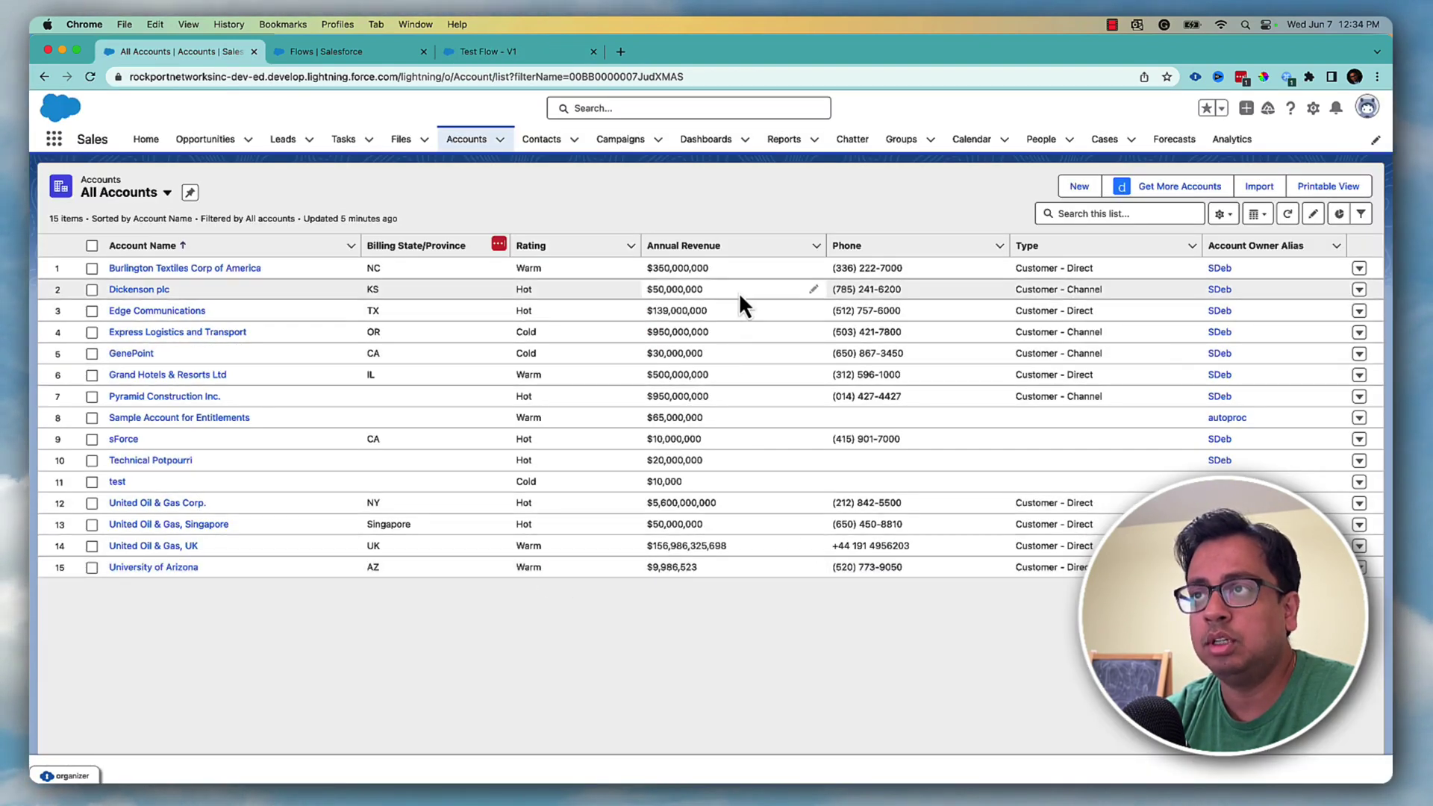
click(500, 55)
text(Do Sort)
key(Tab)
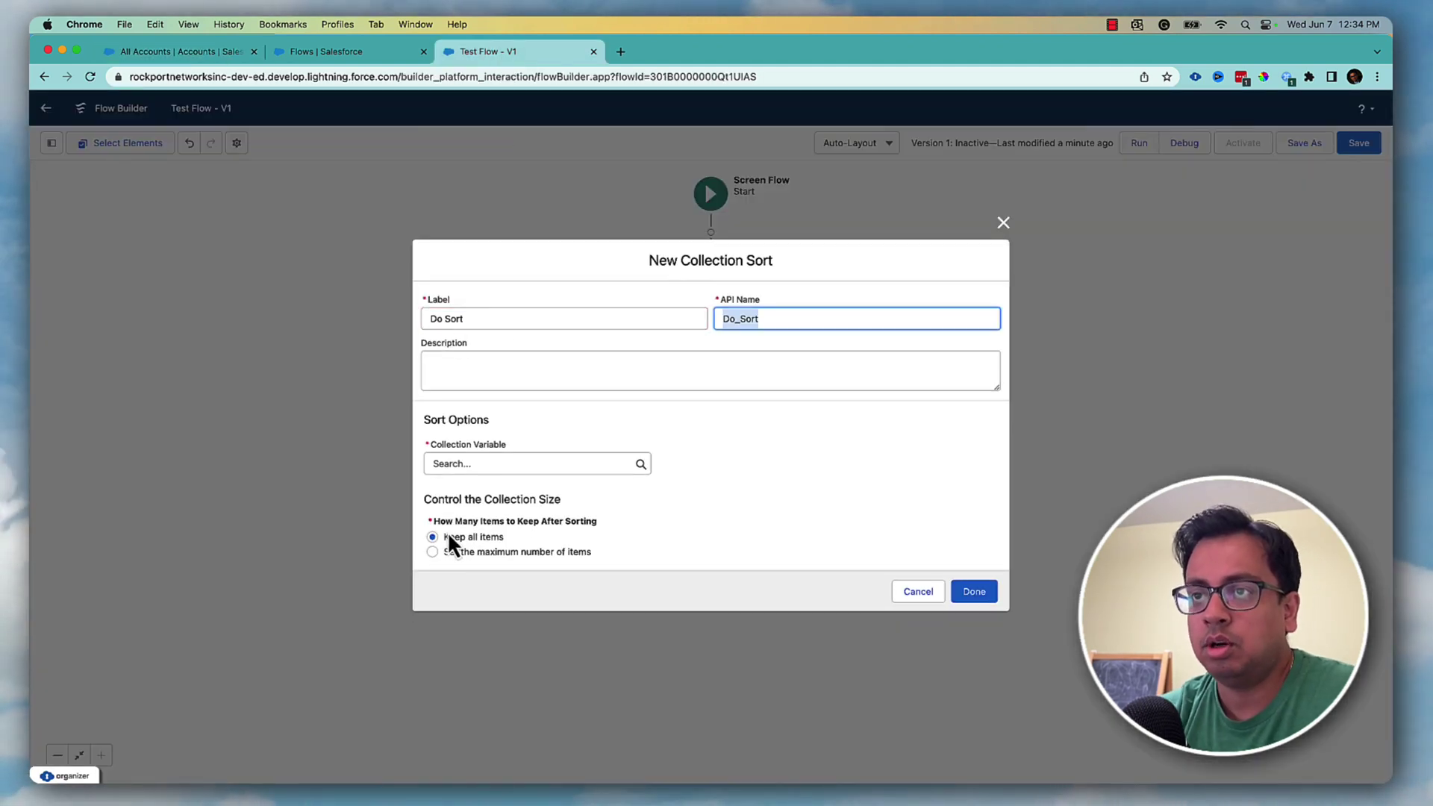
click(472, 464)
click(495, 522)
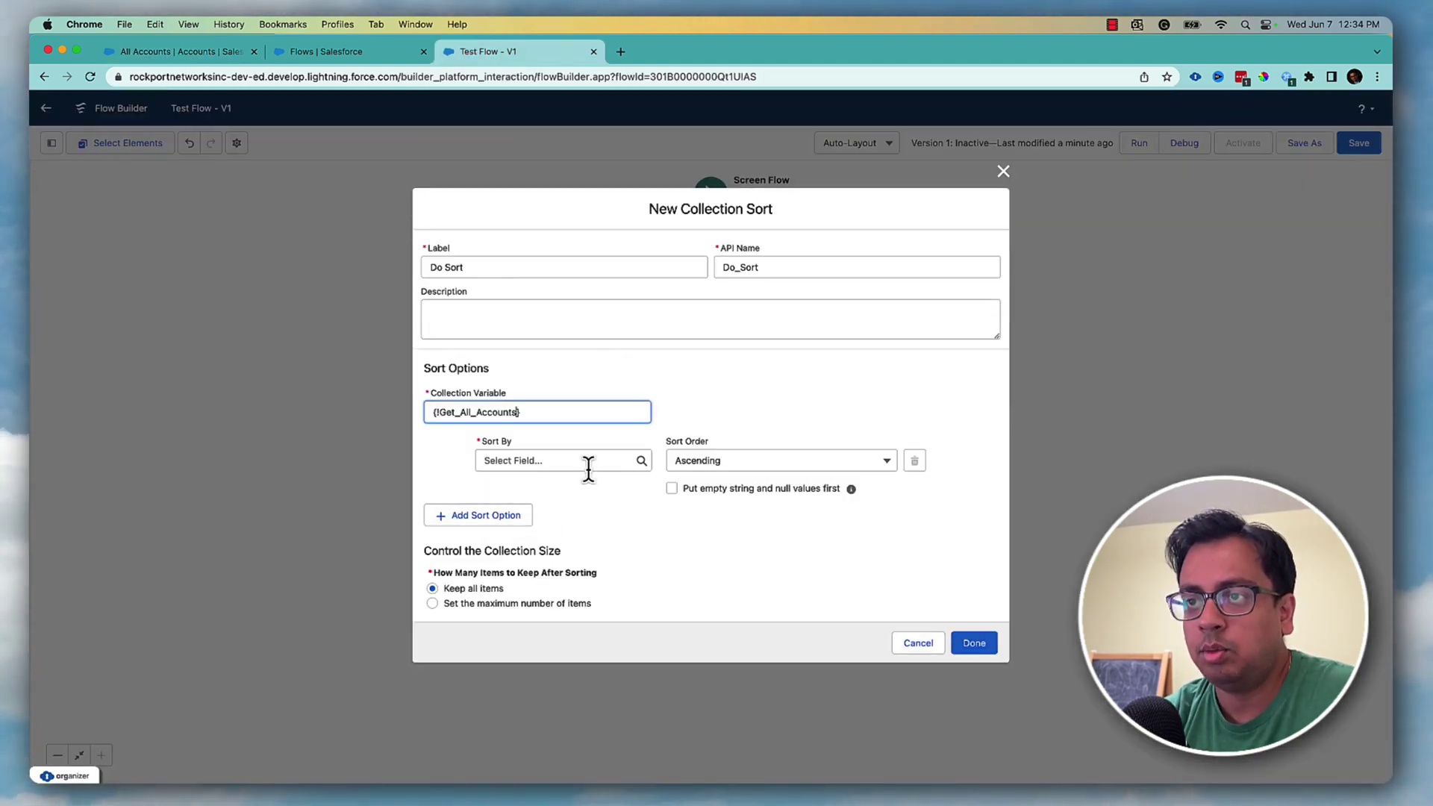
click(553, 459)
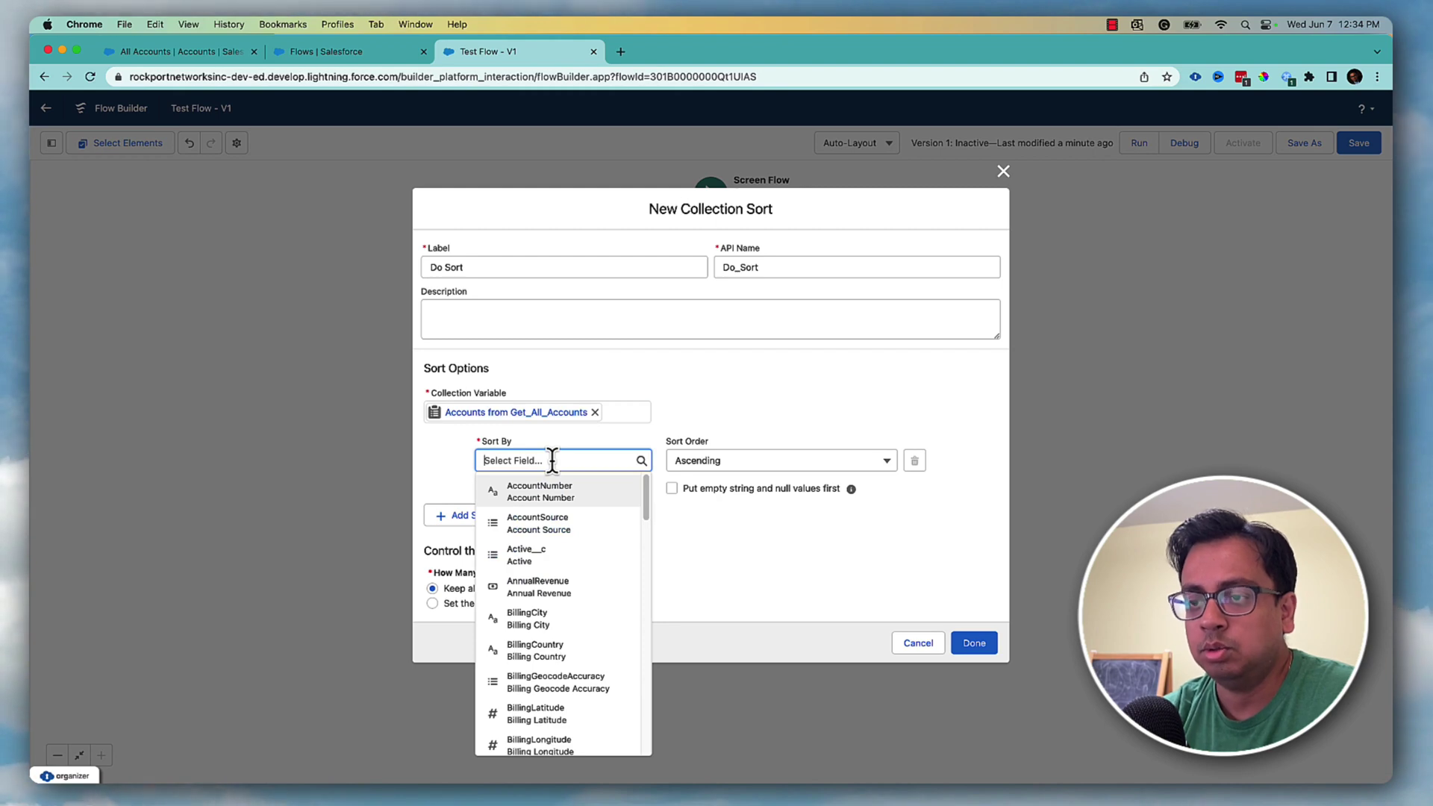
text(reve)
click(587, 496)
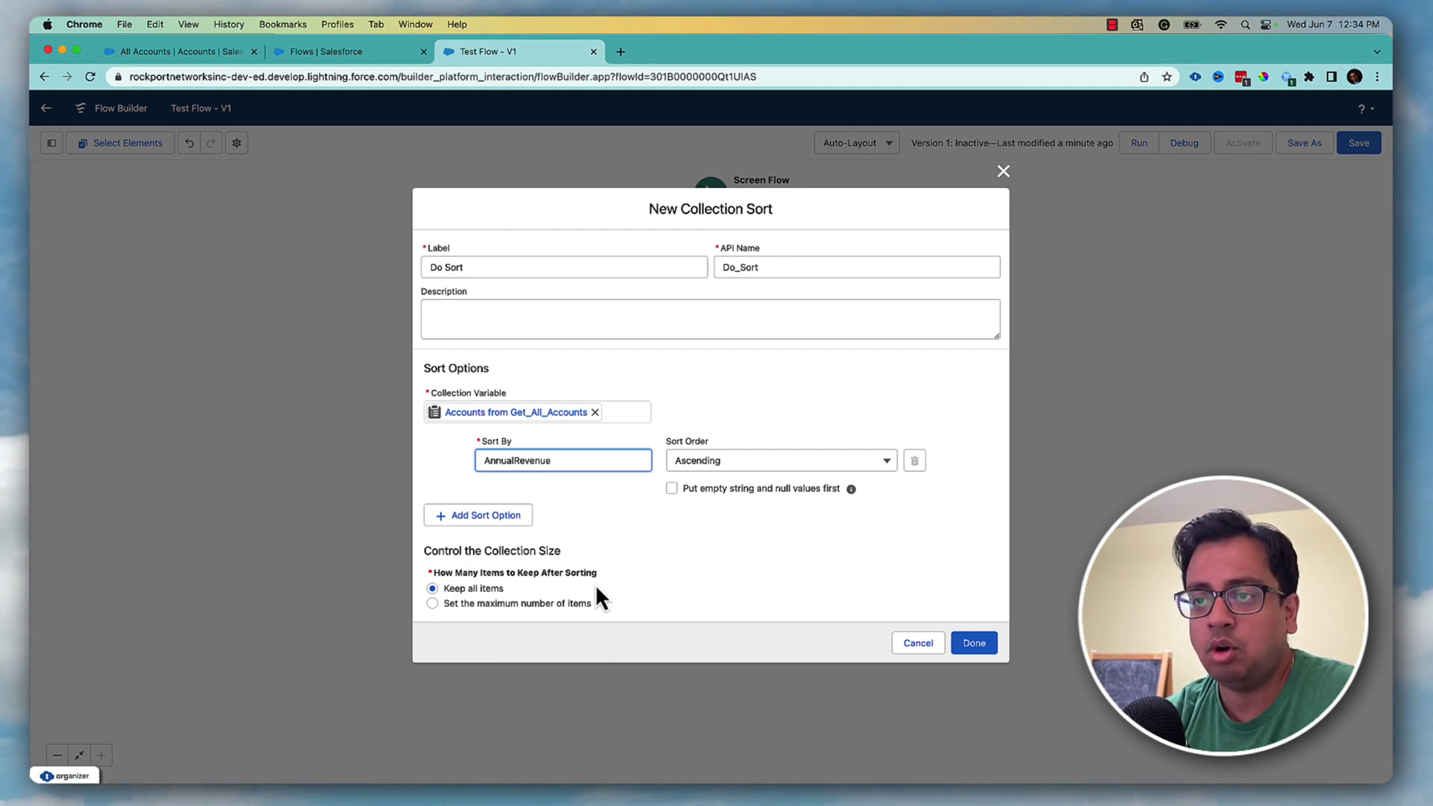
Set a maximum number of items to keep, entering 6, and compare with the Accounts revenues.
click(433, 603)
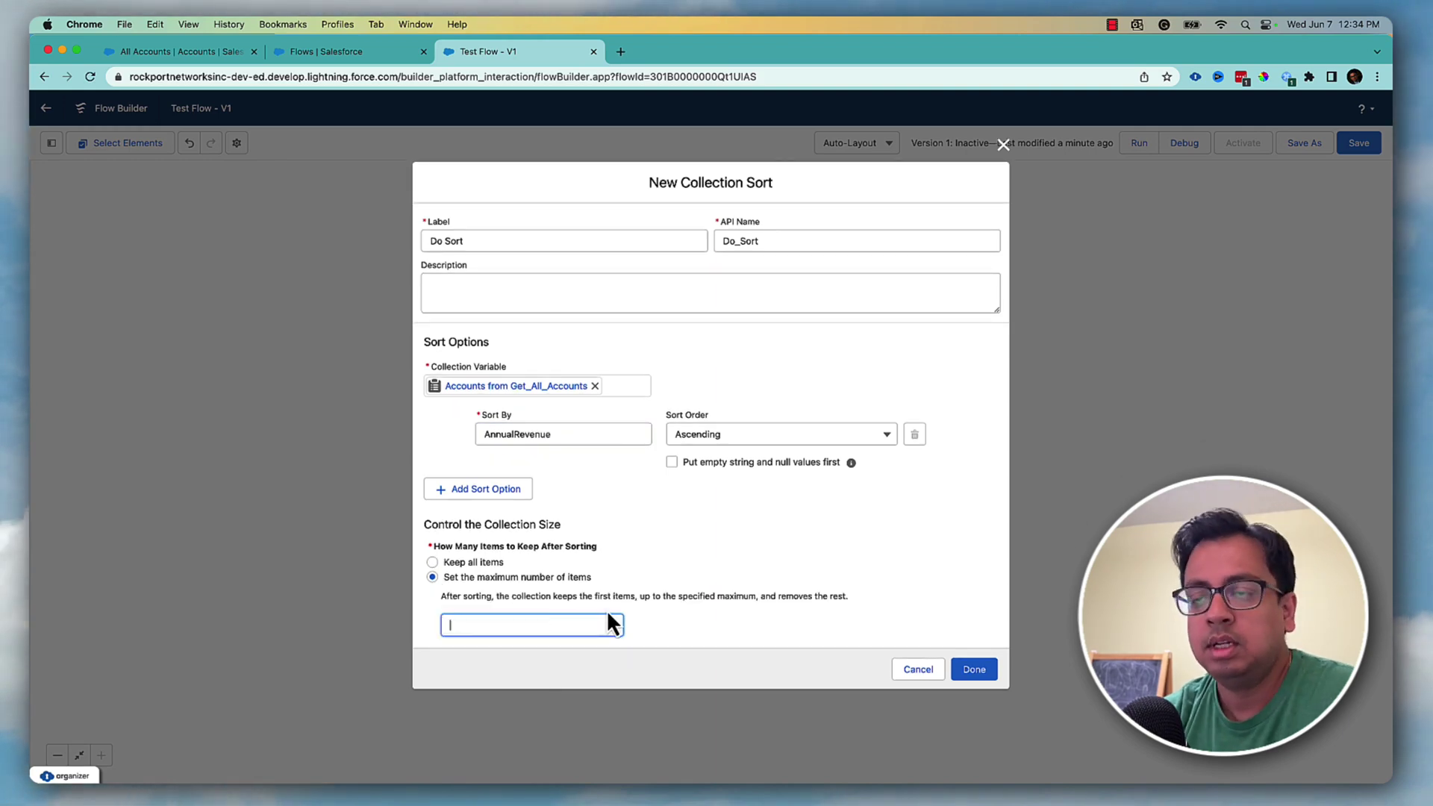
text(6)
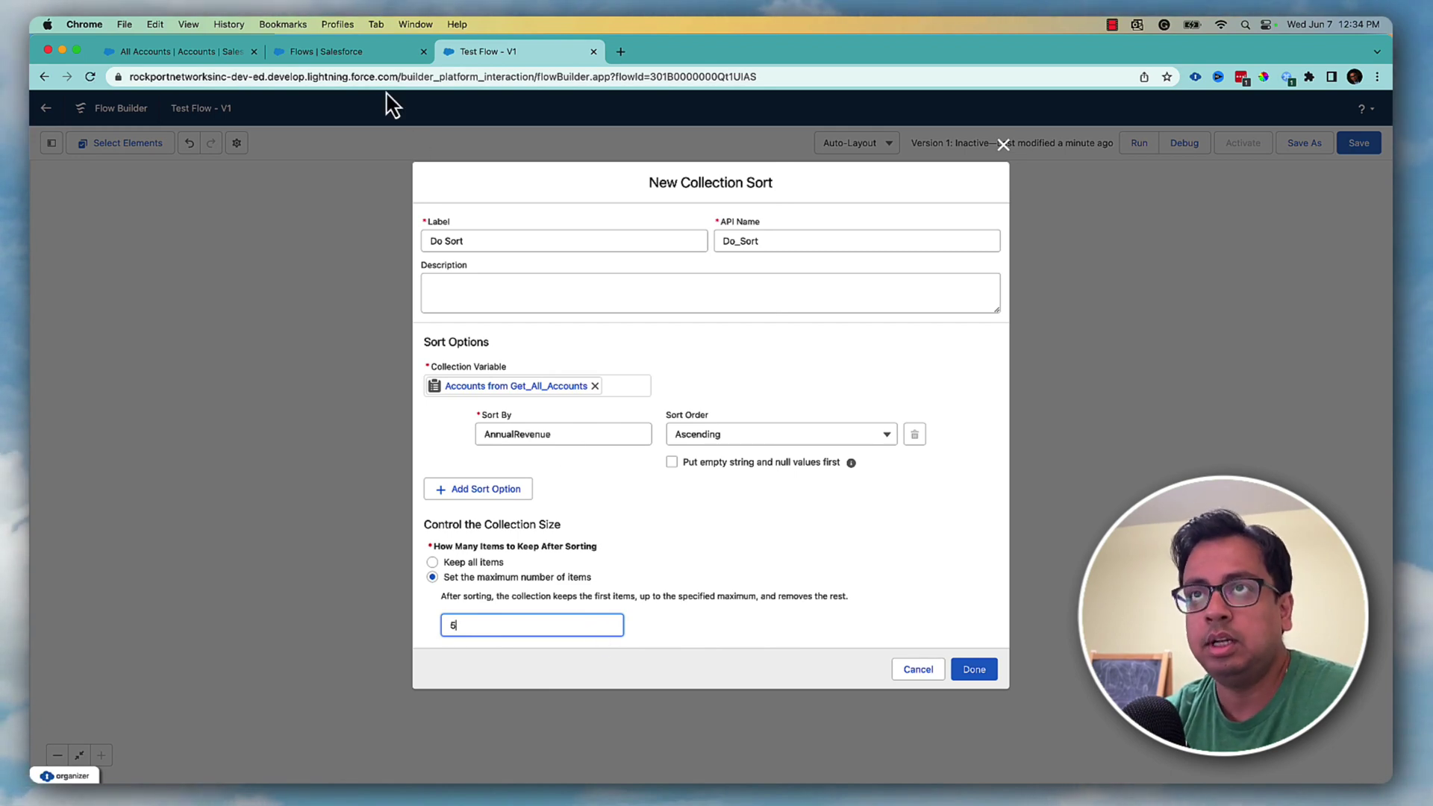
click(180, 51)
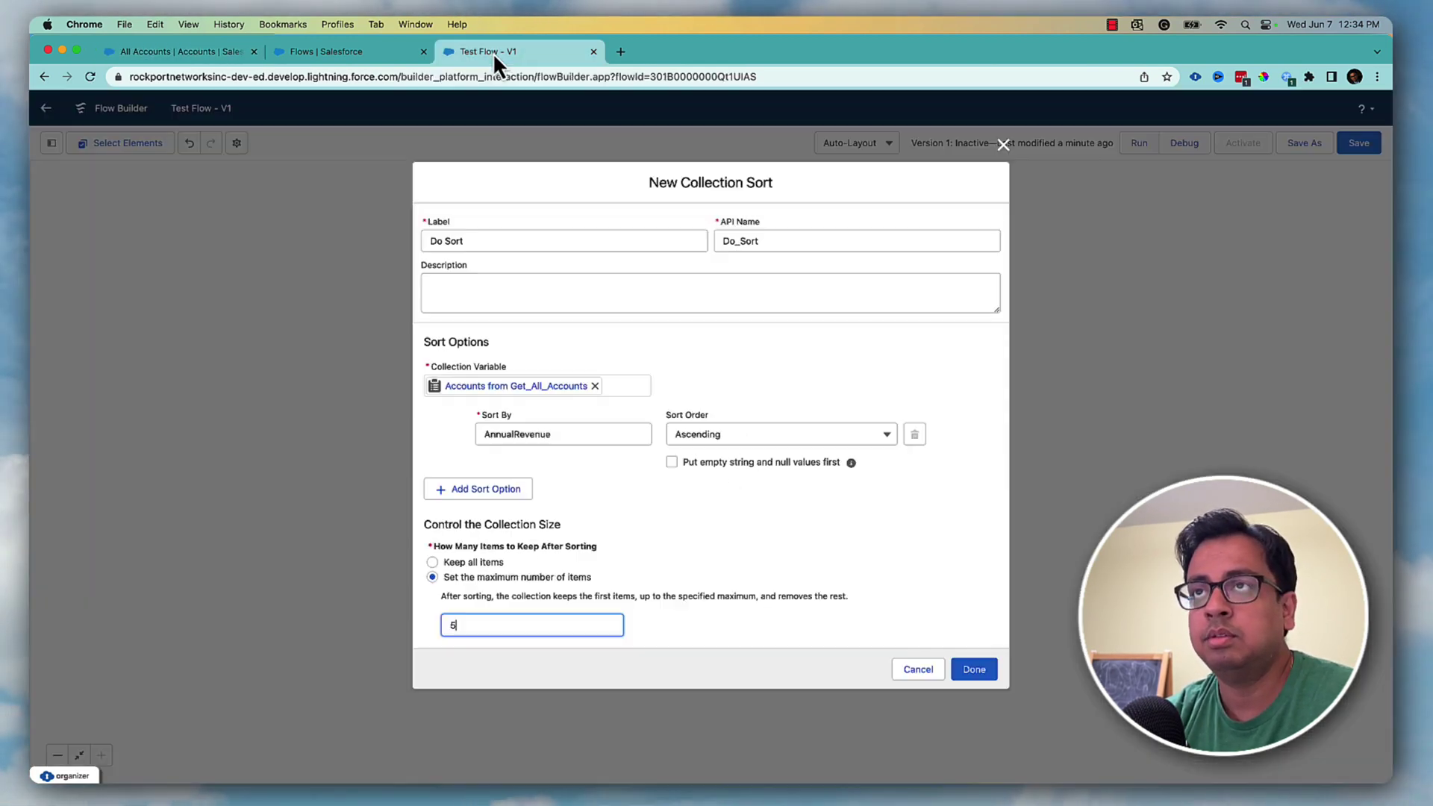
click(492, 52)
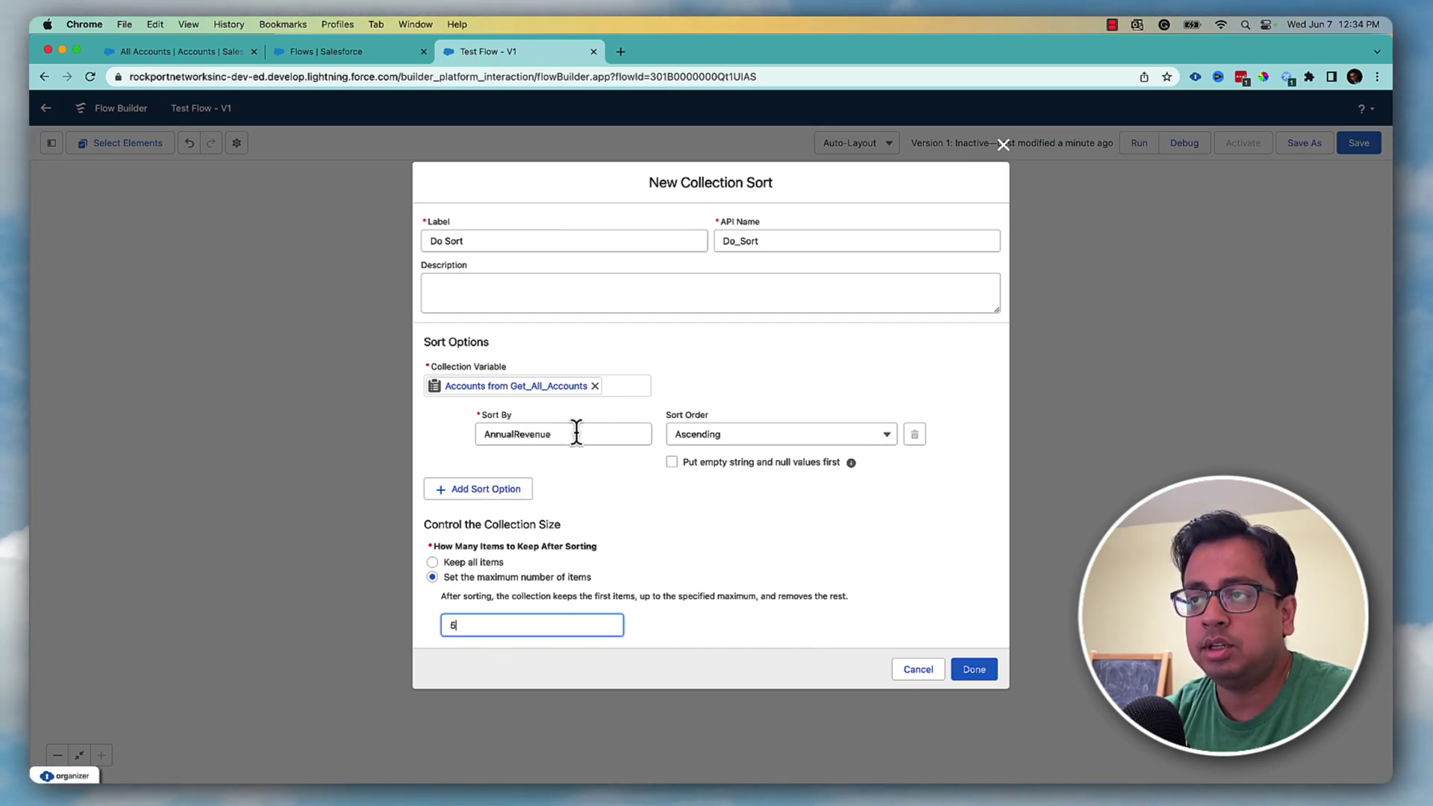
Add a second Do Sort option on the Rating field after AnnualRevenue.
click(482, 491)
click(527, 469)
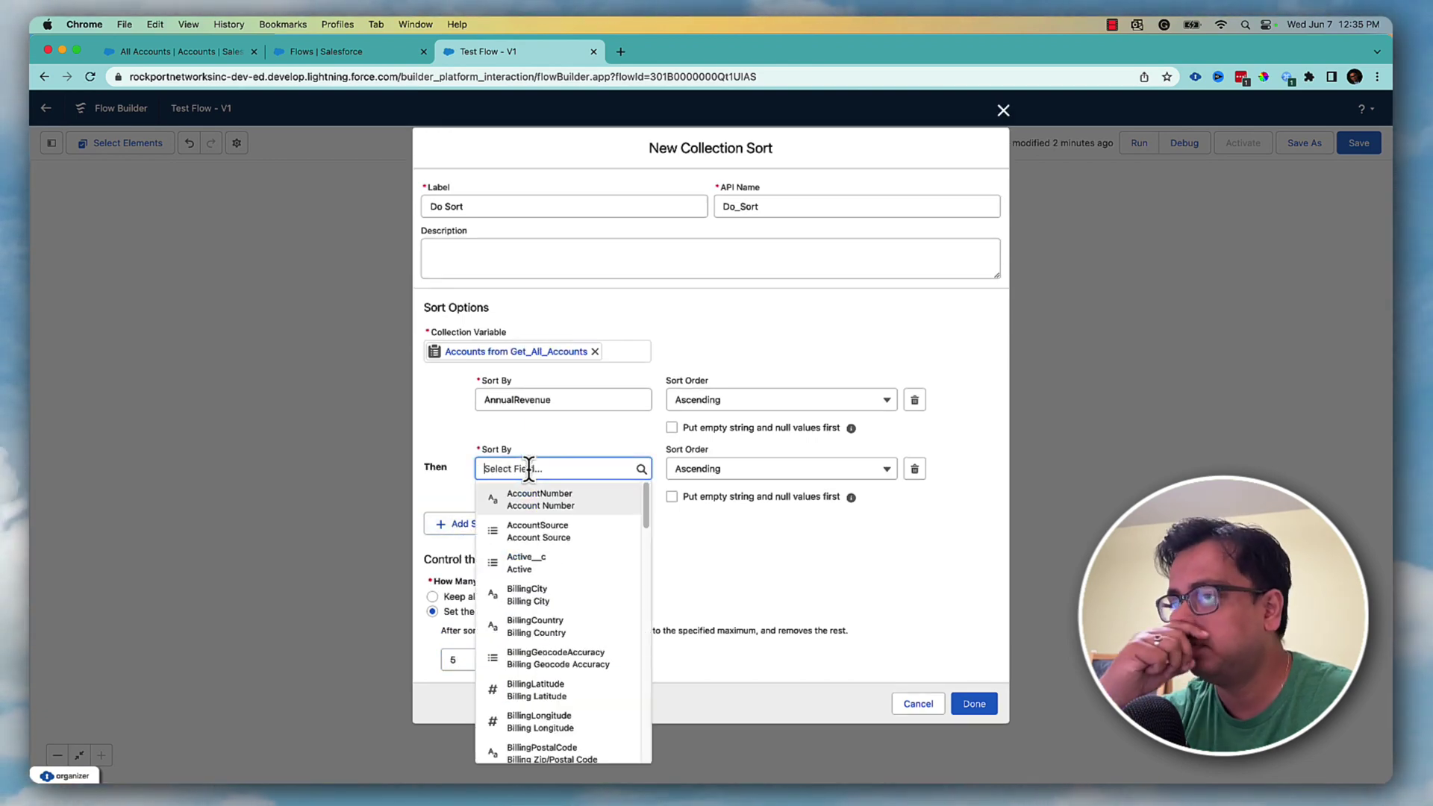
scroll(568, 552, down, 5)
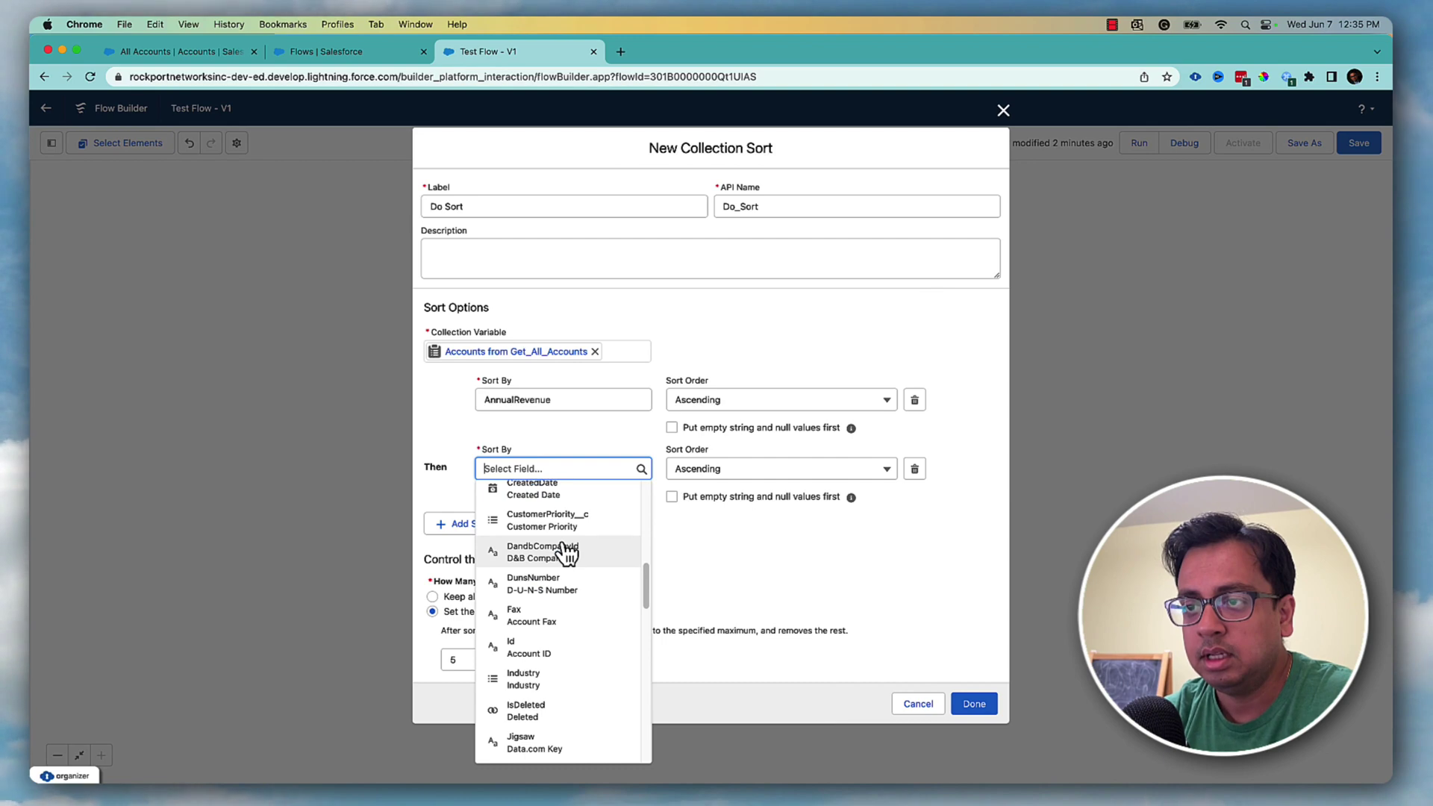
text(rat)
click(611, 494)
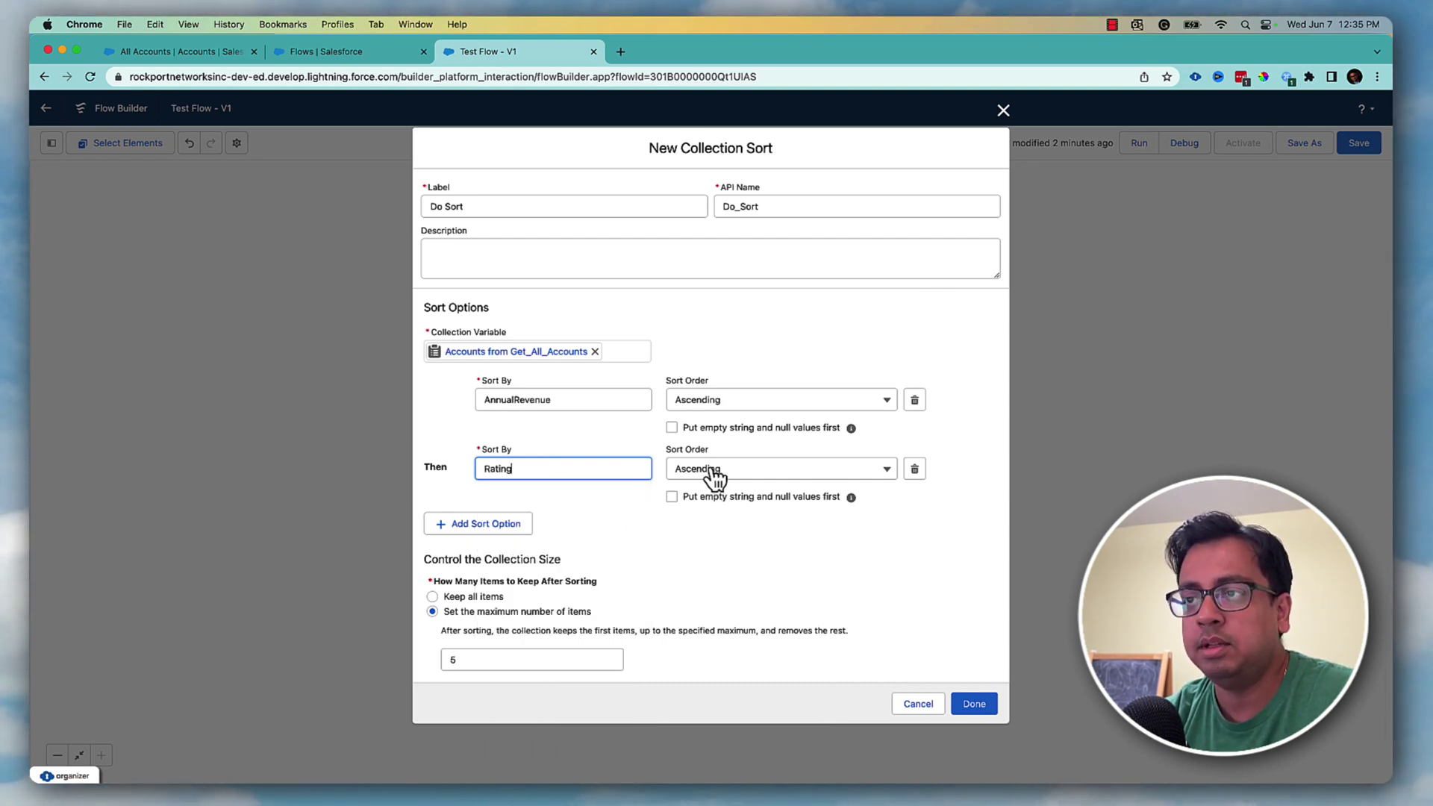
Replace Rating with CreatedDate as the secondary sort and place Do Sort on the canvas.
click(217, 52)
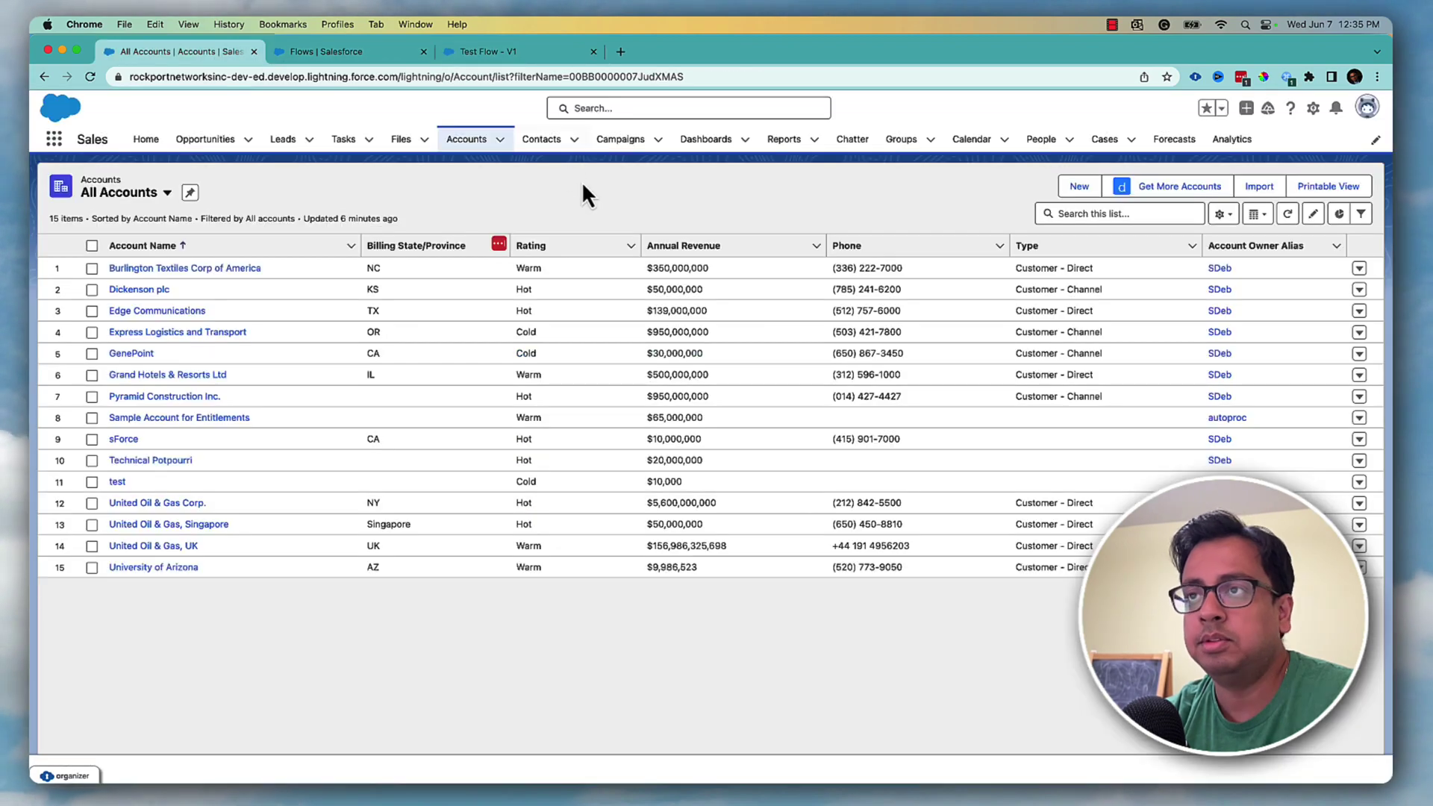
click(503, 56)
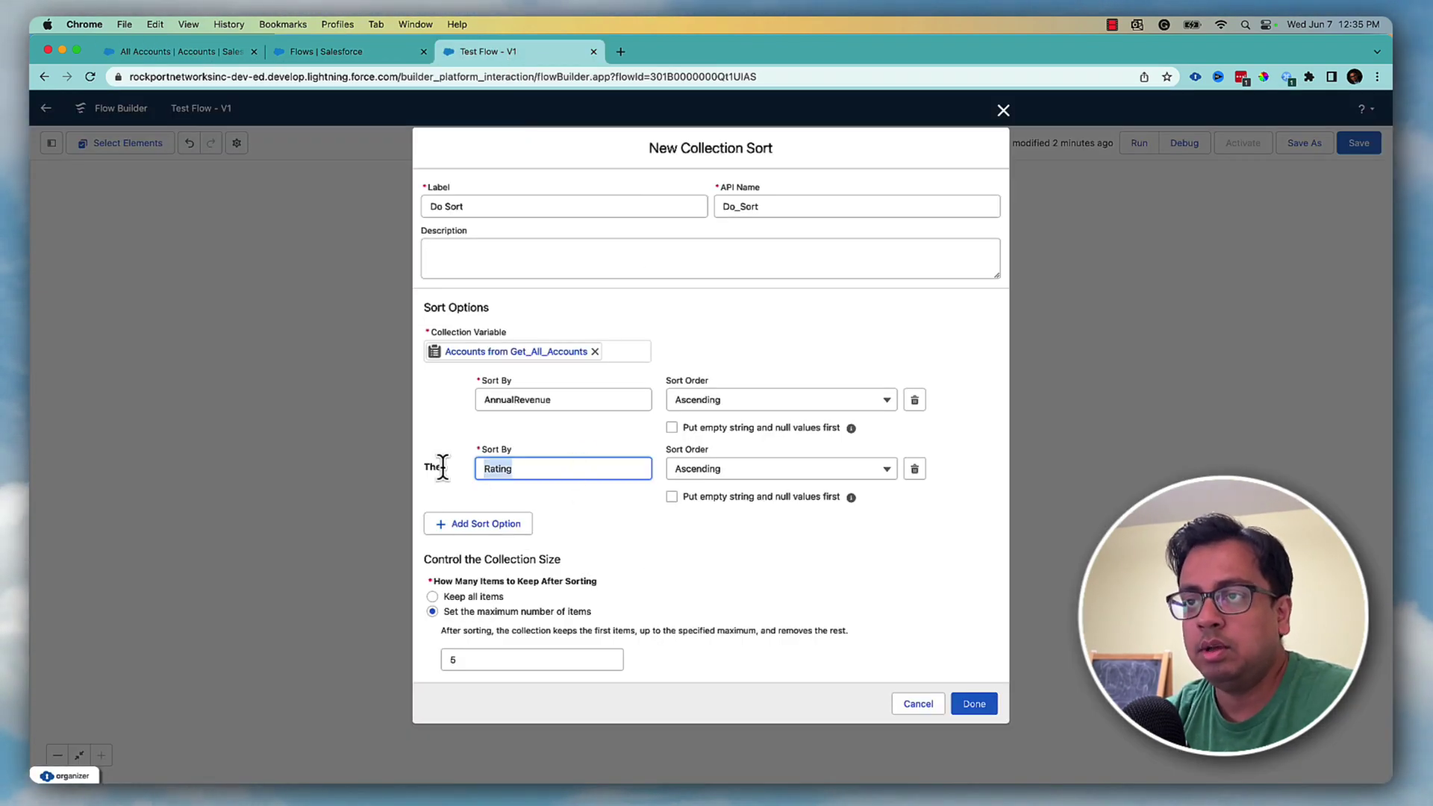
key(BackSpace)
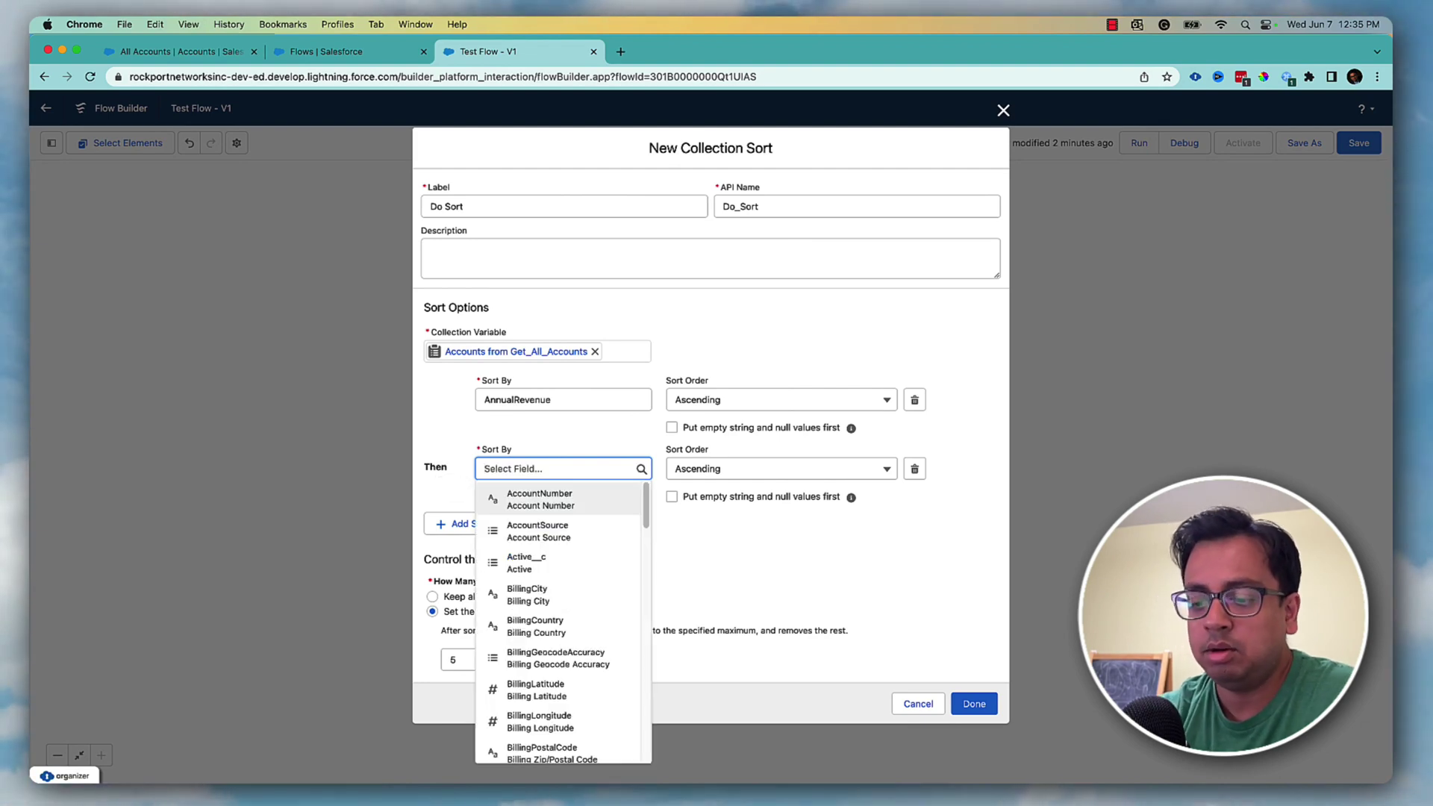
text(create)
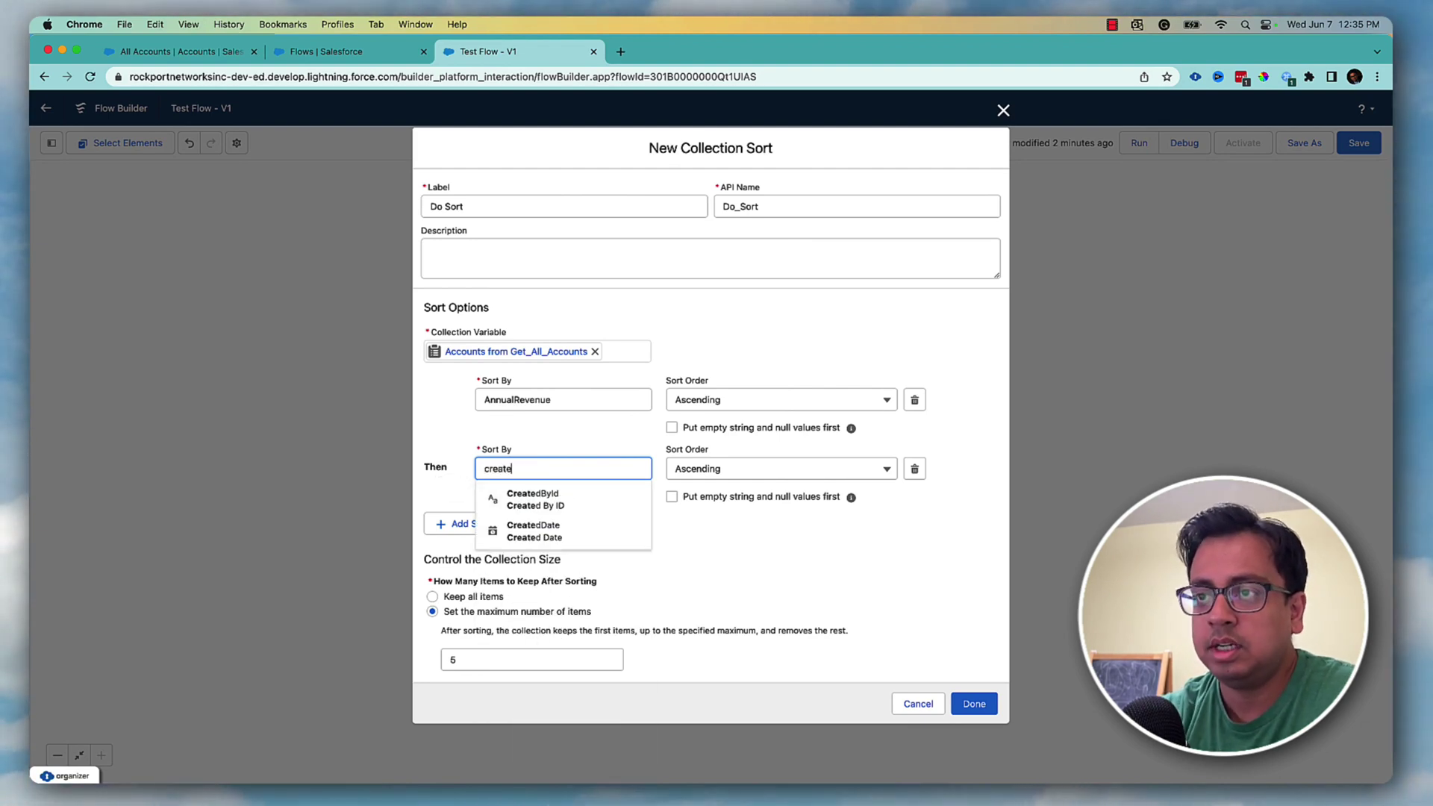
click(534, 532)
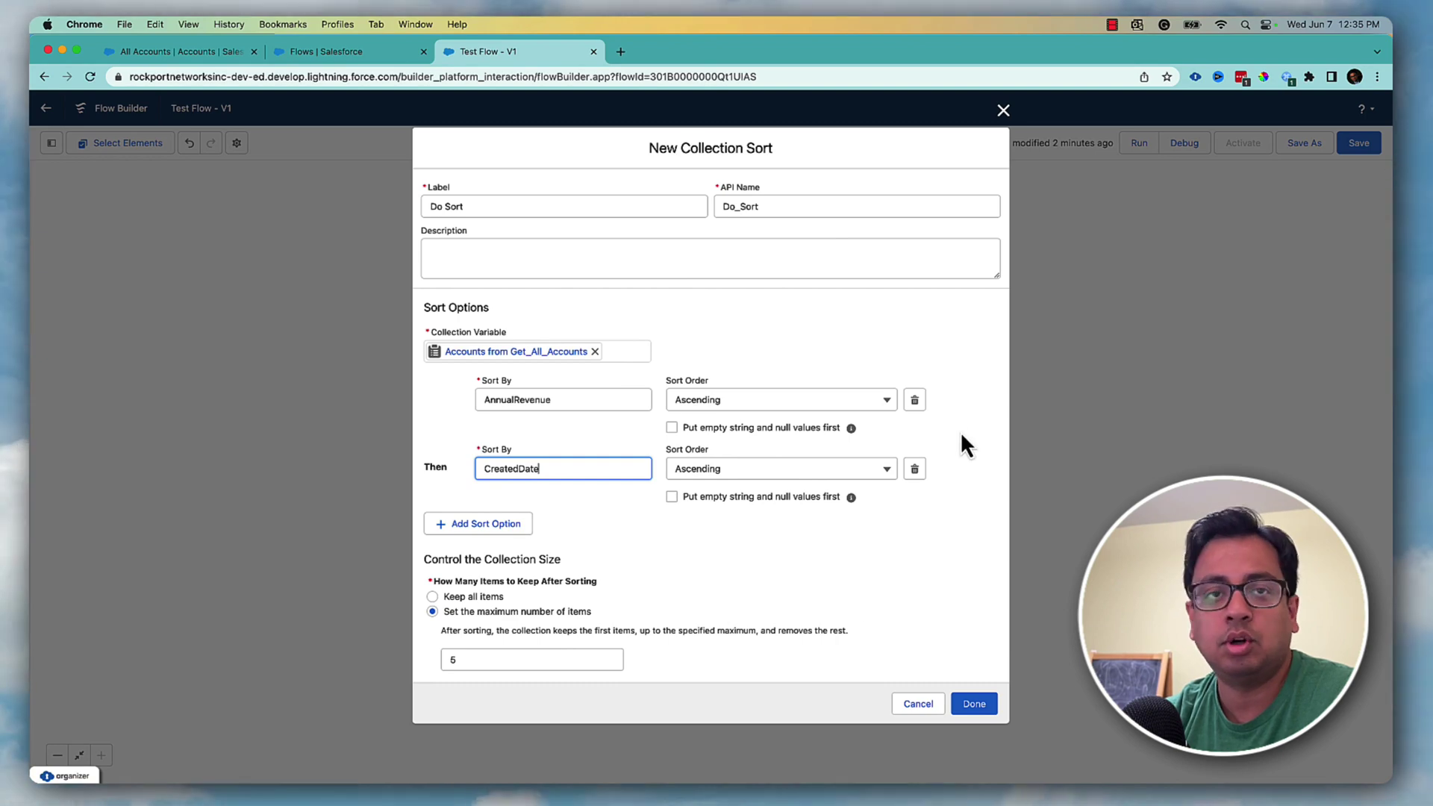
click(982, 703)
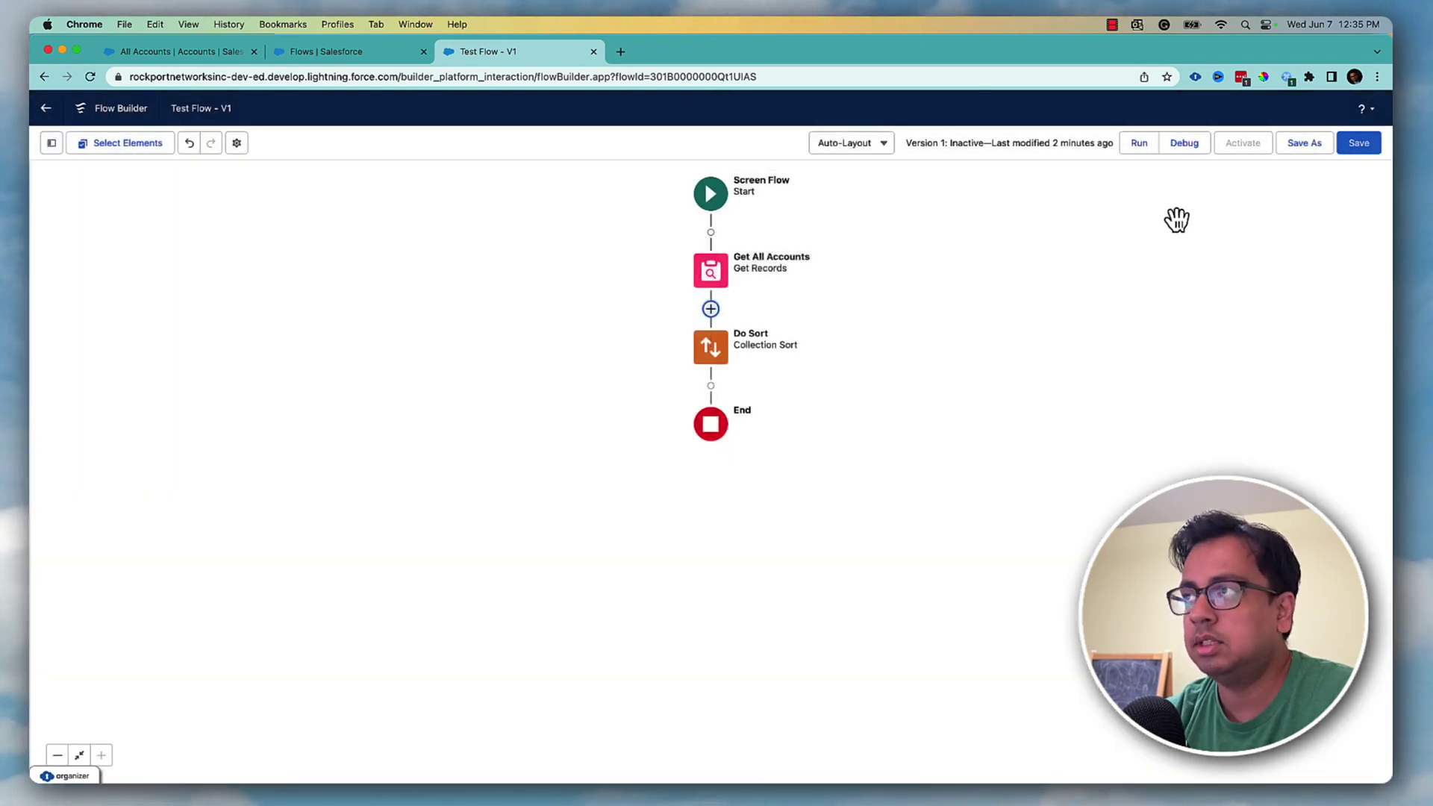
Save the flow and run a debug, showing Do Sort cutting 15 accounts down to 5.
click(1350, 145)
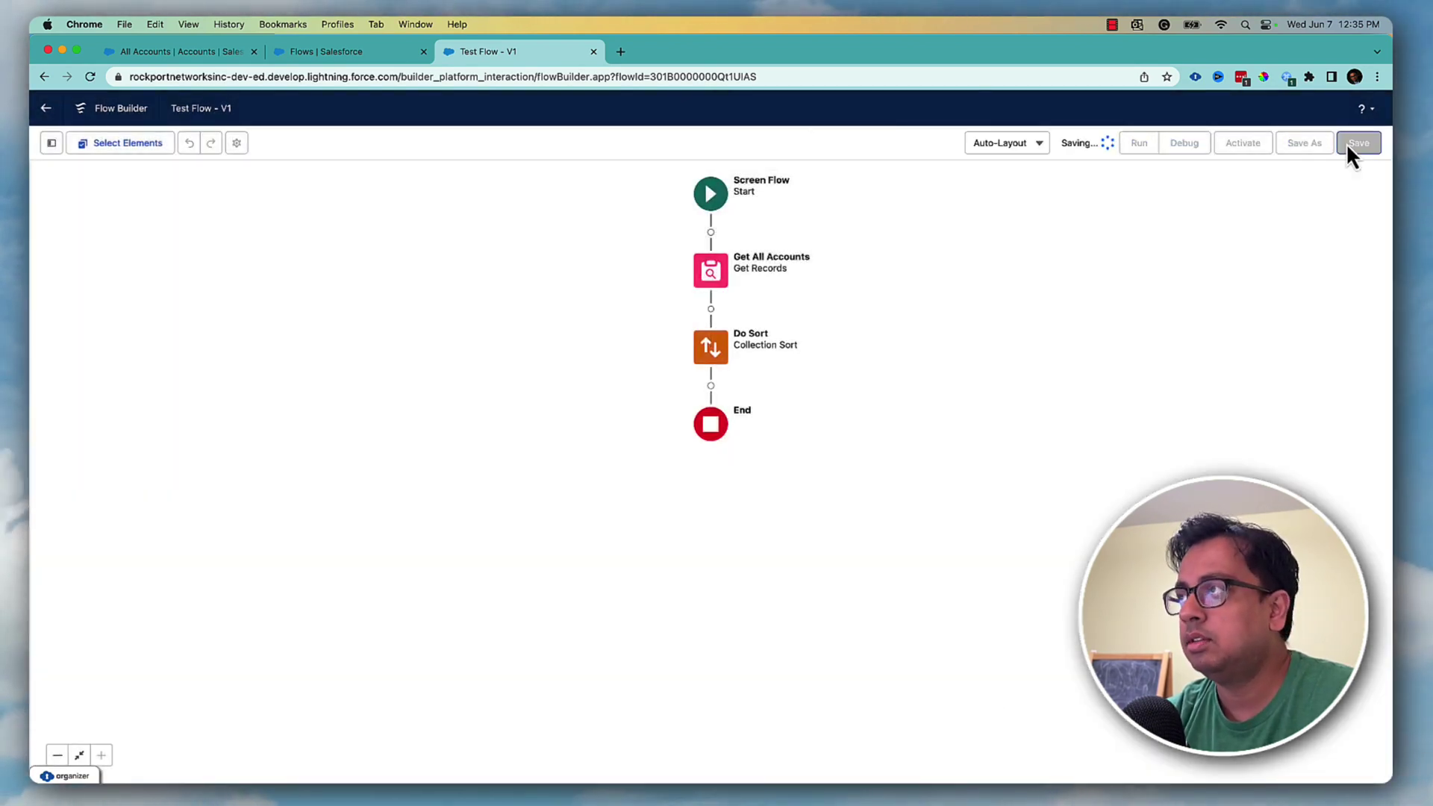
click(1188, 145)
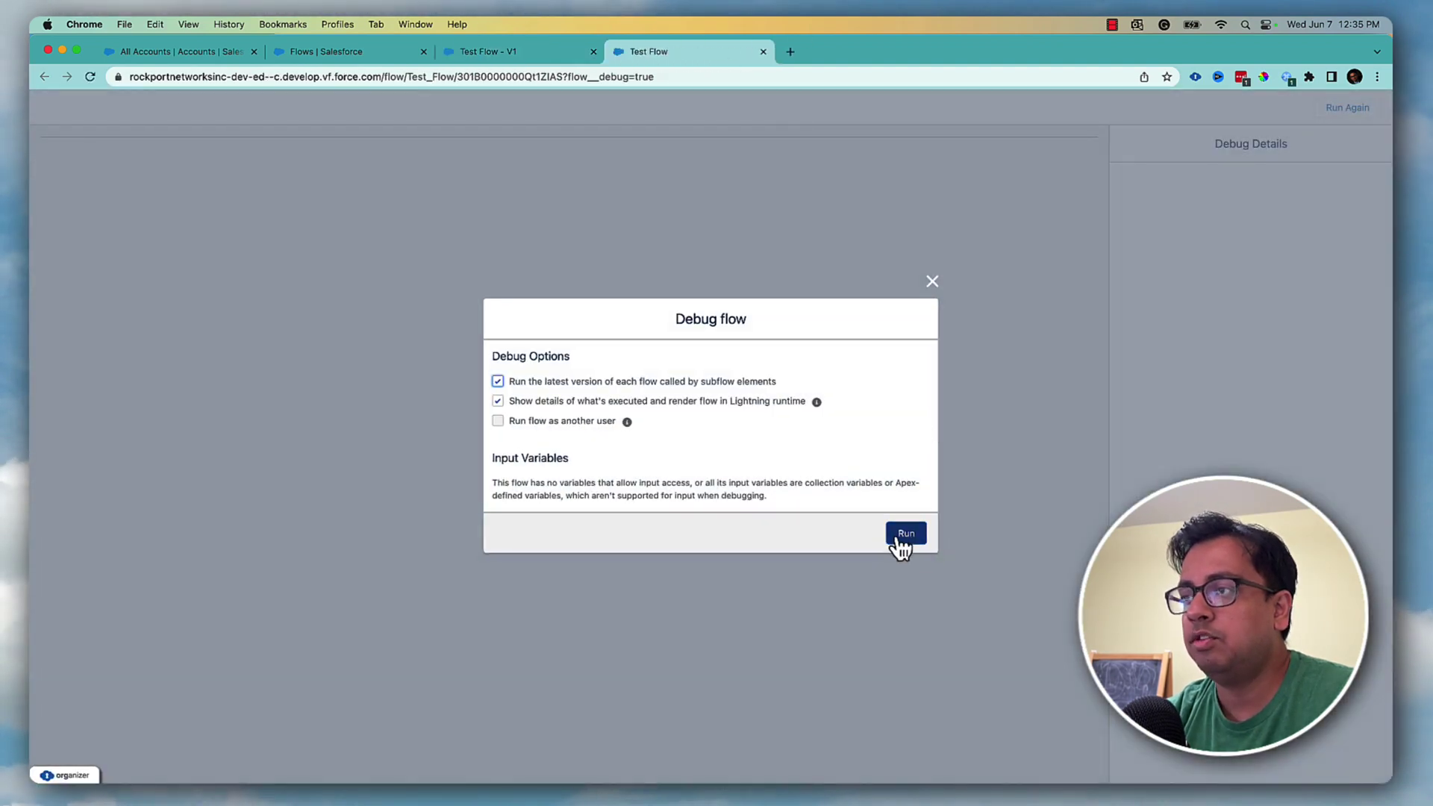
click(904, 535)
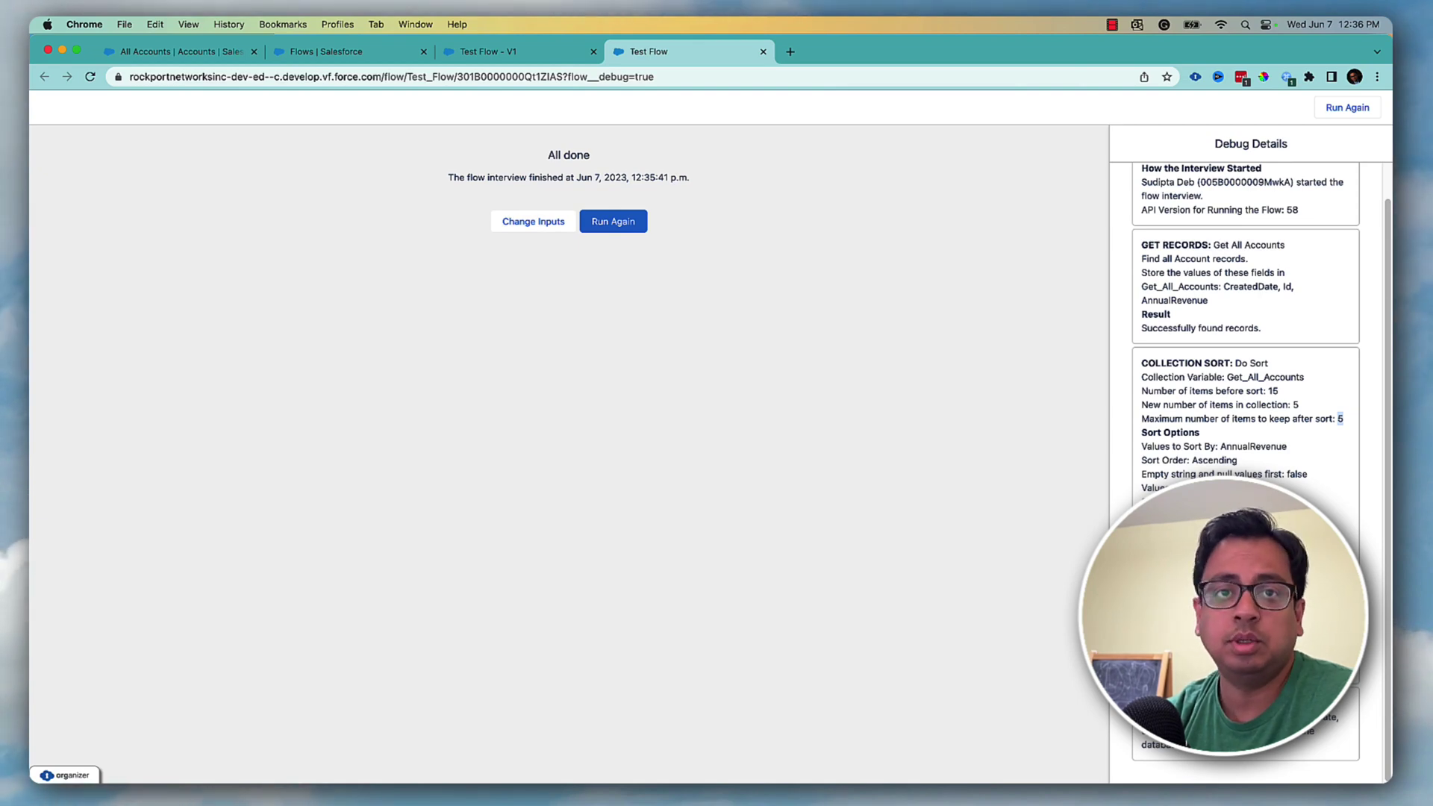
Set both the AnnualRevenue and CreatedDate sort orders in Do Sort to Descending.
click(763, 51)
double_click(728, 352)
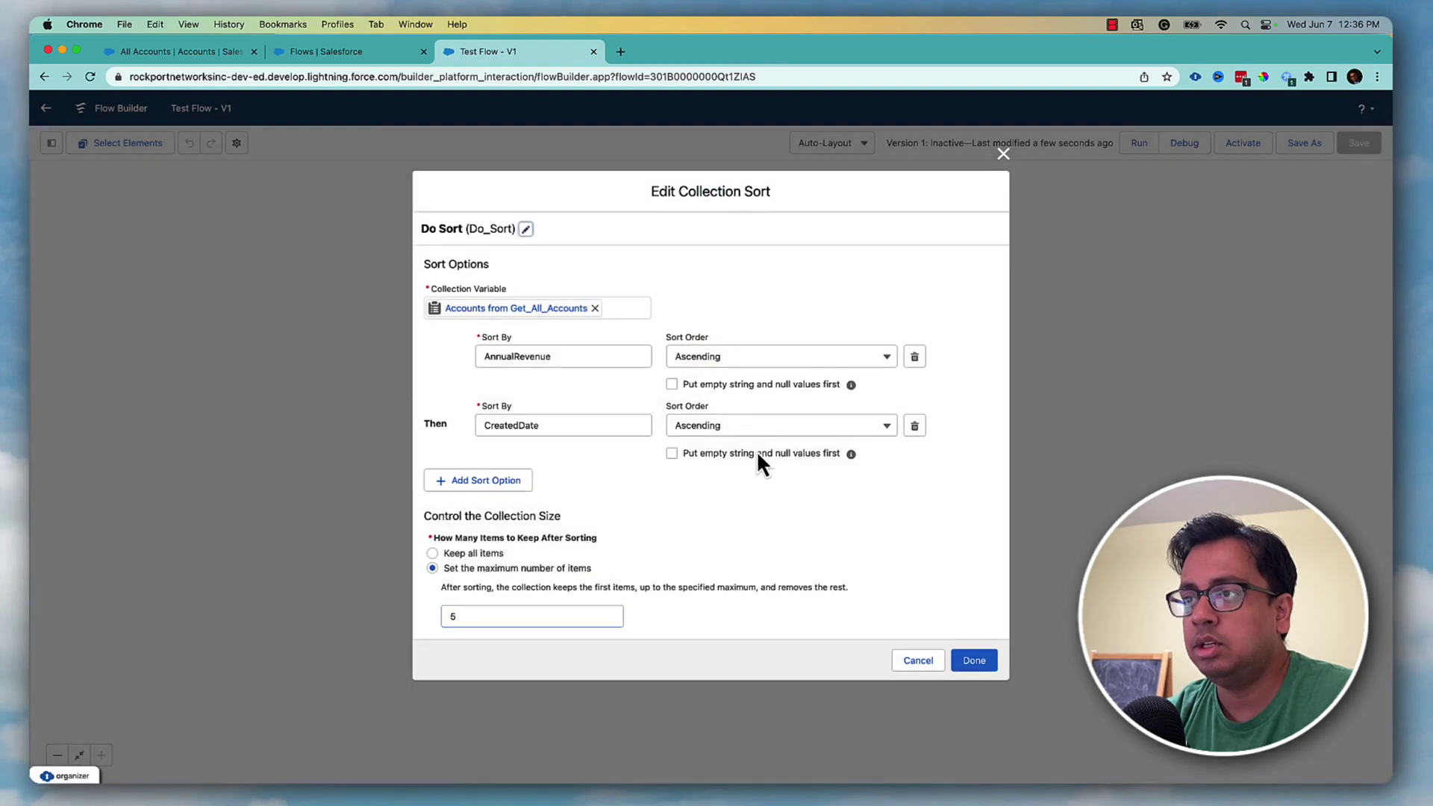
click(868, 365)
click(752, 409)
click(752, 429)
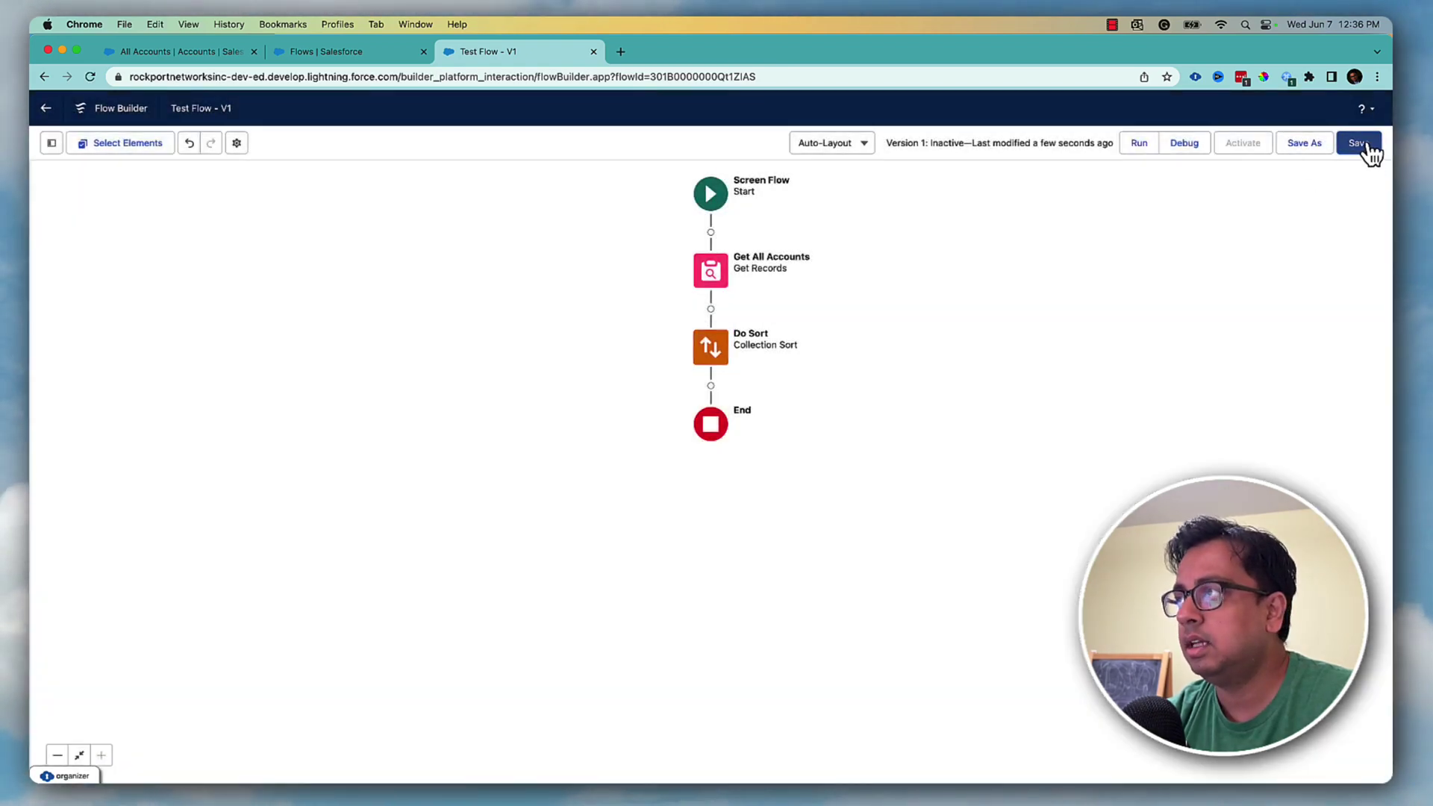
Save the flow and rerun the debug, showing Sort Order: Descending.
click(1360, 142)
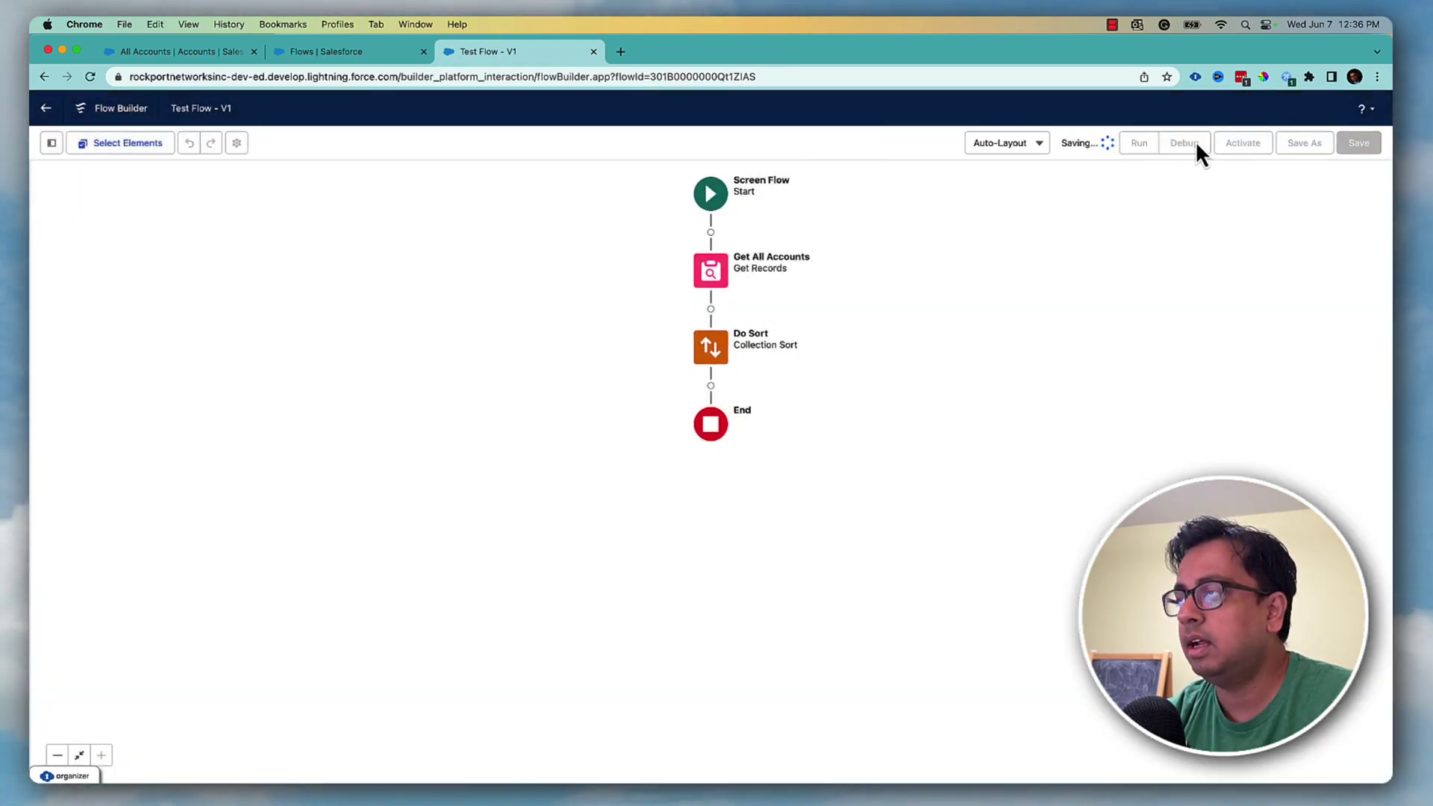
click(1190, 145)
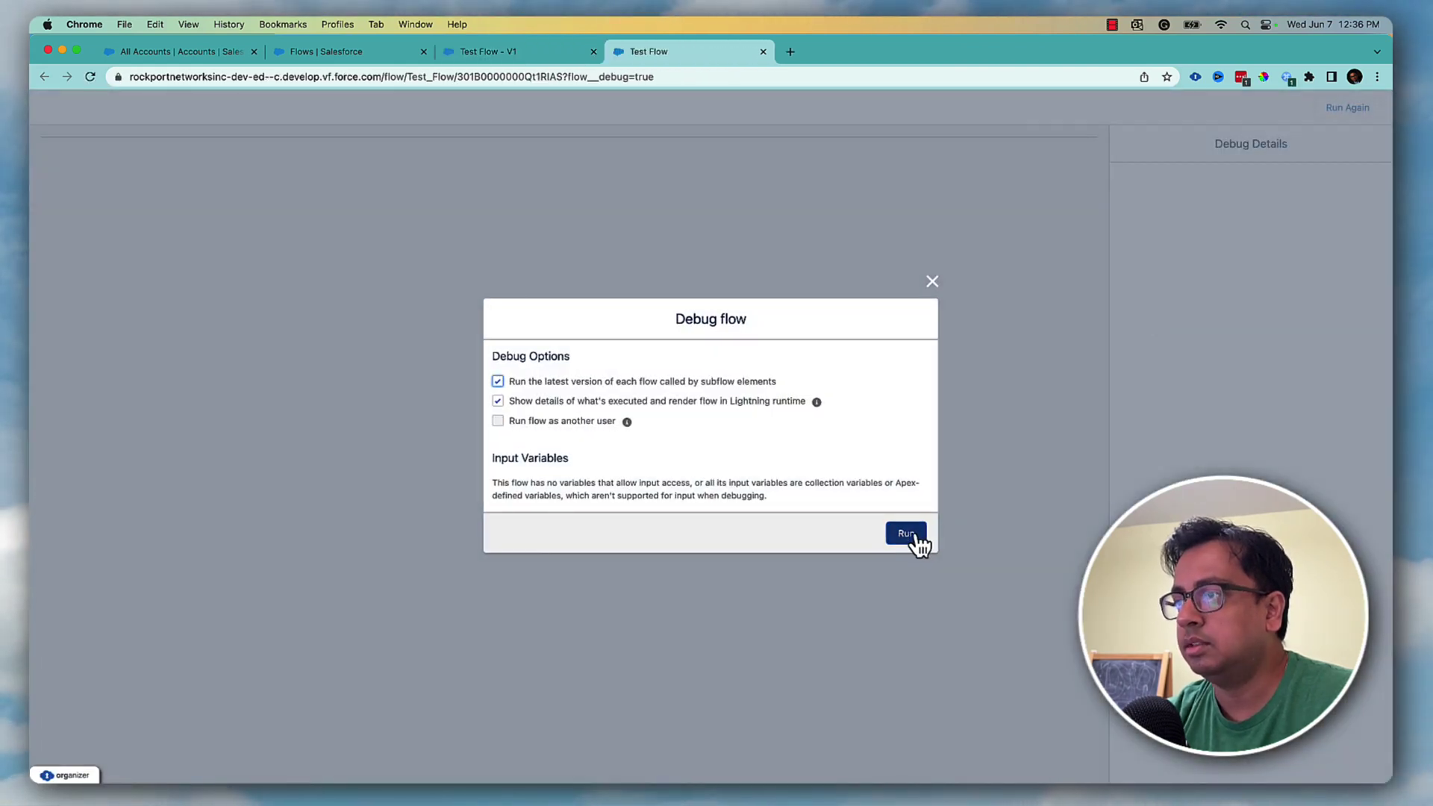
click(912, 534)
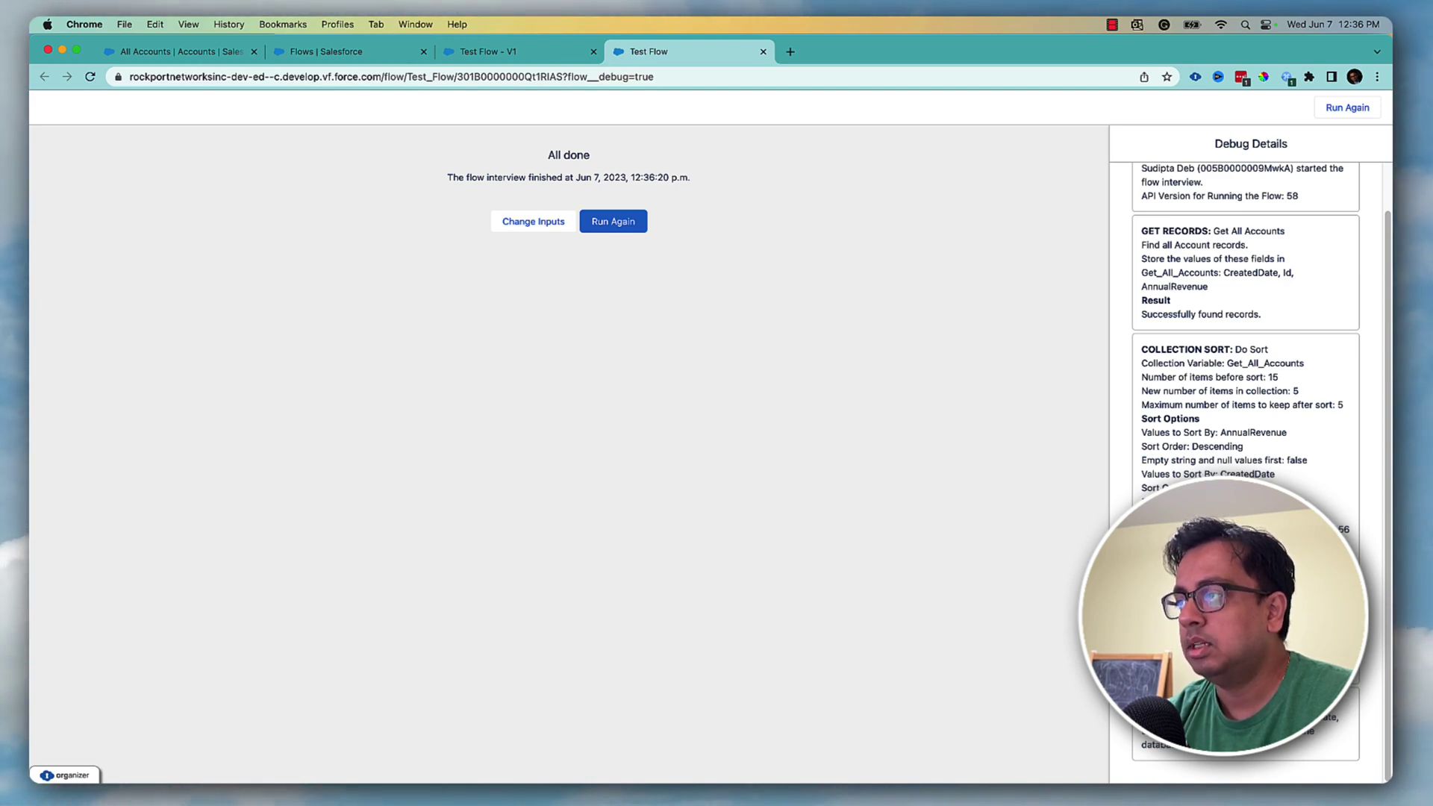
click(491, 52)
Delete the CreatedDate sort row so Do Sort orders only by AnnualRevenue descending.
click(762, 52)
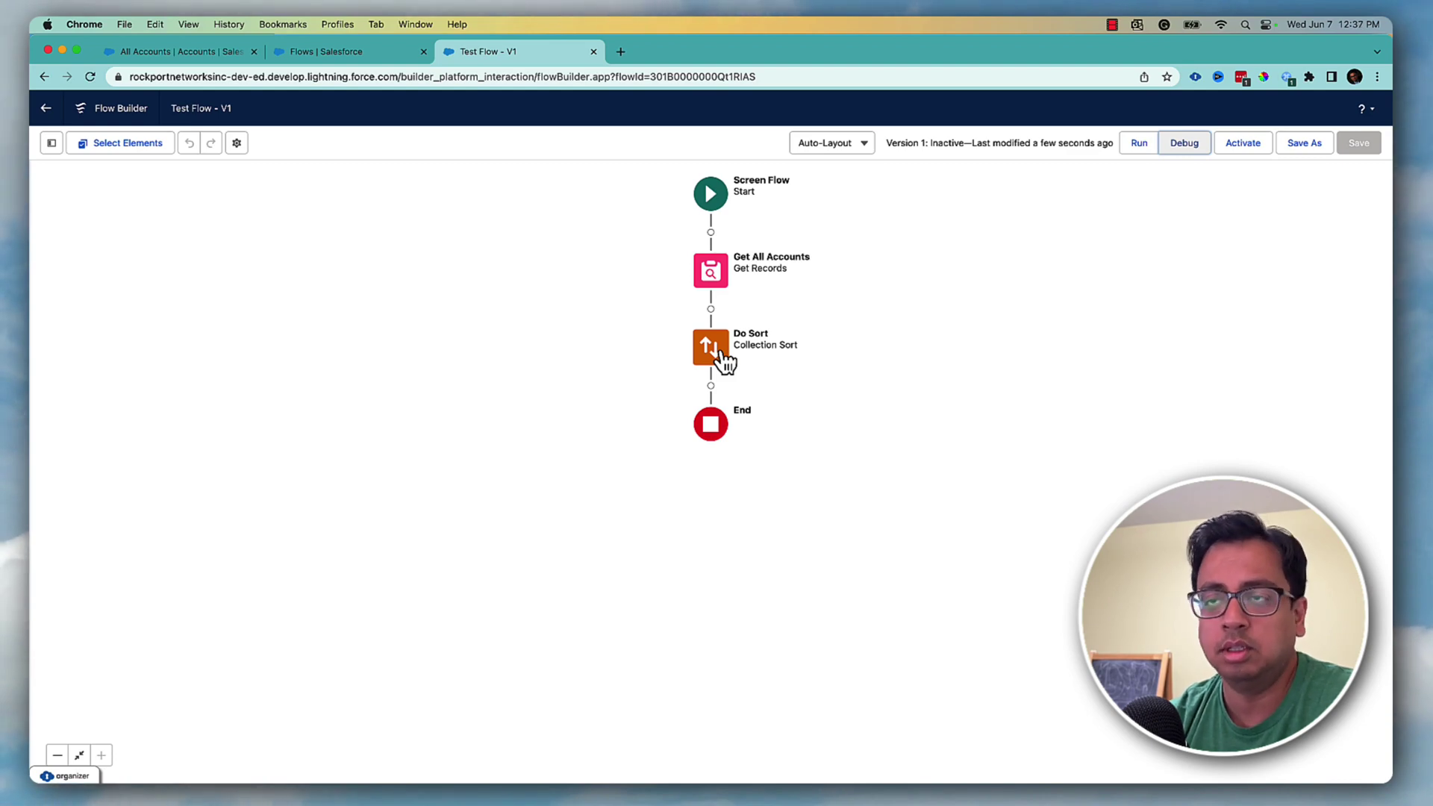
double_click(718, 354)
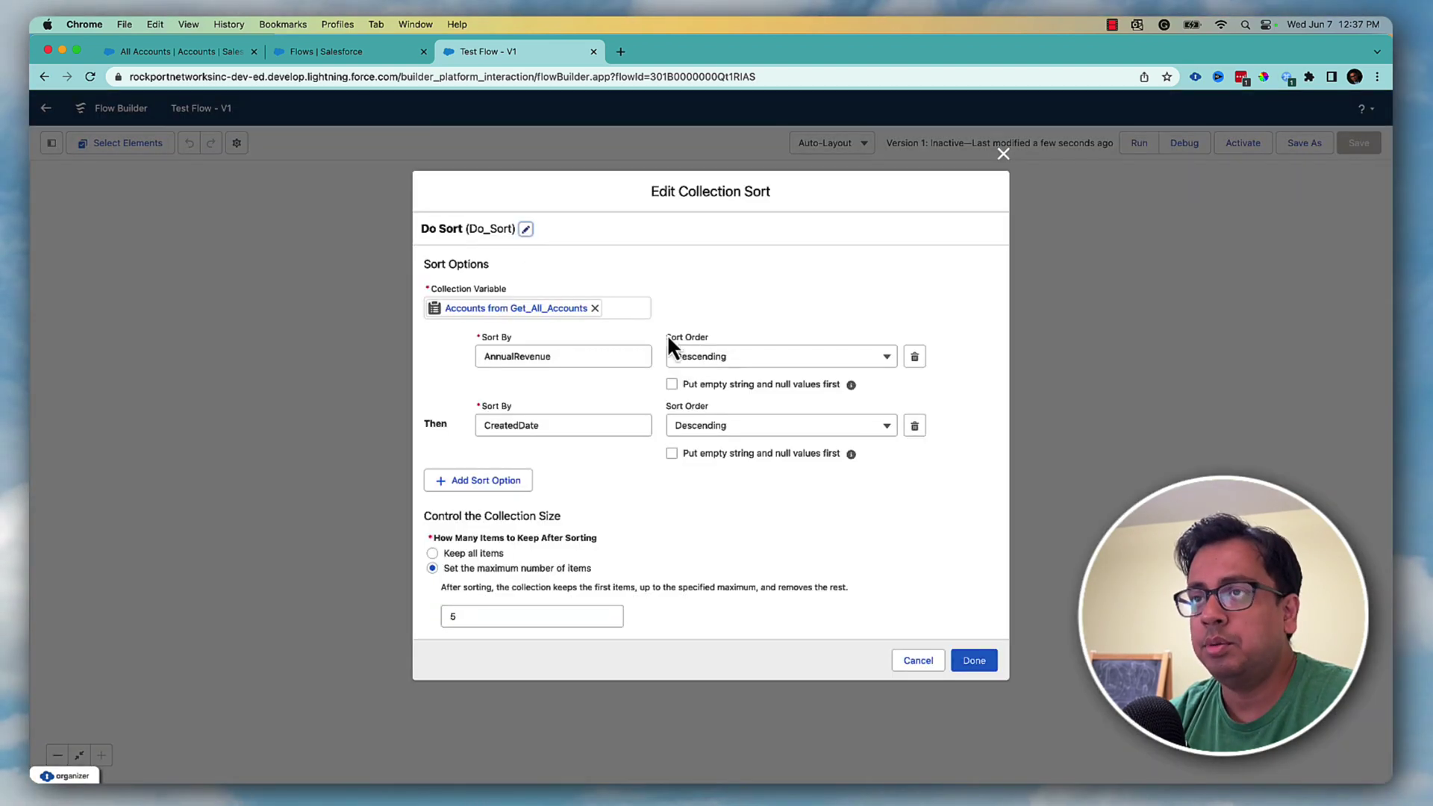
click(915, 427)
click(973, 626)
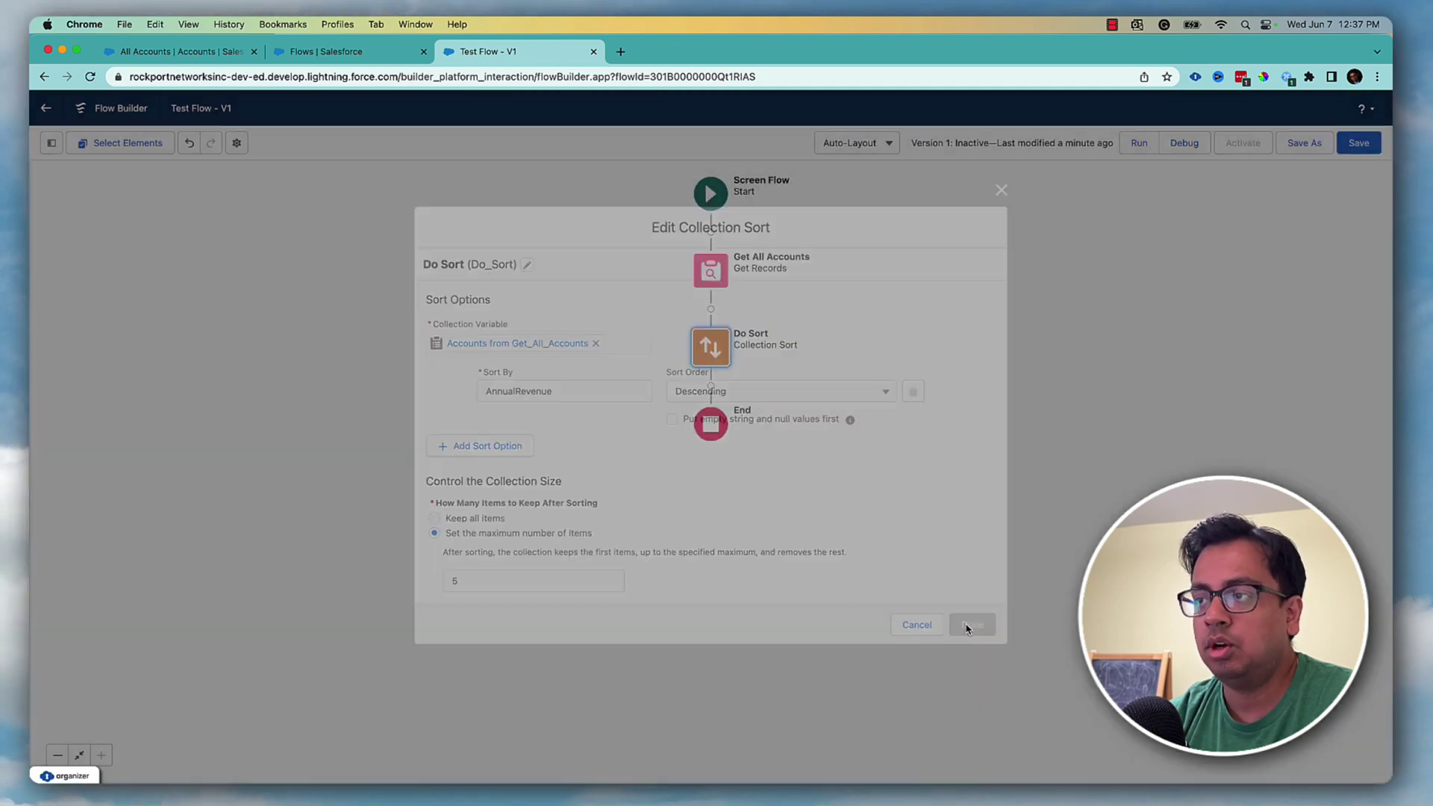
double_click(723, 357)
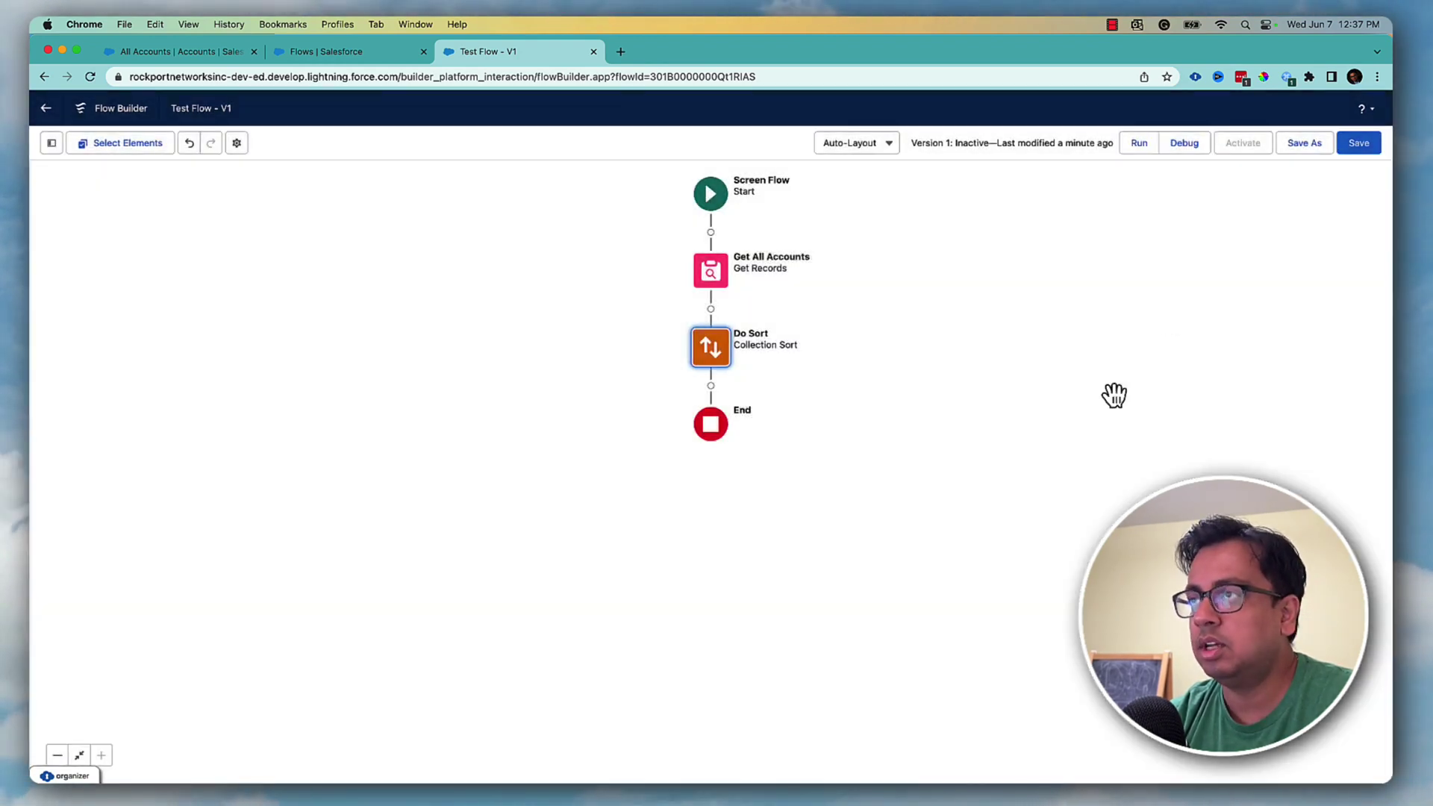
Save the flow and run another debug, which keeps 5 of 15 accounts.
click(1343, 144)
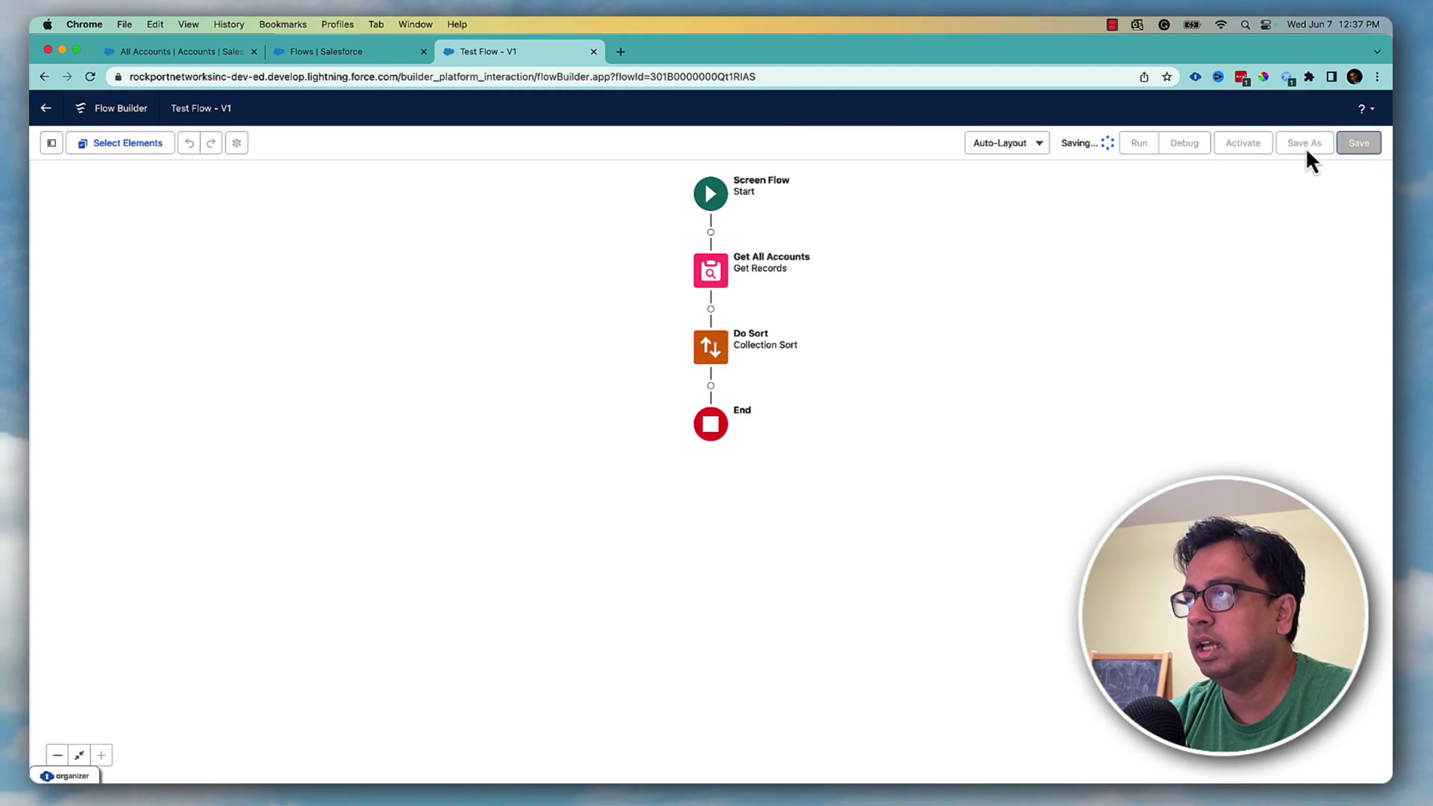
click(1191, 146)
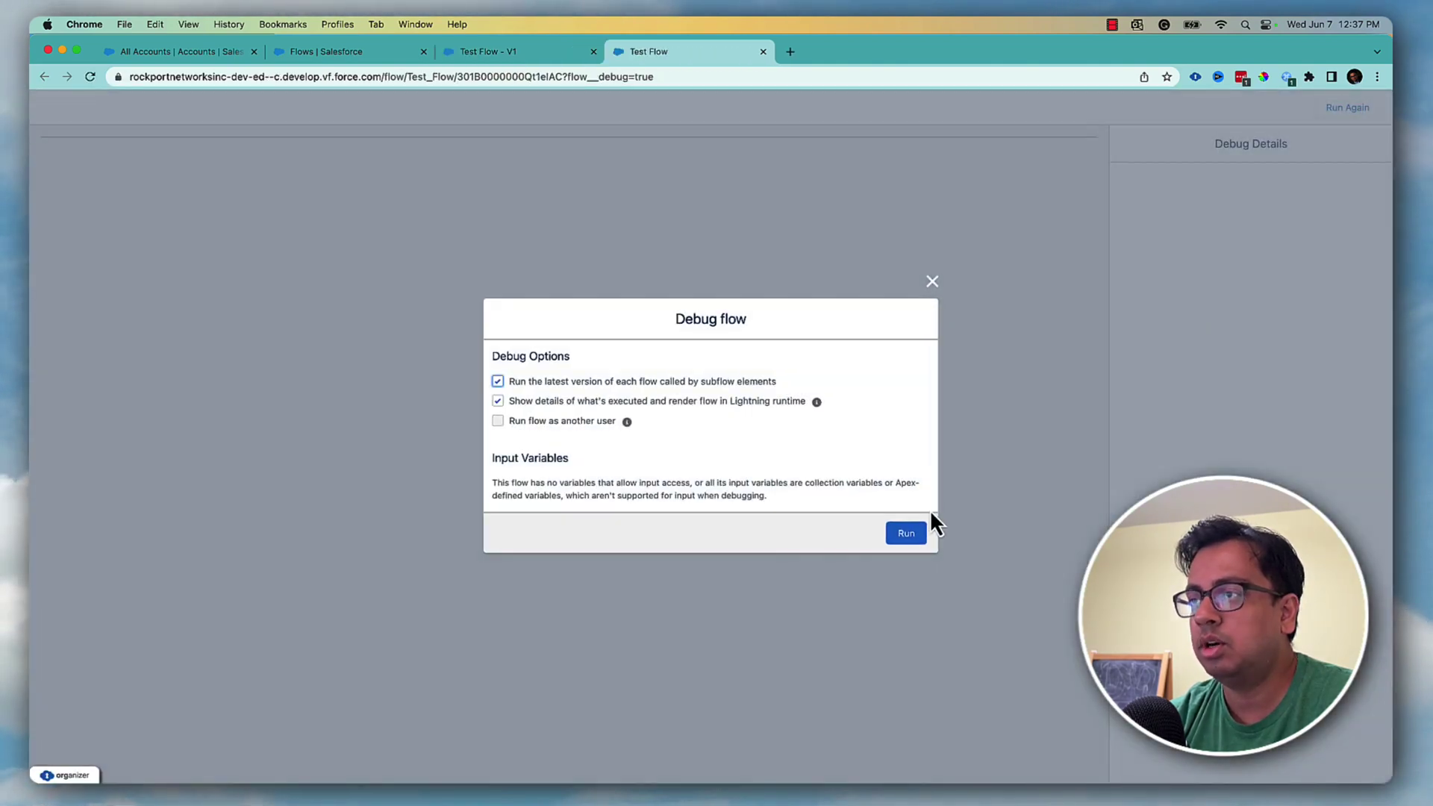
click(912, 531)
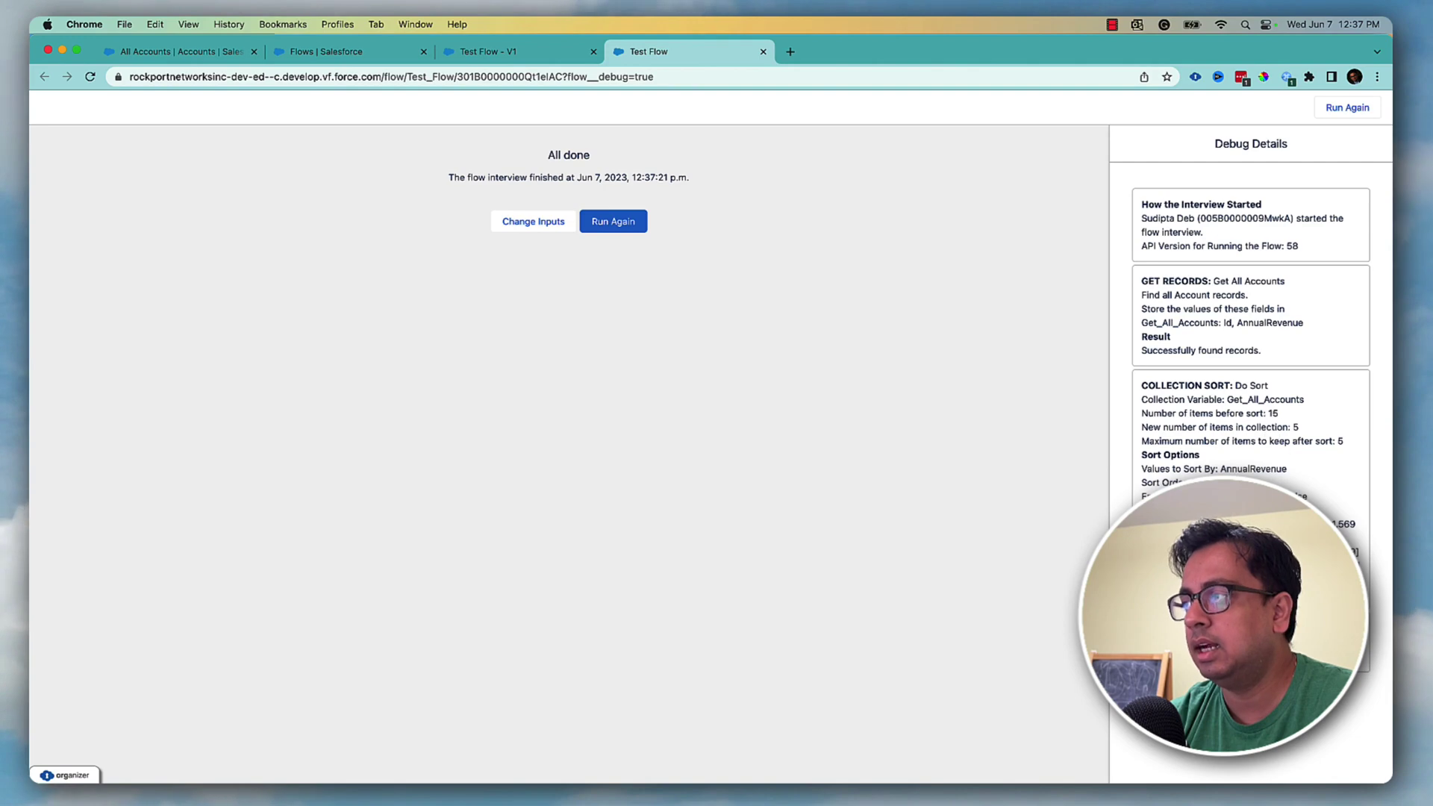
click(763, 51)
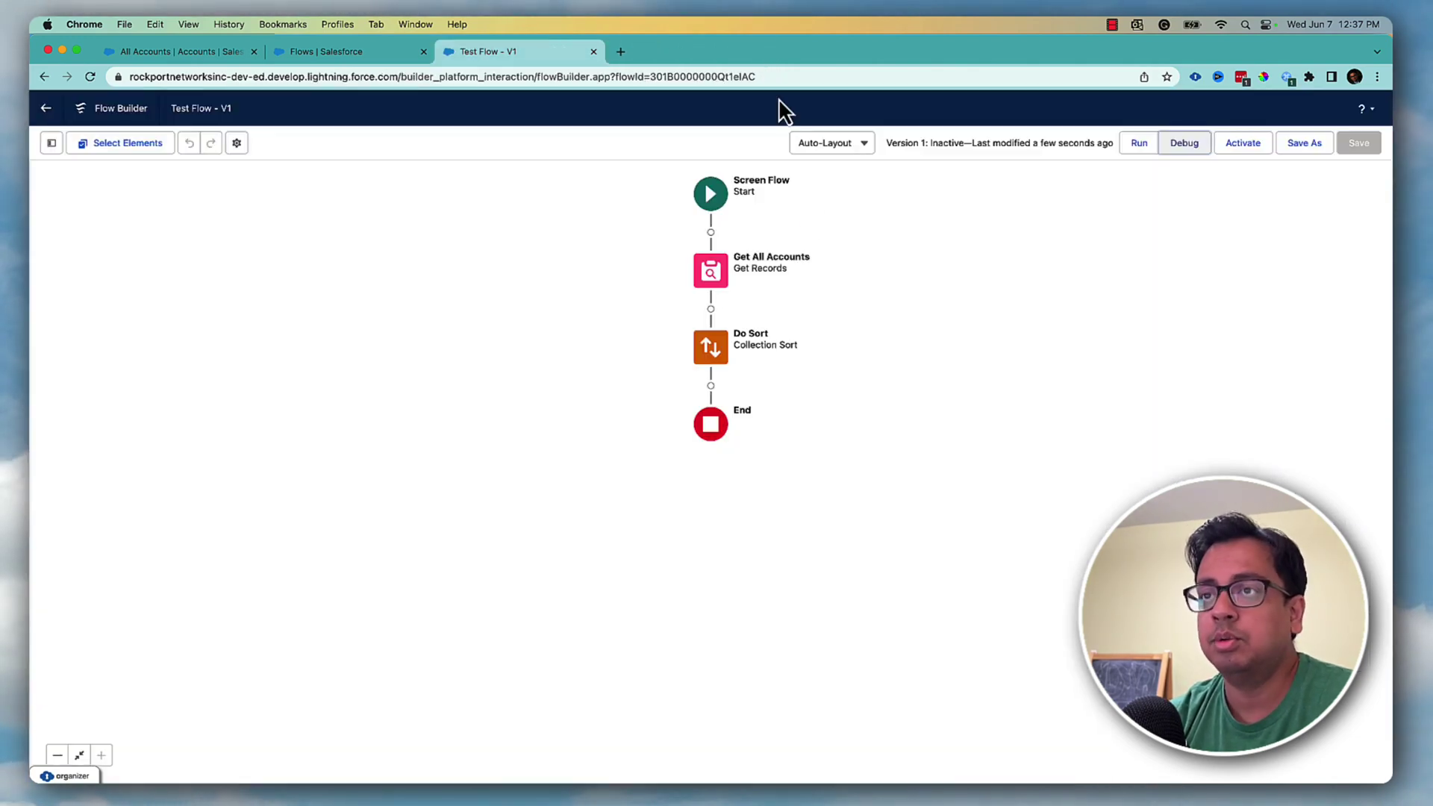